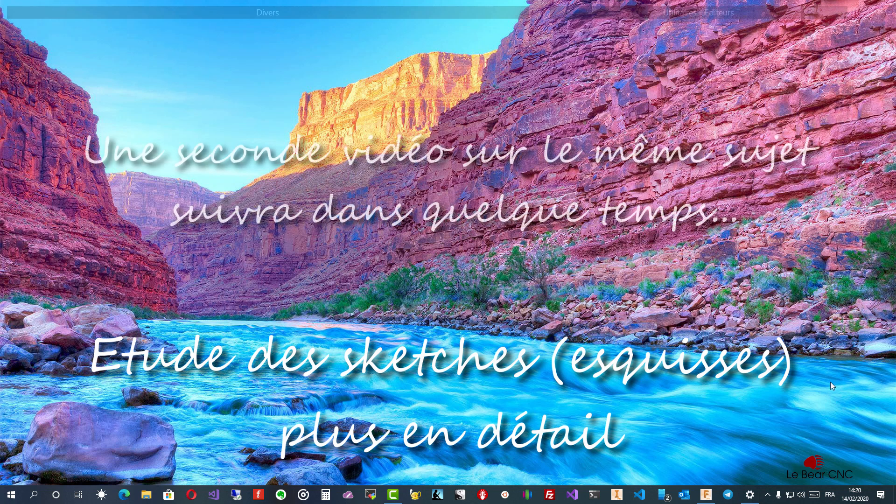
- Switch to Fusion 360 and start a new sketch on the horizontal XY plane, seen from the top view
{"action": "mouse_move", "coordinate": [748, 498]}
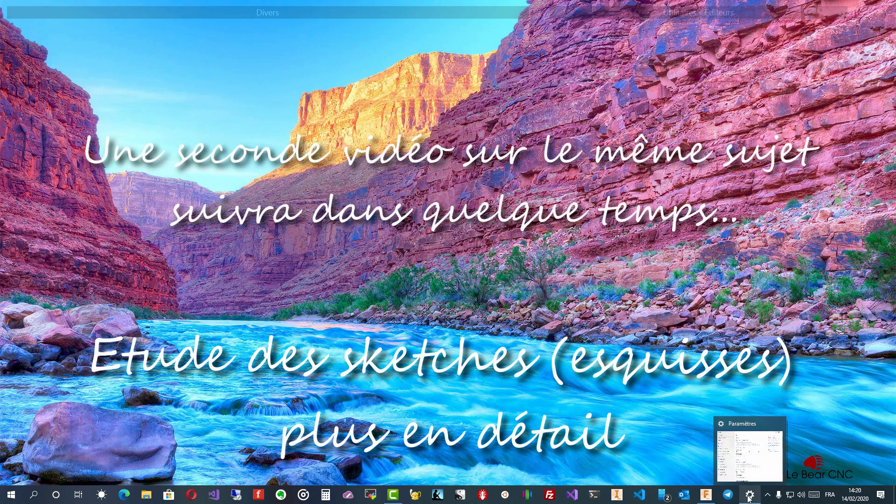
{"action": "left_click", "coordinate": [706, 495]}
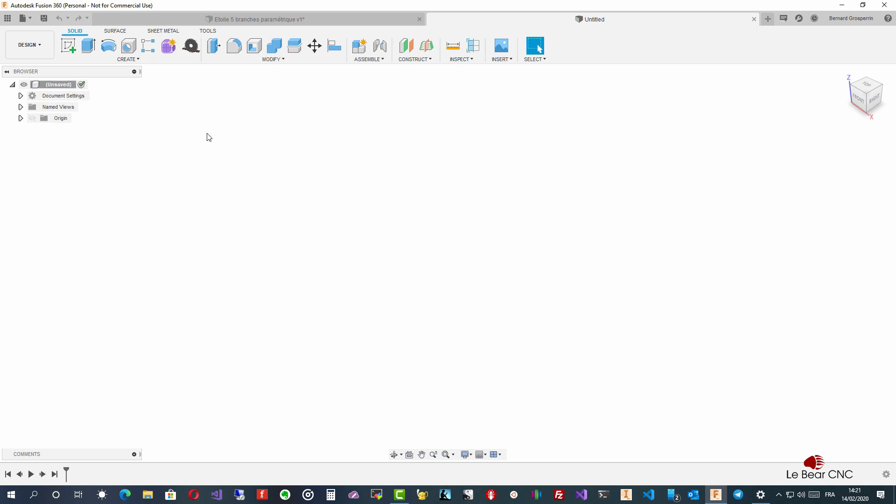
{"action": "left_click", "coordinate": [68, 46]}
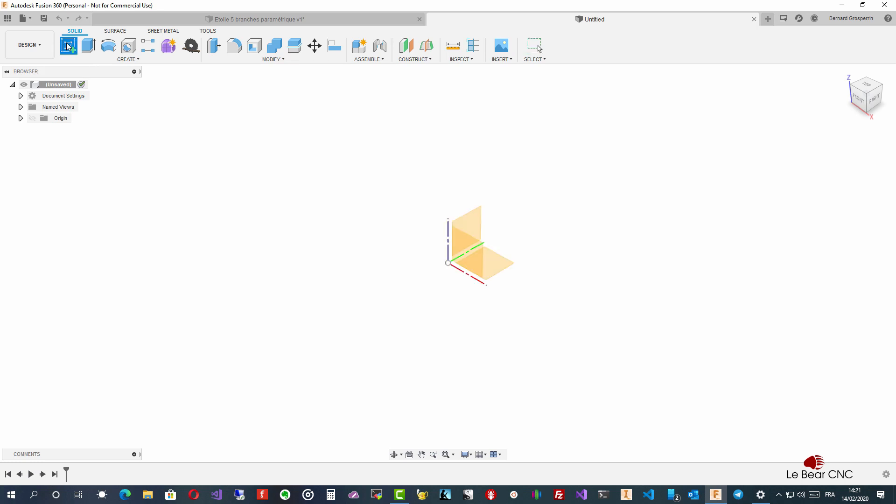
{"action": "left_click", "coordinate": [868, 85]}
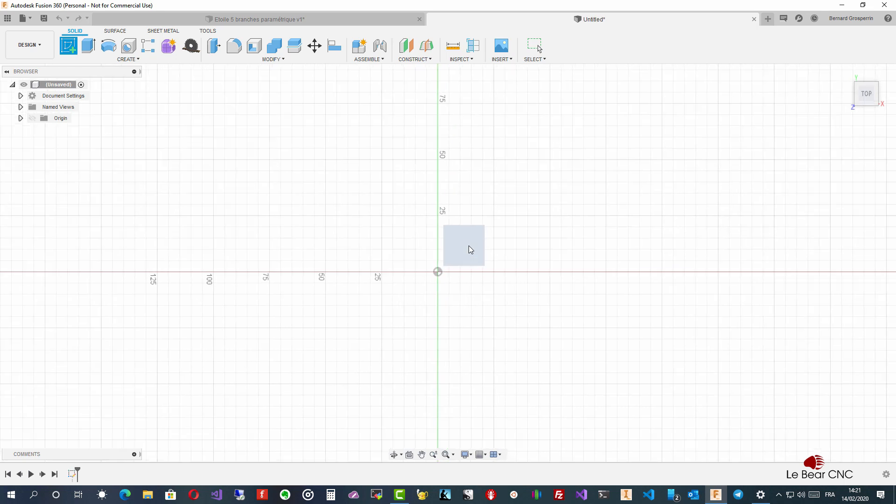
{"action": "left_click", "coordinate": [470, 249]}
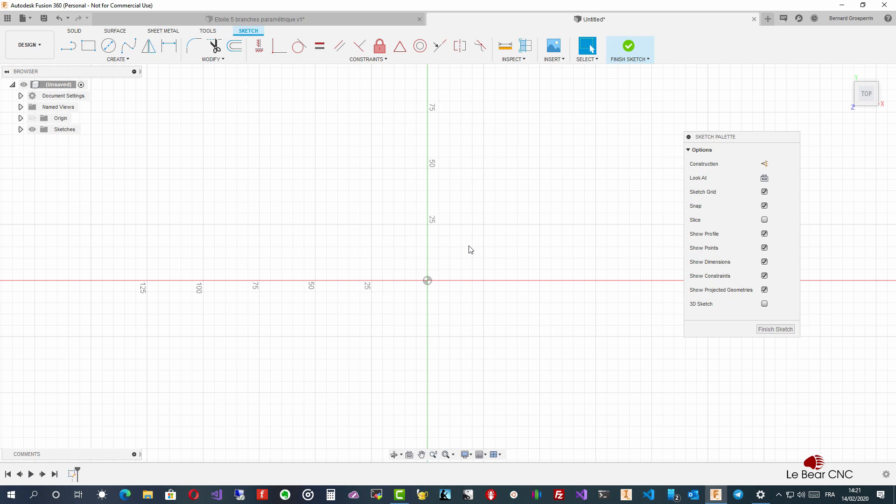
- Draw a vertical line about 85 mm long from the origin up along the green axis
{"action": "key", "text": "l"}
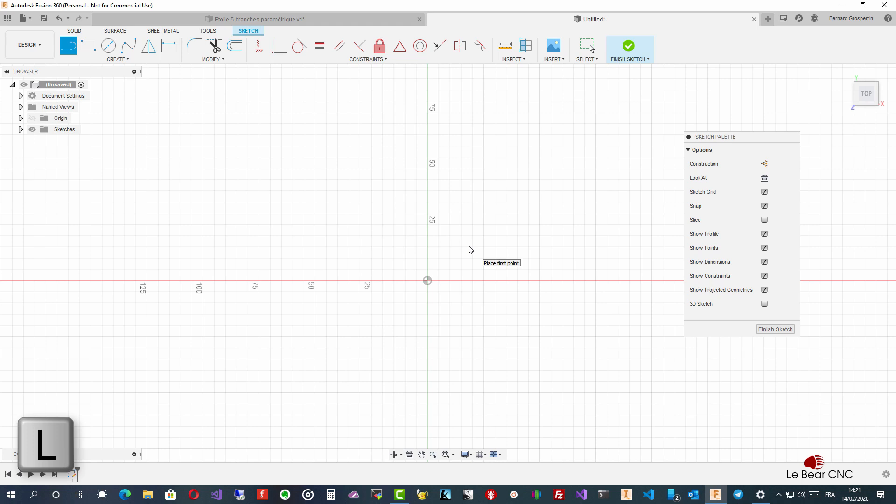
{"action": "left_click", "coordinate": [427, 280]}
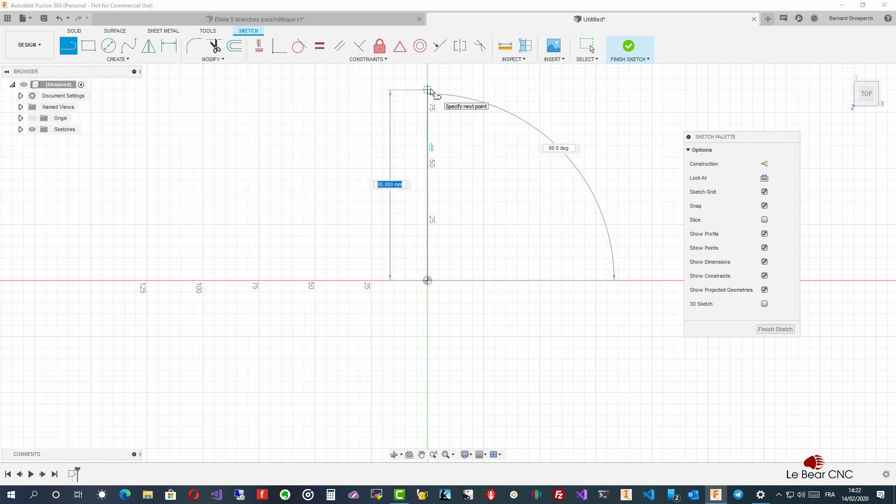
{"action": "left_click", "coordinate": [429, 90]}
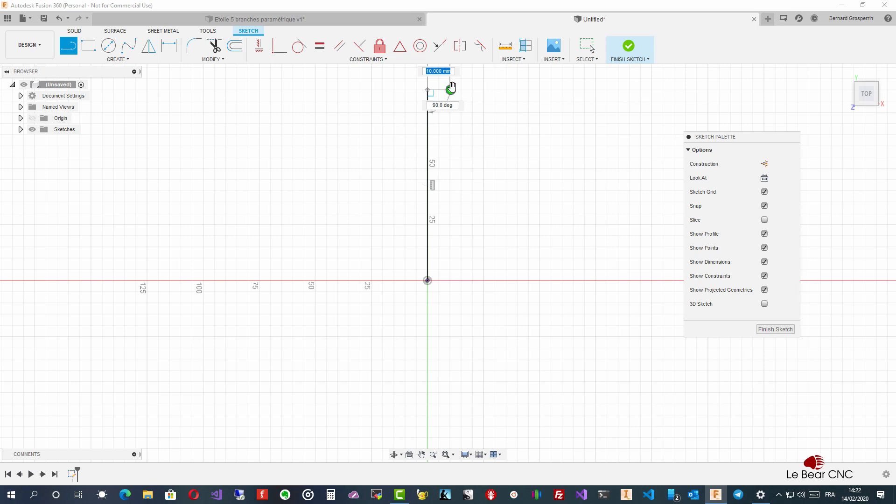
{"action": "key", "text": "Escape"}
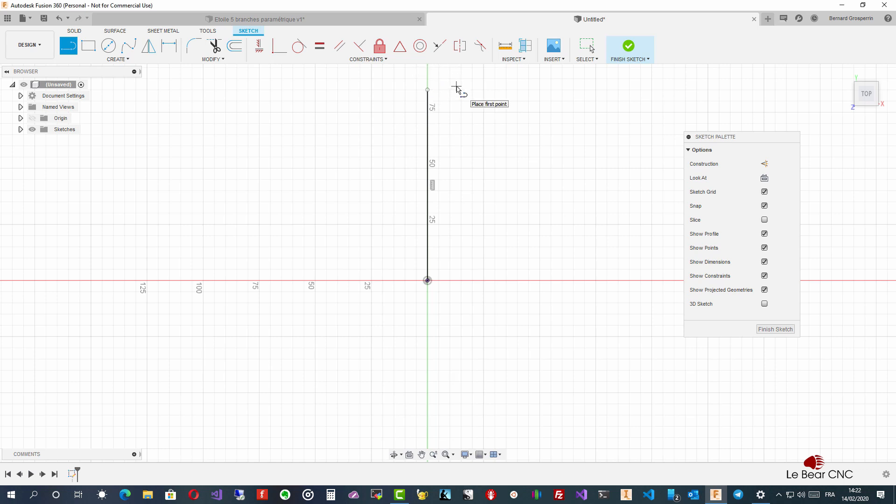
{"action": "key", "text": "Escape"}
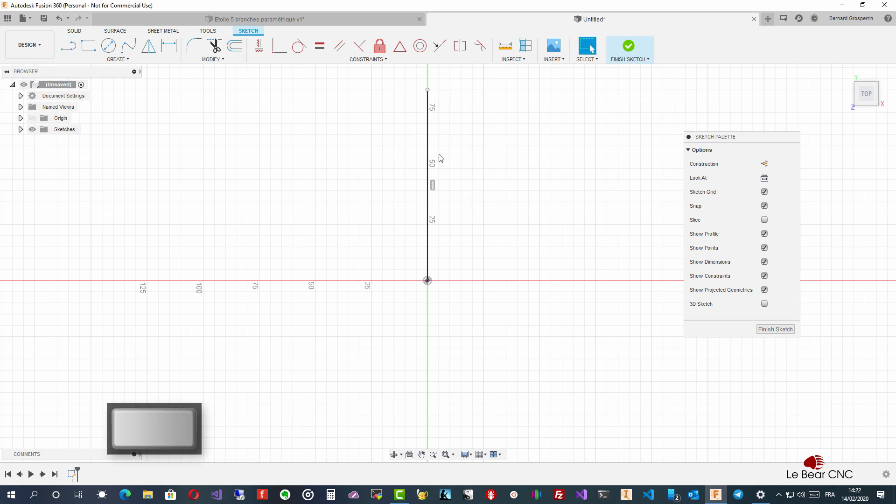
- Dimension the vertical line's length and set it to 100 mm
{"action": "left_click", "coordinate": [428, 176]}
{"action": "left_click", "coordinate": [428, 176]}
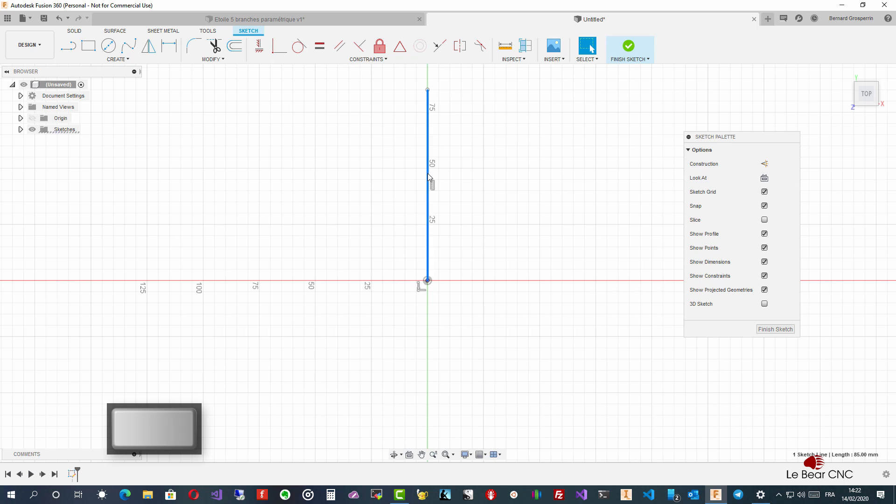
{"action": "key", "text": "d"}
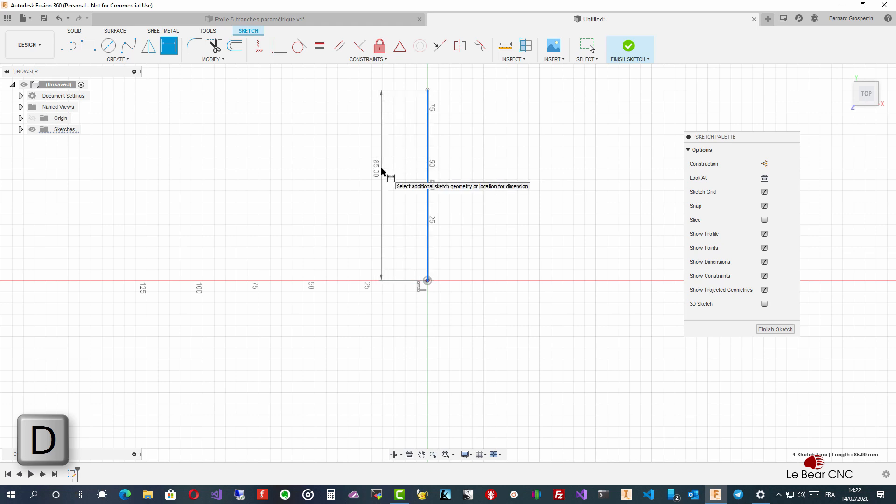
{"action": "left_click", "coordinate": [382, 171]}
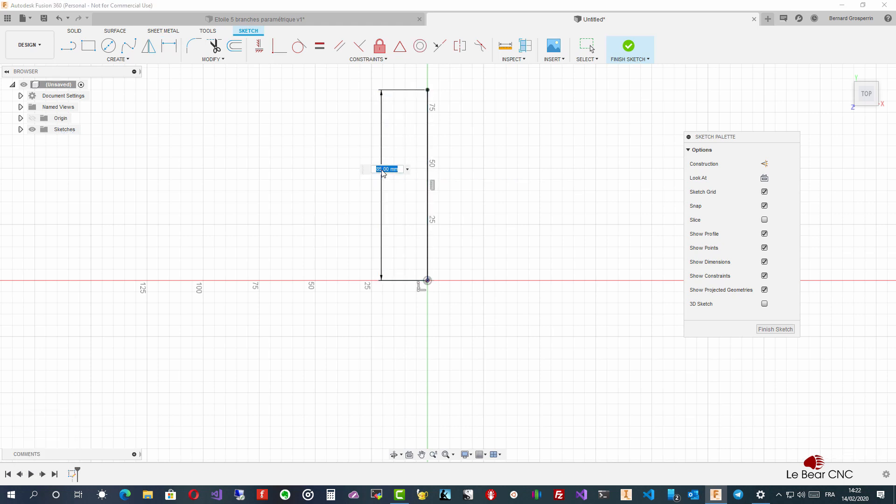
{"action": "type", "text": "100"}
{"action": "key", "text": "Return"}
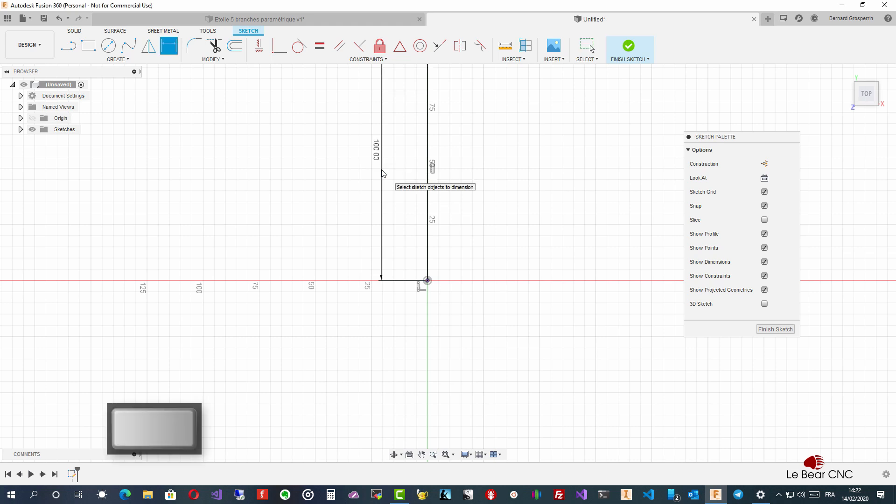
{"action": "scroll", "coordinate": [382, 173], "scroll_direction": "down", "scroll_amount": 2}
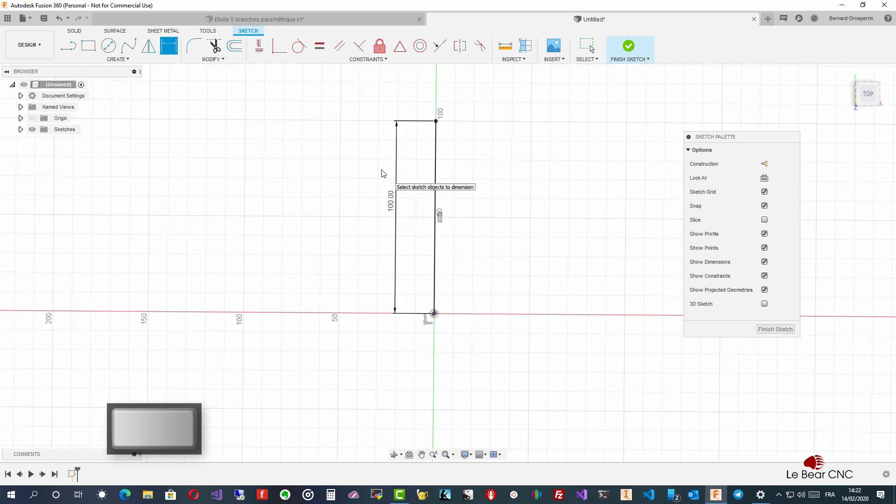
{"action": "scroll", "coordinate": [382, 173], "scroll_direction": "up", "scroll_amount": 1}
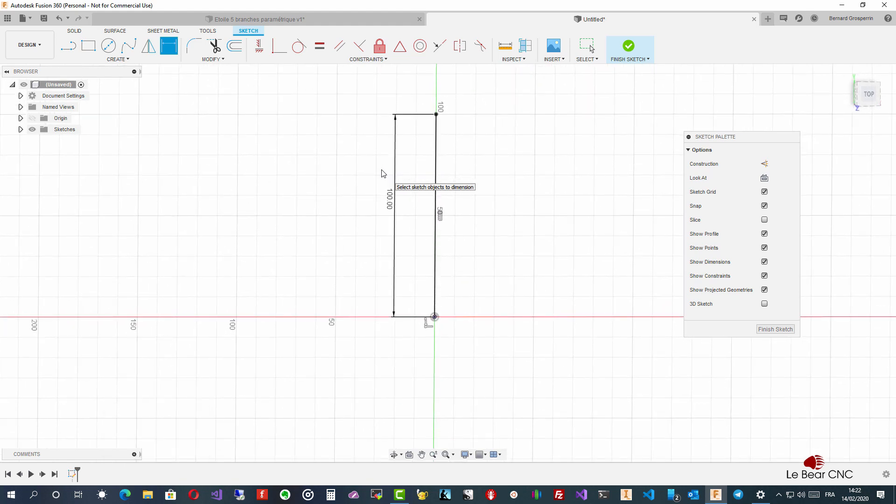
{"action": "key", "text": "Escape"}
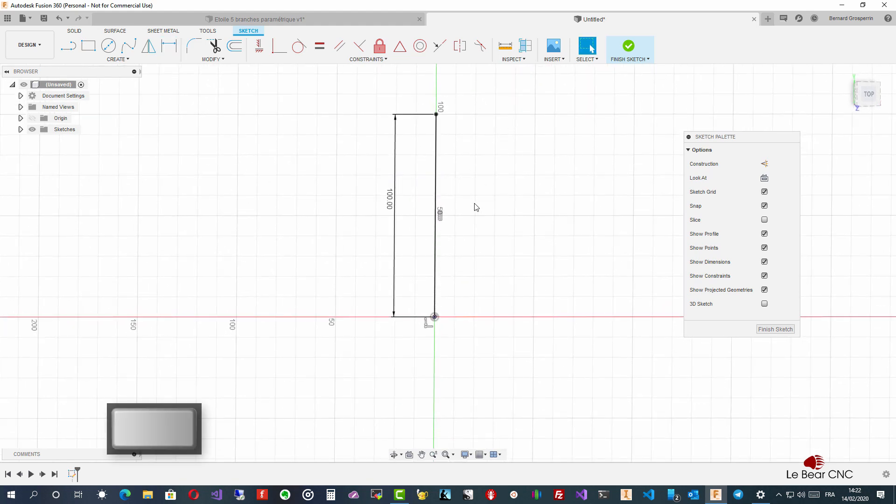
- Delete the vertical constraint from the 100 mm line
{"action": "scroll", "coordinate": [475, 205], "scroll_direction": "up", "scroll_amount": 3}
{"action": "scroll", "coordinate": [469, 212], "scroll_direction": "up", "scroll_amount": 1}
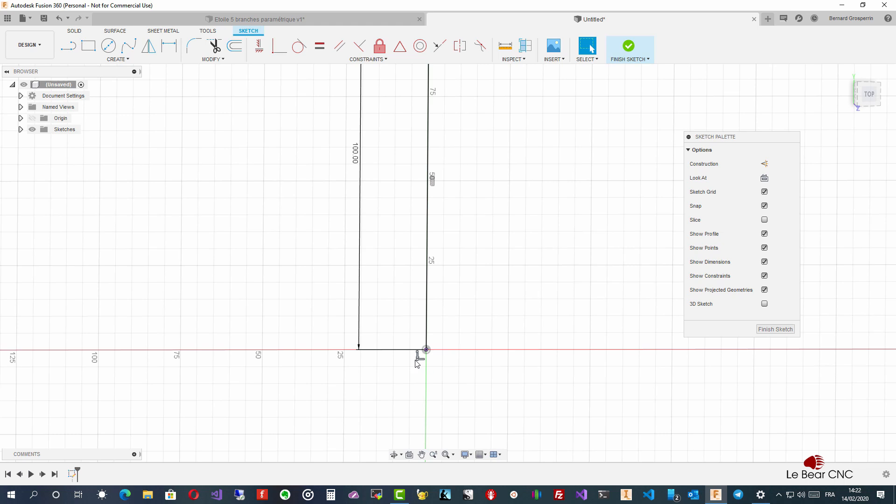
{"action": "middle_click_drag", "start_coordinate": [464, 321], "coordinate": [469, 314], "text": "shift"}
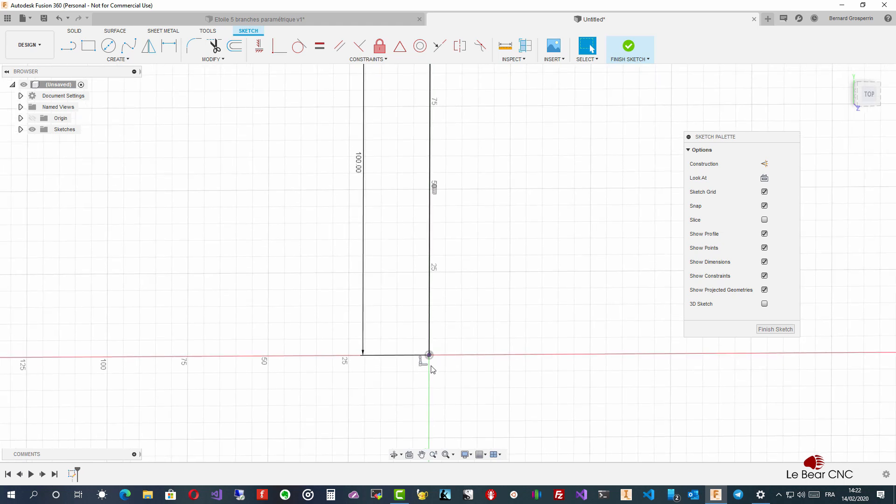
{"action": "scroll", "coordinate": [425, 369], "scroll_direction": "up", "scroll_amount": 1}
{"action": "scroll", "coordinate": [425, 369], "scroll_direction": "up", "scroll_amount": 1}
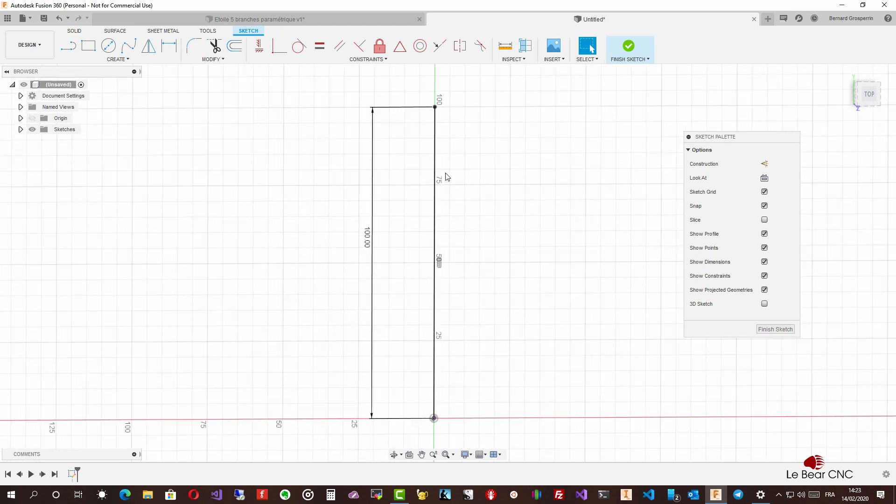
{"action": "right_click", "coordinate": [439, 267]}
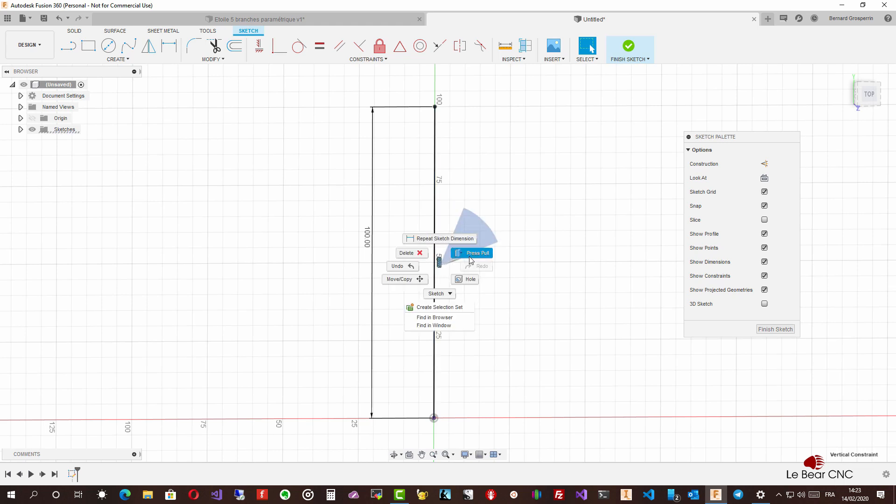
{"action": "left_click", "coordinate": [421, 256]}
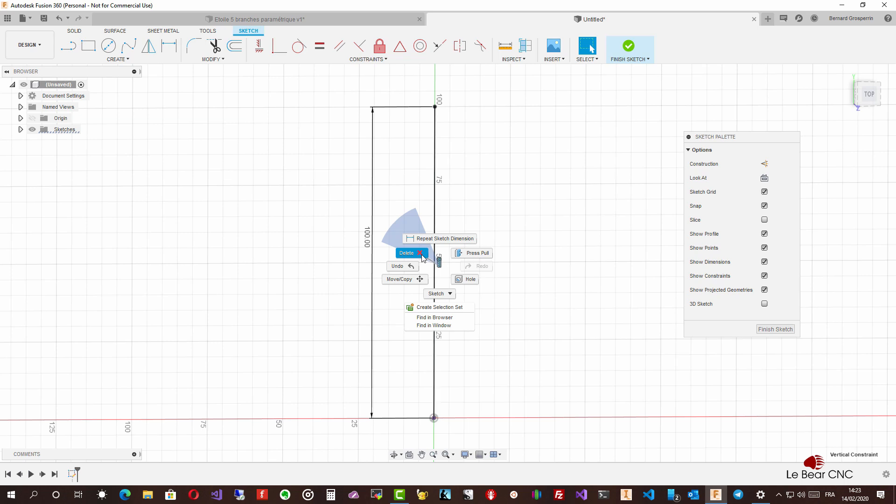
- Swing the line's free upper endpoint around the origin to test its freedom, leaving the line slightly tilted
{"action": "left_click", "coordinate": [434, 107]}
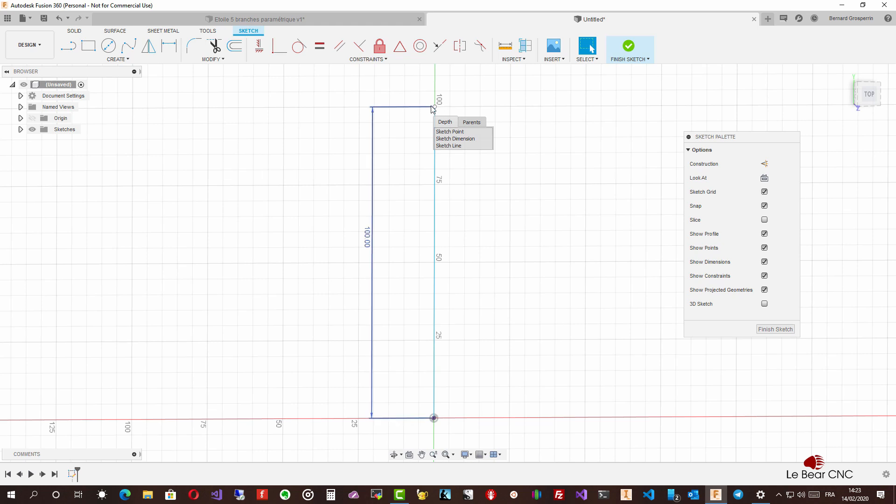
{"action": "left_click_drag", "start_coordinate": [438, 112], "coordinate": [551, 236]}
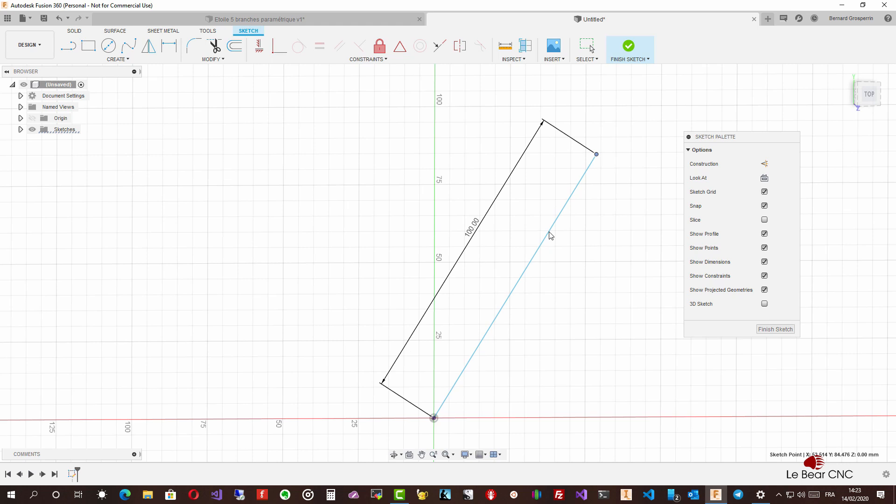
{"action": "left_click_drag", "start_coordinate": [549, 233], "coordinate": [473, 212]}
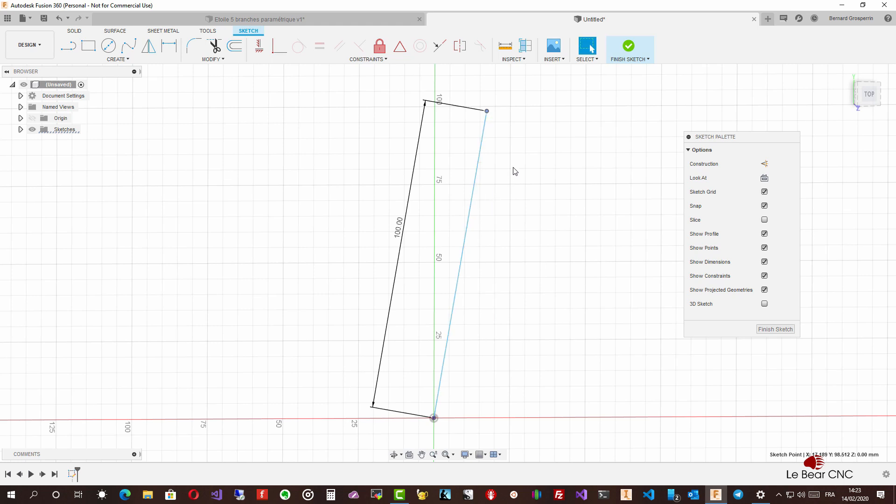
- Apply the Horizontal/Vertical constraint to the tilted line to make it vertical again
{"action": "left_click", "coordinate": [478, 182]}
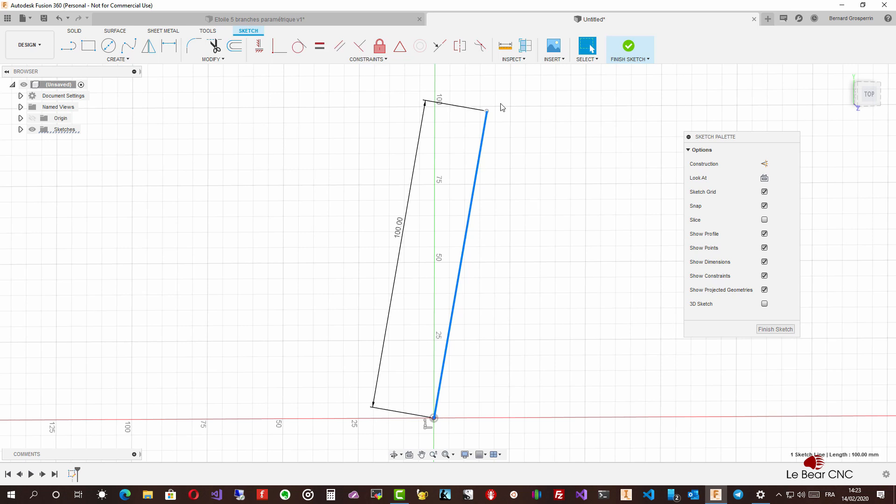
{"action": "left_click", "coordinate": [262, 49]}
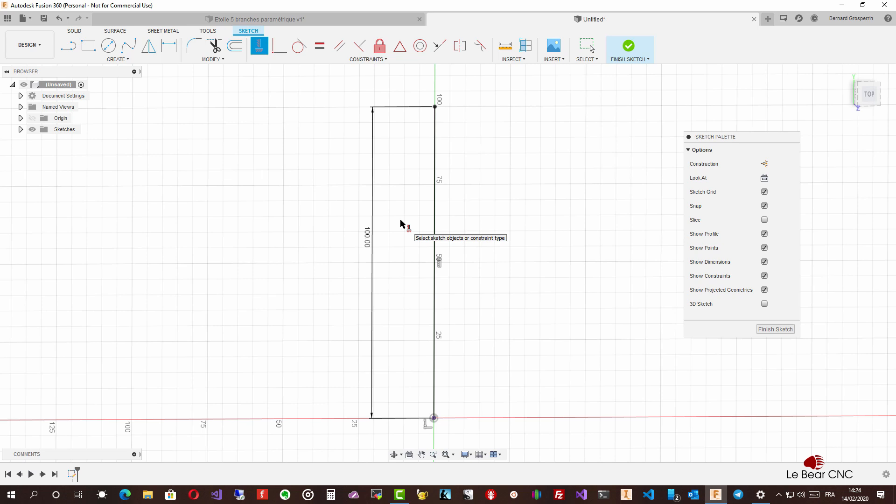
{"action": "key", "text": "Escape"}
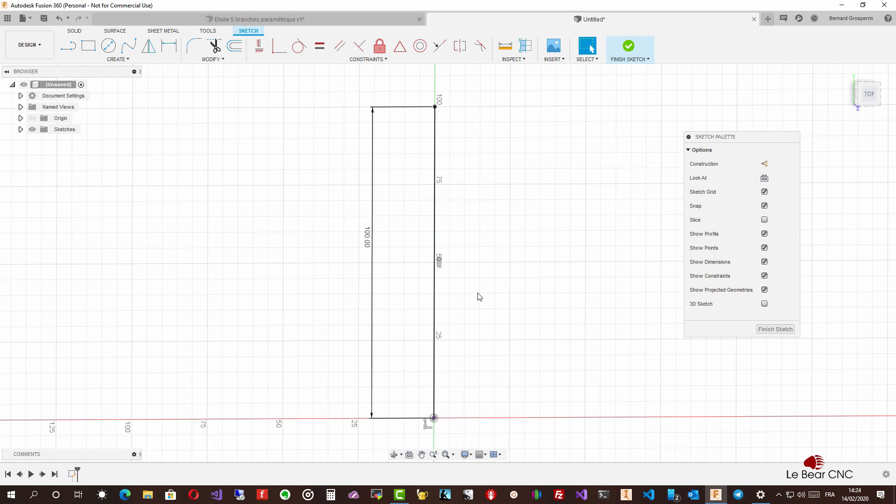
- Create a full circular pattern of the 100 mm vertical line around the origin with a quantity of 5
{"action": "scroll", "coordinate": [507, 257], "scroll_direction": "down", "scroll_amount": 3}
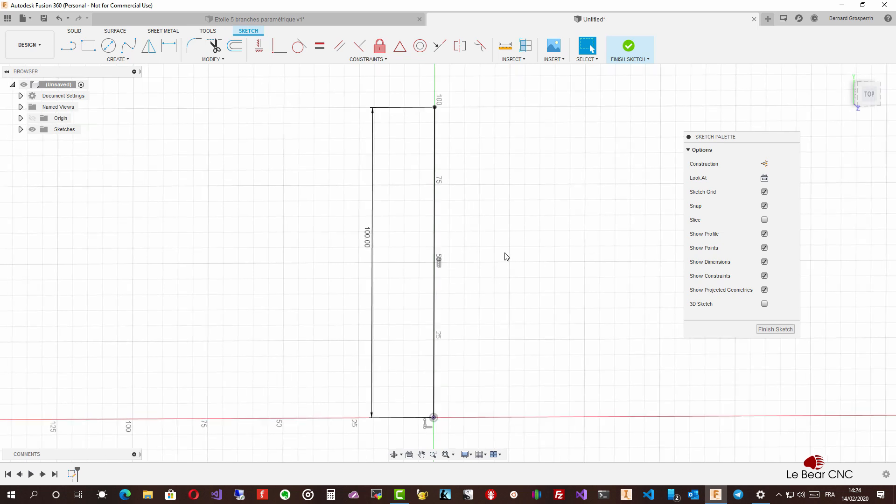
{"action": "scroll", "coordinate": [507, 257], "scroll_direction": "down", "scroll_amount": 2}
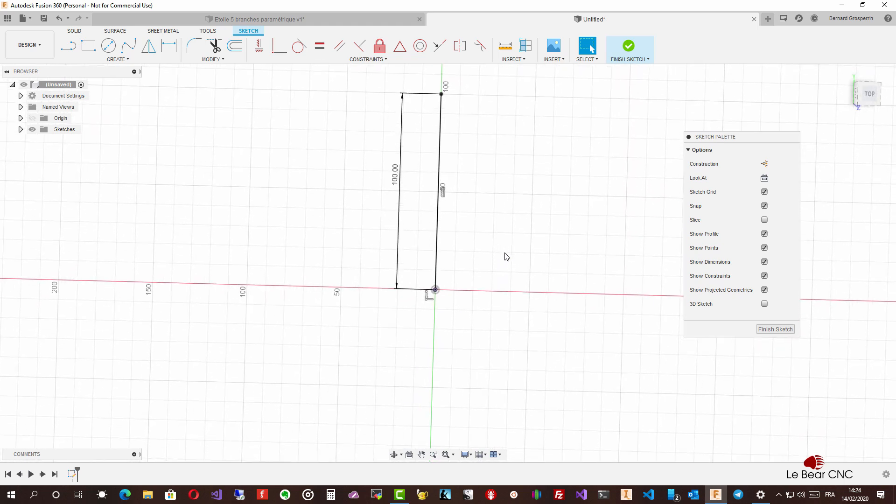
{"action": "scroll", "coordinate": [506, 257], "scroll_direction": "up", "scroll_amount": 2}
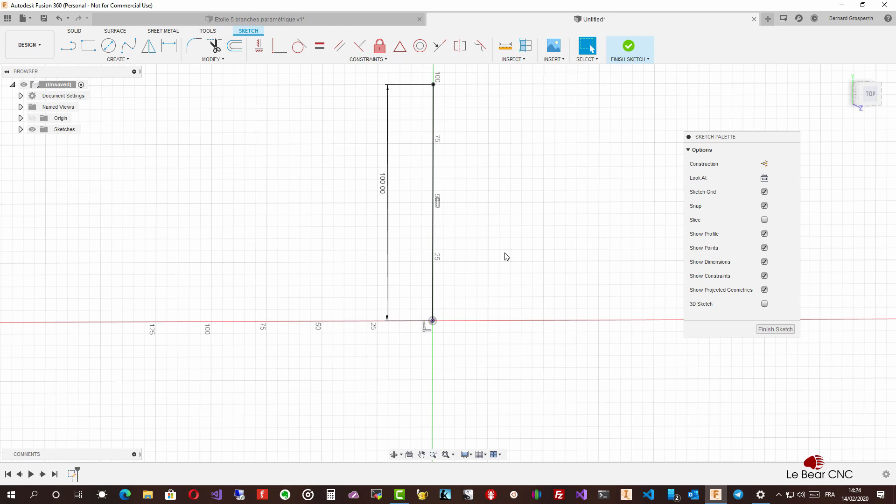
{"action": "middle_click_drag", "start_coordinate": [507, 257], "coordinate": [518, 201], "text": "shift"}
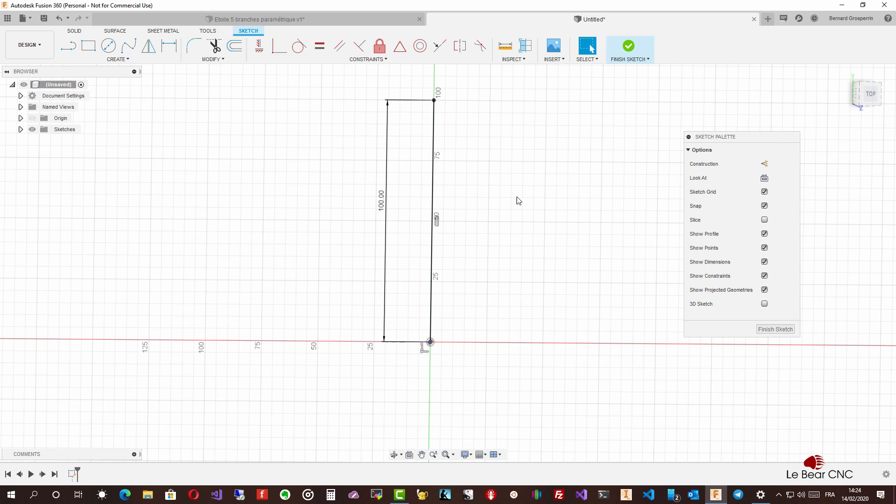
{"action": "left_click", "coordinate": [124, 60]}
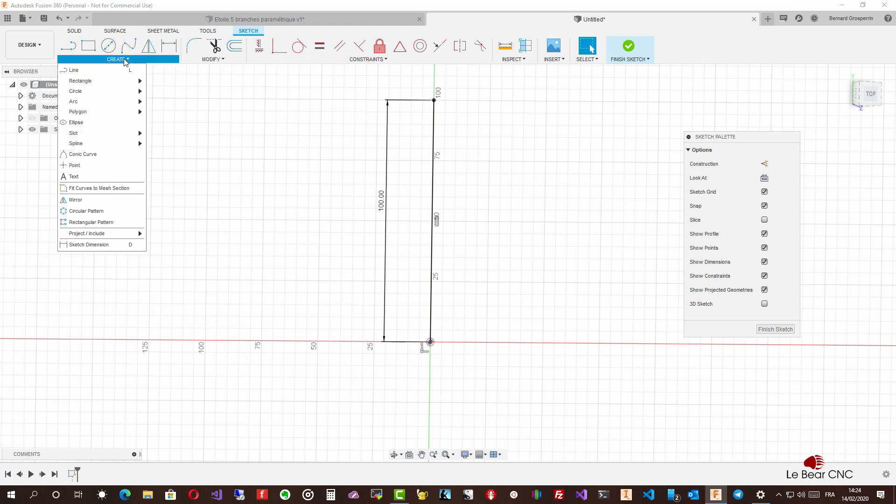
{"action": "left_click", "coordinate": [123, 215]}
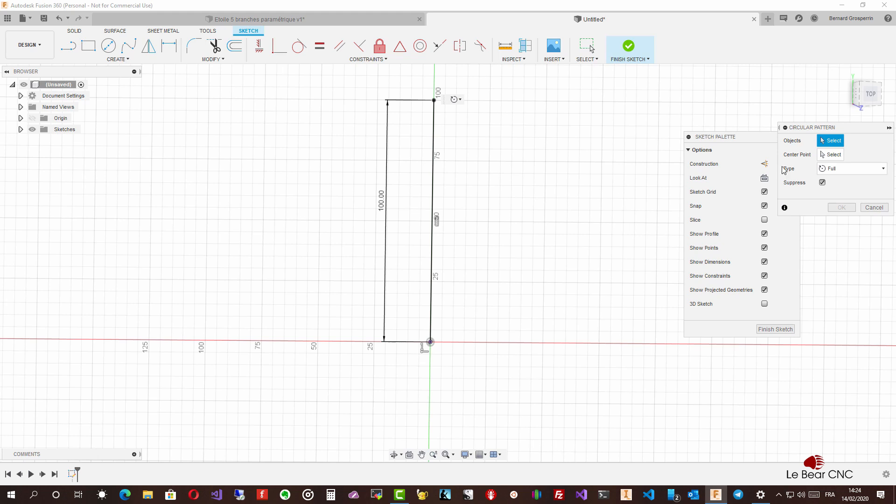
{"action": "left_click_drag", "start_coordinate": [862, 127], "coordinate": [617, 120]}
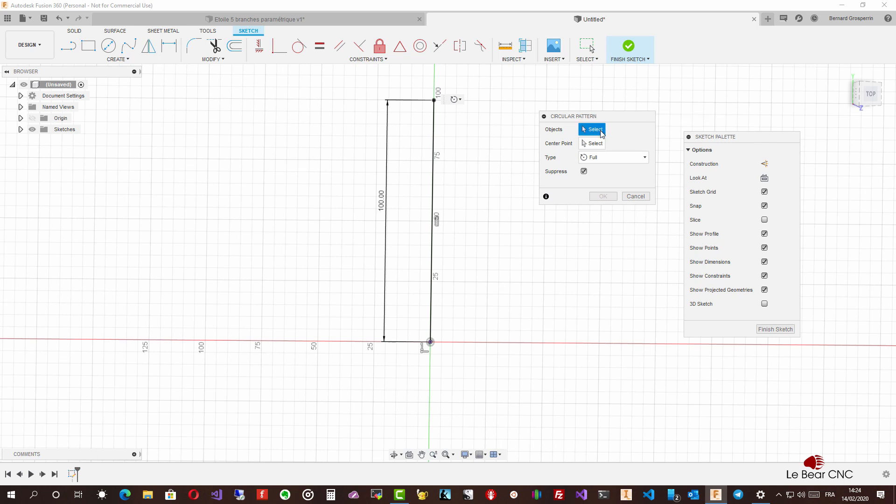
{"action": "left_click", "coordinate": [433, 174]}
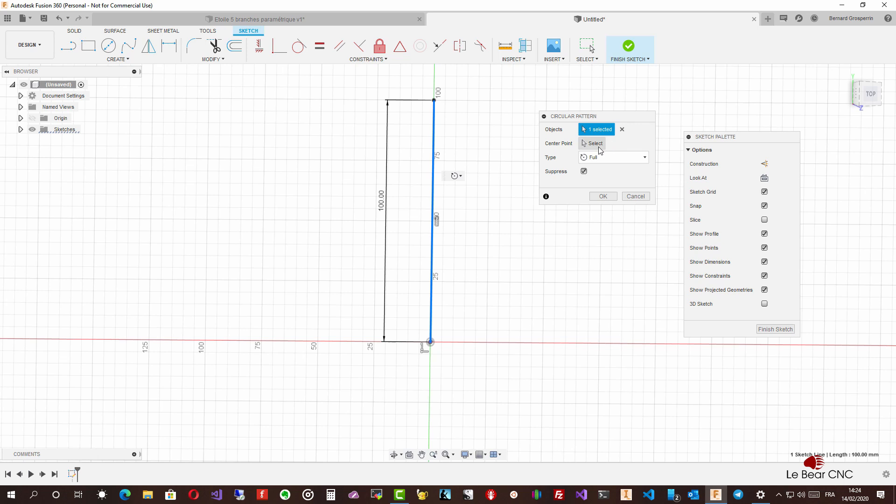
{"action": "left_click", "coordinate": [597, 145]}
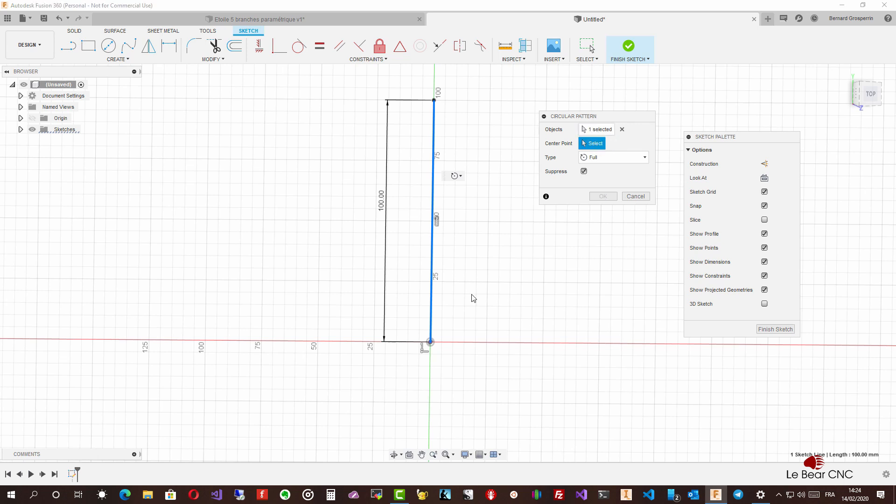
{"action": "left_click", "coordinate": [430, 342]}
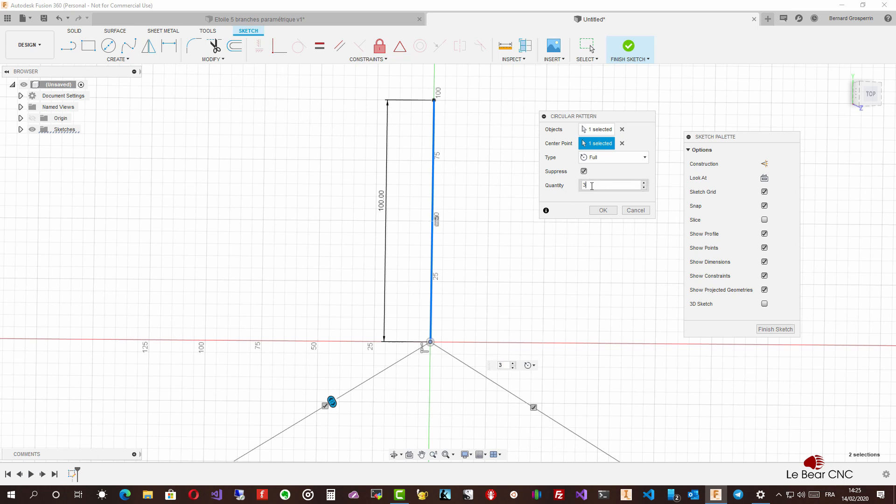
{"action": "double_click", "coordinate": [592, 185]}
{"action": "type", "text": "5"}
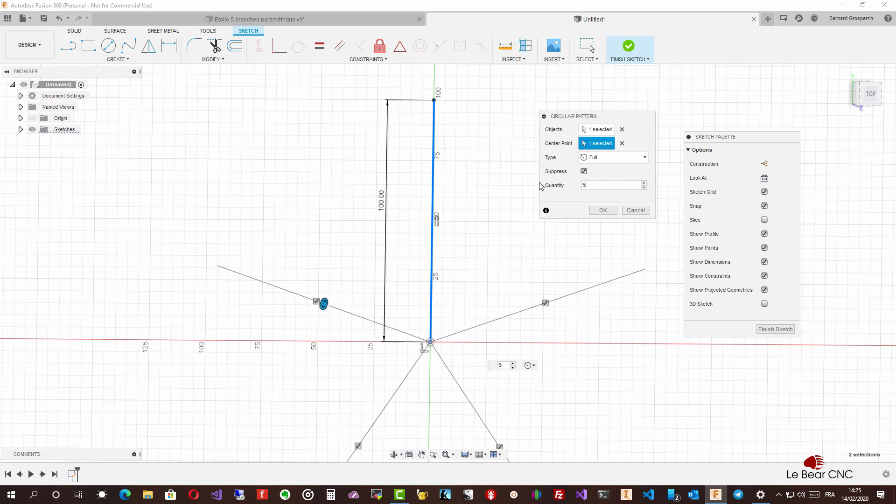
{"action": "left_click", "coordinate": [600, 211]}
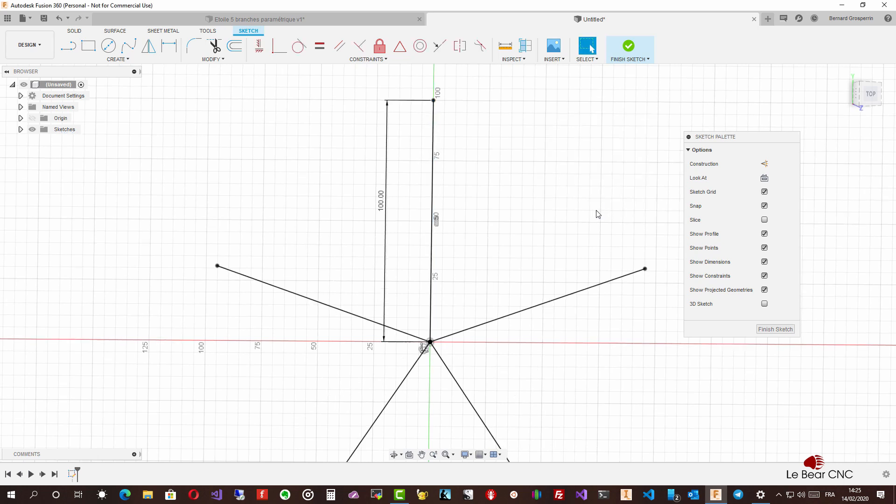
- Sketch a detached slanted line about 45 mm long between the vertical arm and the upper-right arm
{"action": "scroll", "coordinate": [574, 160], "scroll_direction": "down", "scroll_amount": 4}
{"action": "scroll", "coordinate": [573, 152], "scroll_direction": "up", "scroll_amount": 3}
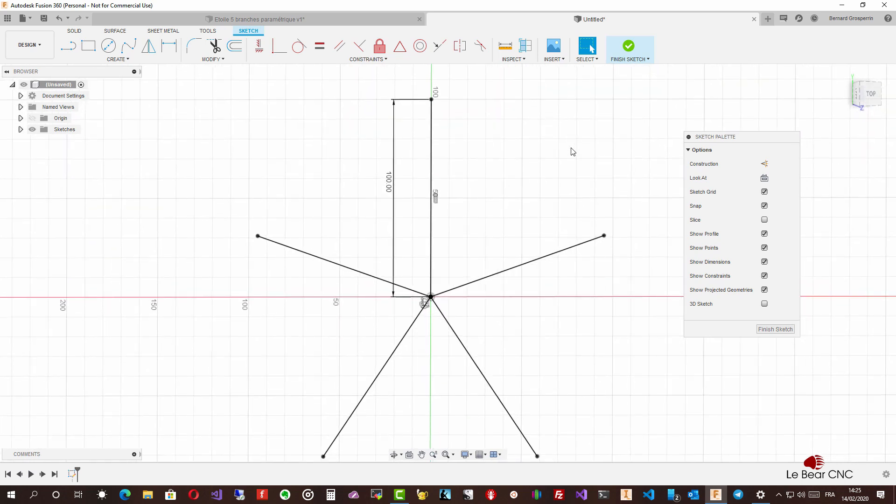
{"action": "scroll", "coordinate": [573, 152], "scroll_direction": "up", "scroll_amount": 1}
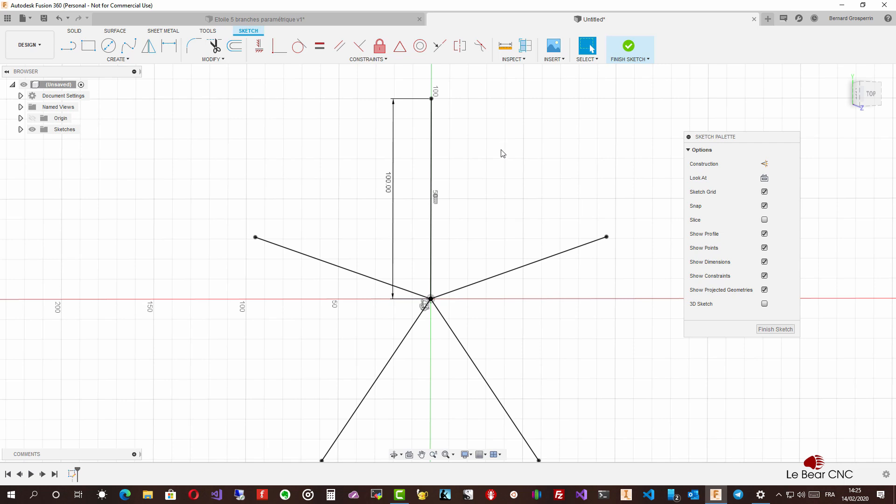
{"action": "left_click_drag", "start_coordinate": [737, 138], "coordinate": [728, 122]}
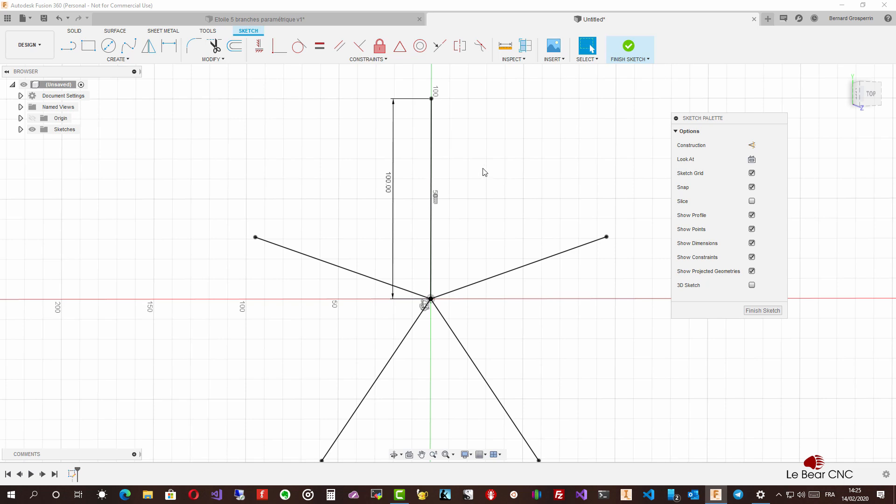
{"action": "key", "text": "l"}
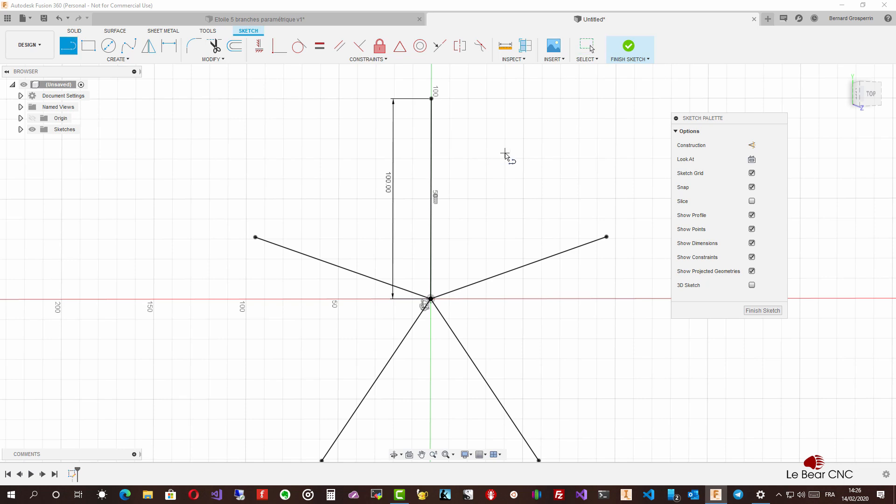
{"action": "left_click", "coordinate": [506, 157]}
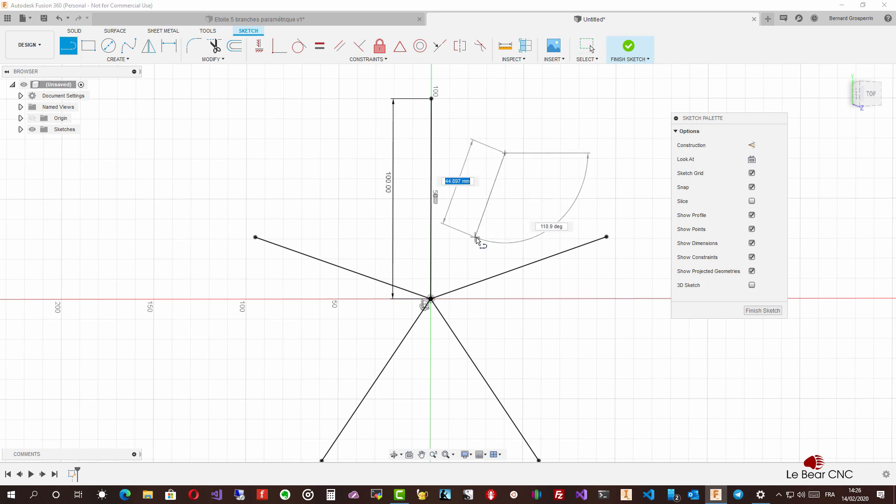
{"action": "left_click", "coordinate": [475, 237]}
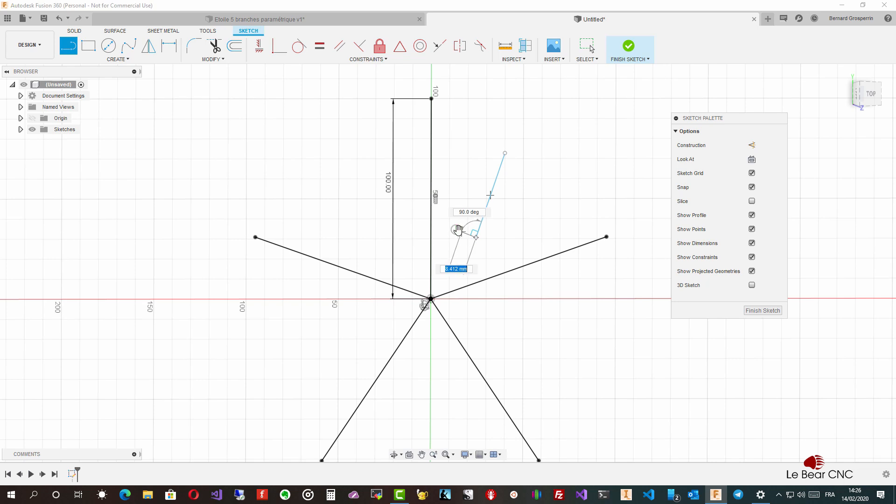
{"action": "left_click", "coordinate": [456, 229]}
{"action": "key", "text": "Escape"}
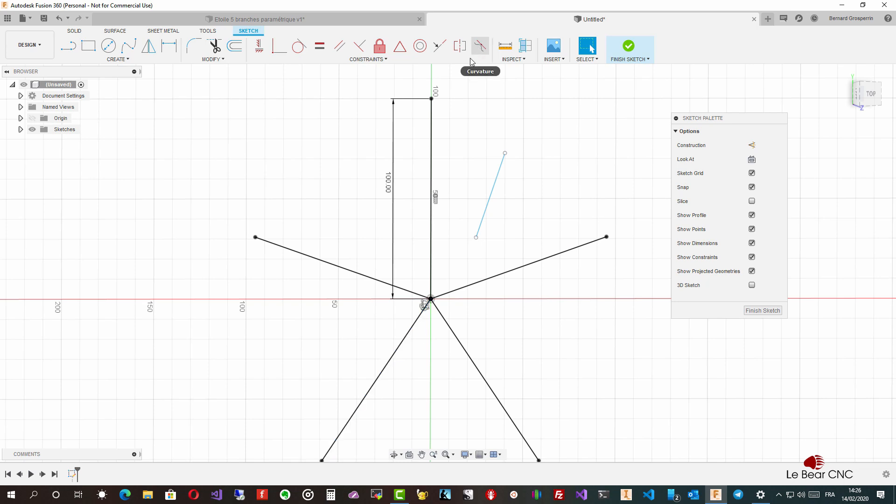
- Make the short slanted line collinear with the lower-left arm of the pattern
{"action": "left_click", "coordinate": [440, 46]}
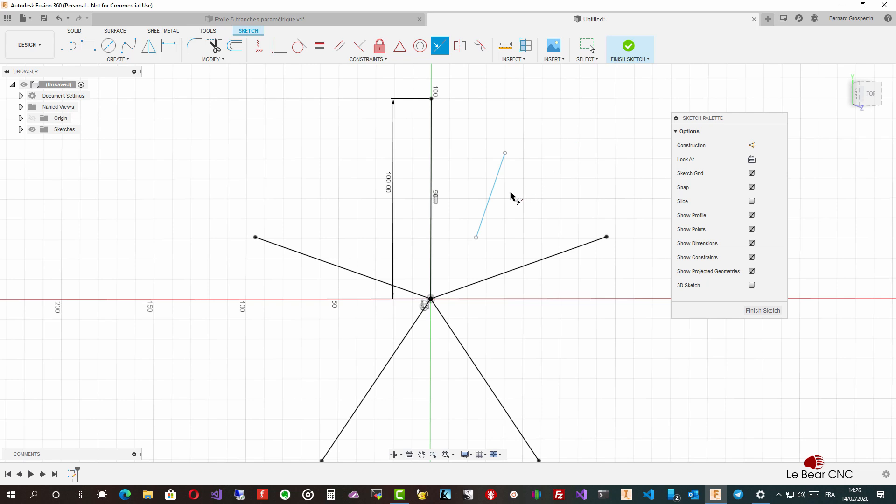
{"action": "left_click", "coordinate": [493, 197]}
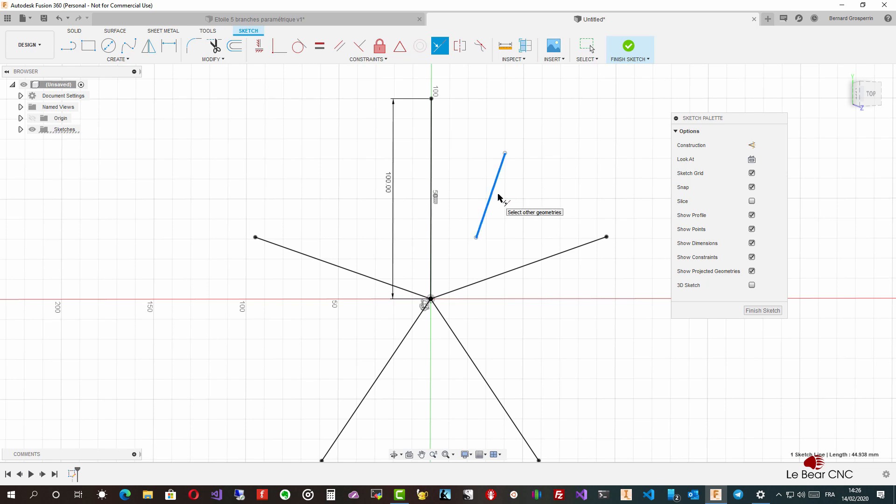
{"action": "left_click", "coordinate": [384, 368]}
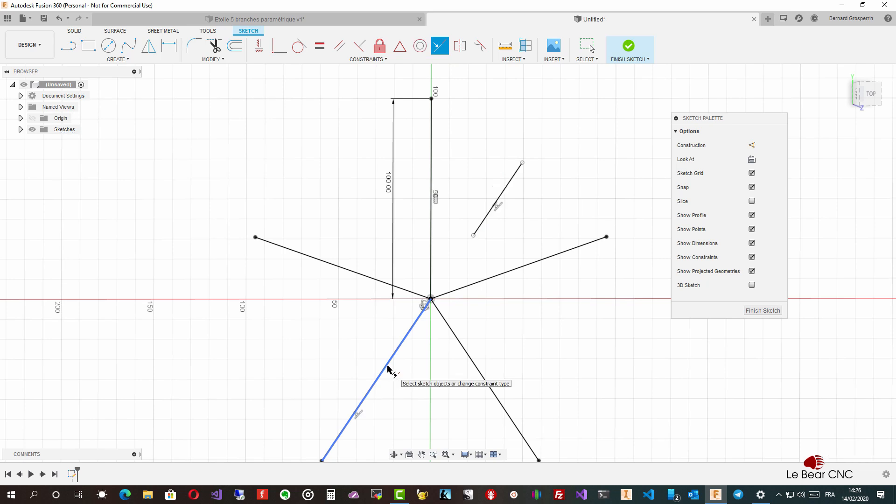
{"action": "key", "text": "Escape"}
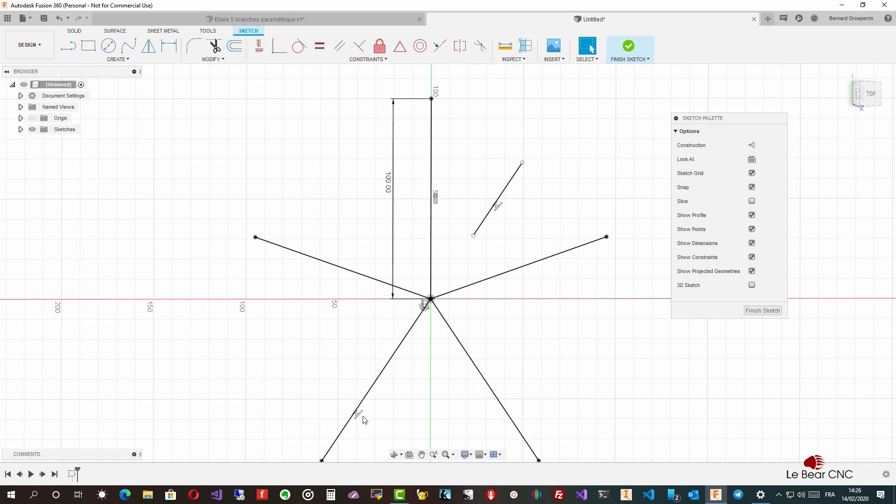
- Apply a Coincident constraint between the short line's lower endpoint and the origin
{"action": "left_click", "coordinate": [276, 54]}
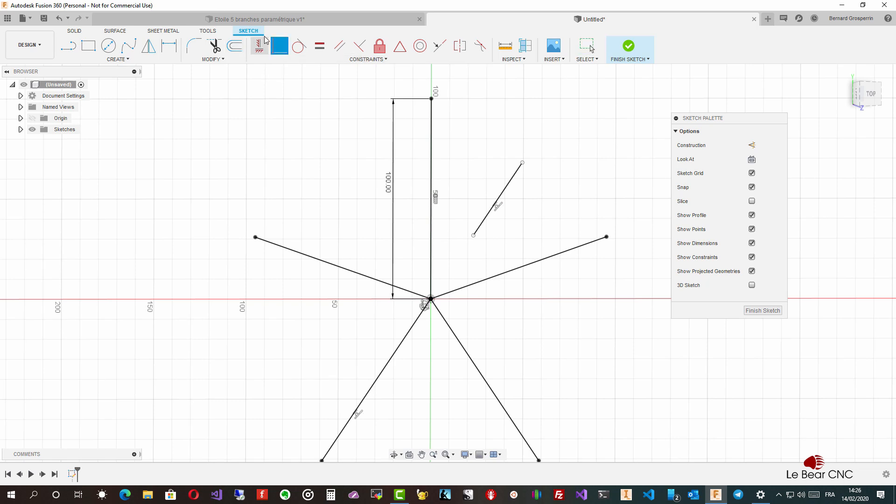
{"action": "left_click", "coordinate": [473, 236]}
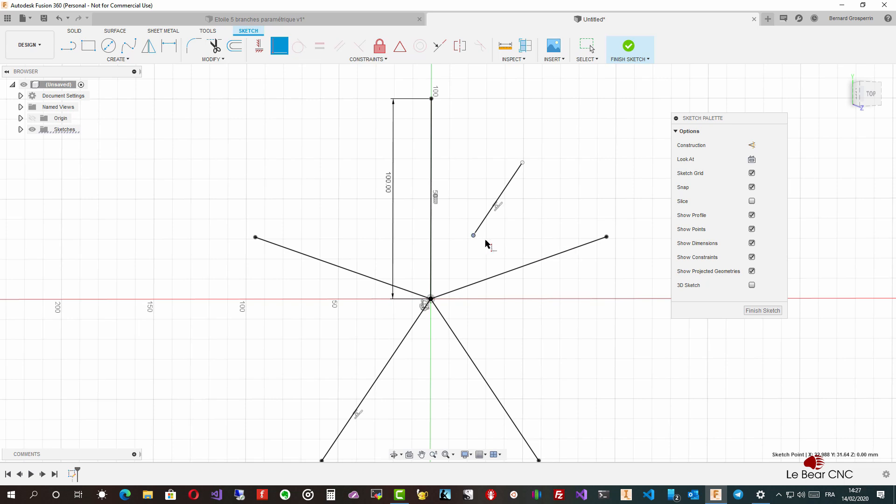
{"action": "left_click", "coordinate": [431, 299]}
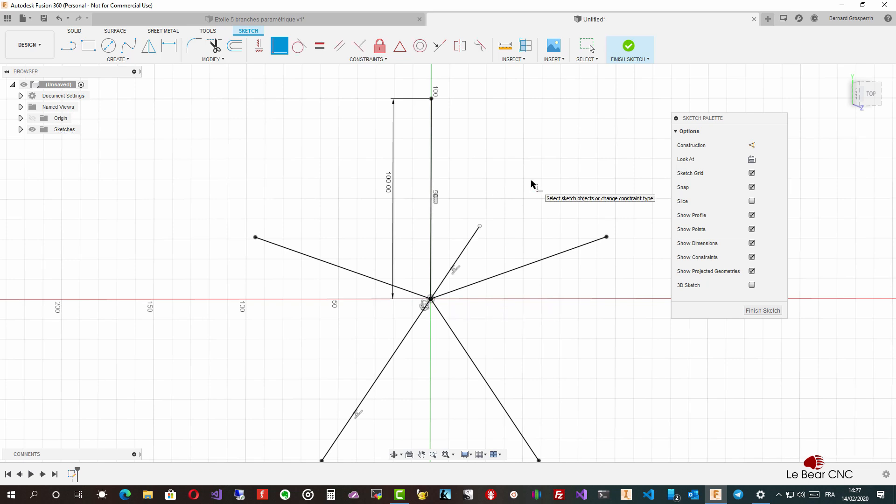
{"action": "key", "text": "Escape"}
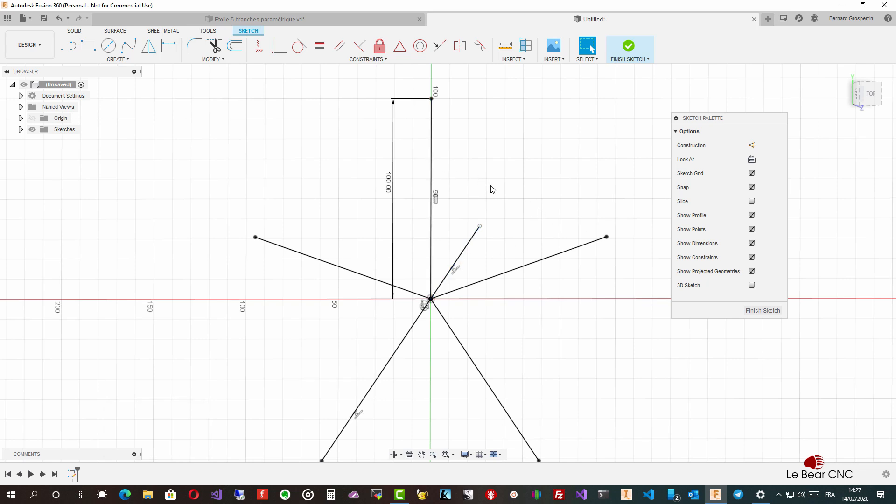
- Add an aligned length dimension to the short line and set it to d1/2, half the vertical line's length
{"action": "key", "text": "d"}
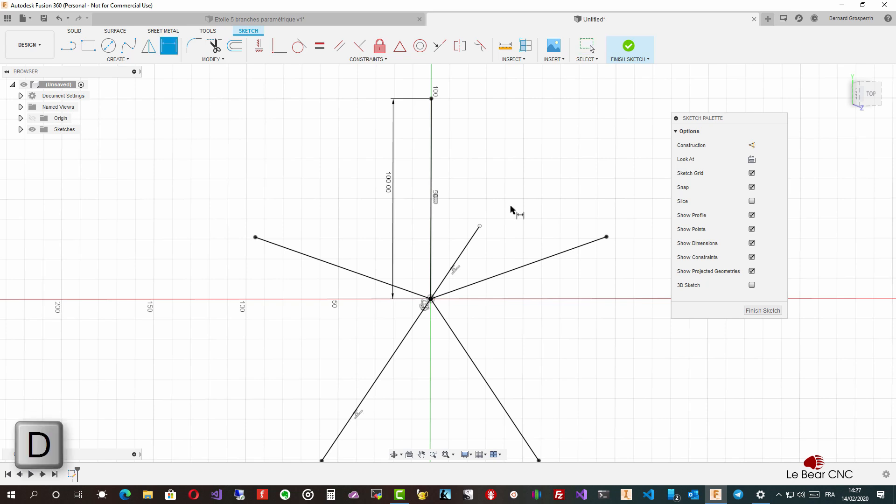
{"action": "left_click", "coordinate": [466, 254]}
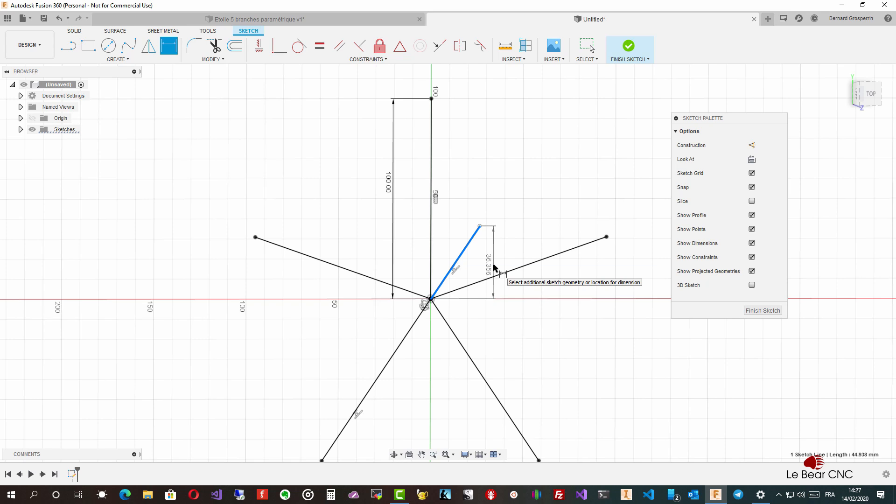
{"action": "right_click", "coordinate": [495, 269]}
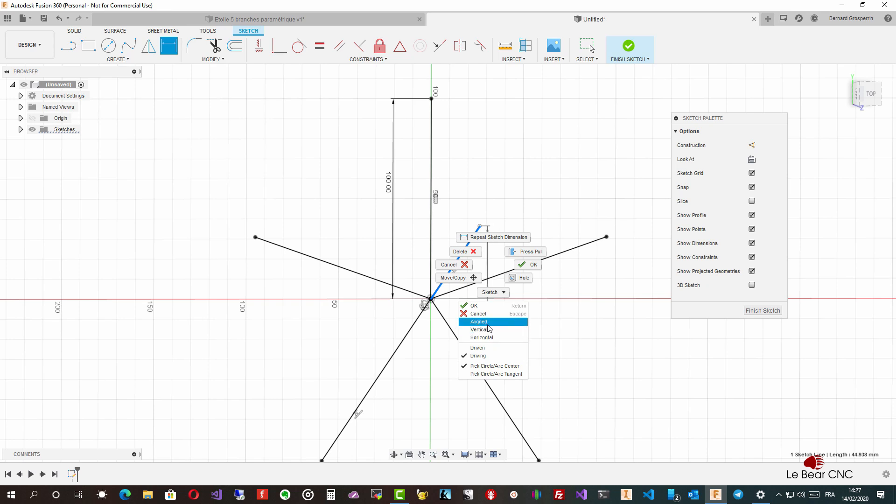
{"action": "left_click", "coordinate": [486, 322]}
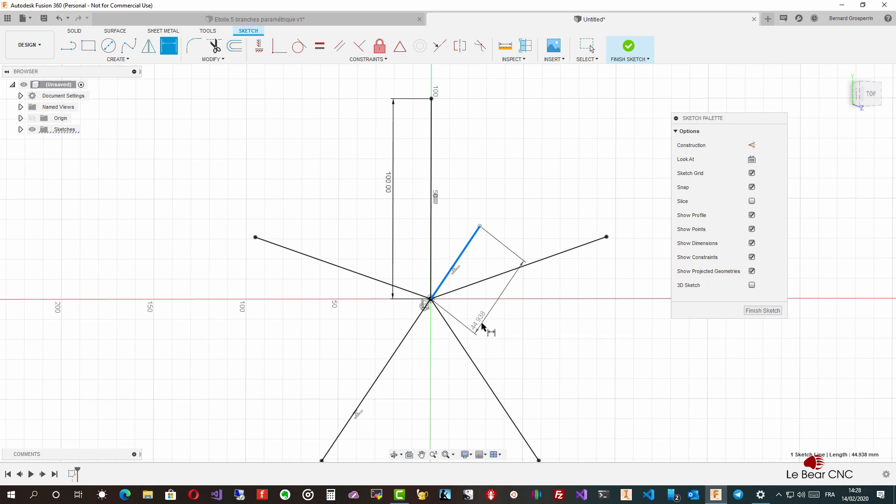
{"action": "left_click", "coordinate": [484, 327]}
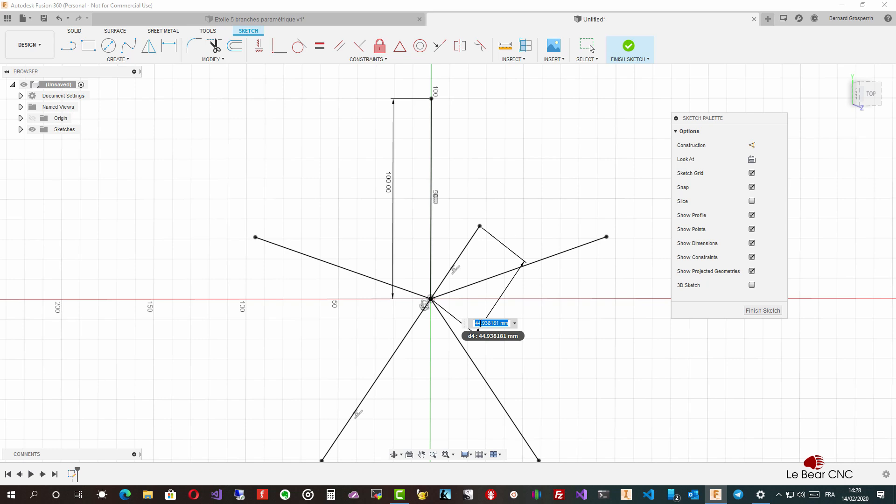
{"action": "left_click", "coordinate": [392, 180]}
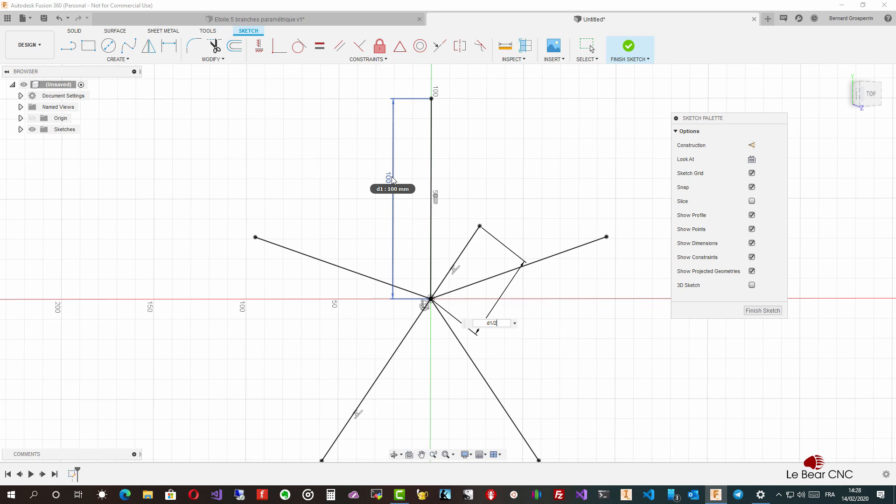
{"action": "key", "text": "Return"}
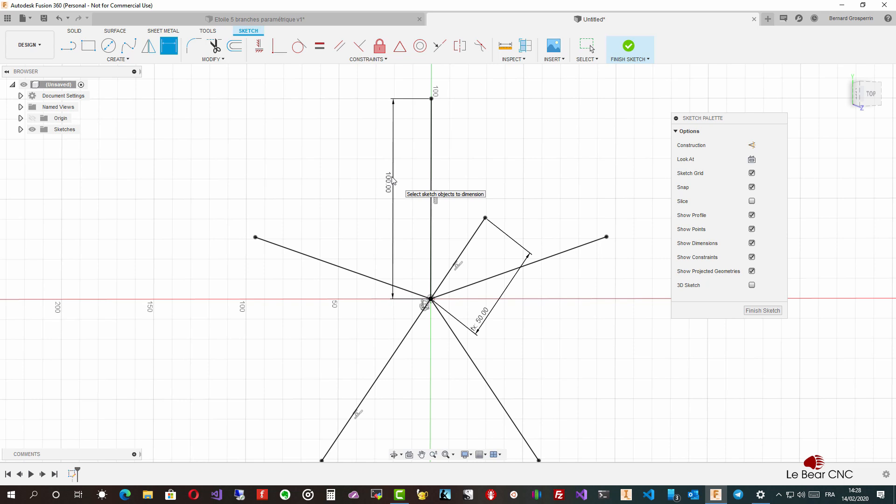
{"action": "key", "text": "Escape"}
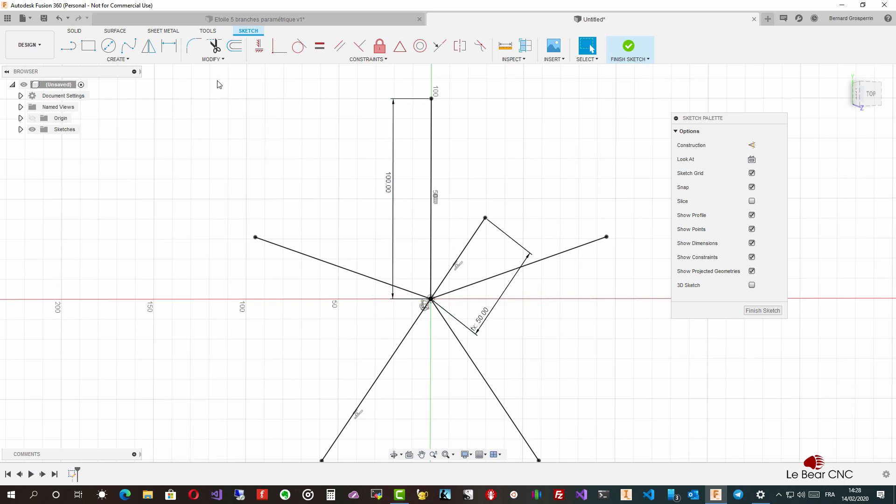
- Open the parameters table and expand the model parameters down to the dimensions and pattern values of Sketch1
{"action": "left_click", "coordinate": [210, 61]}
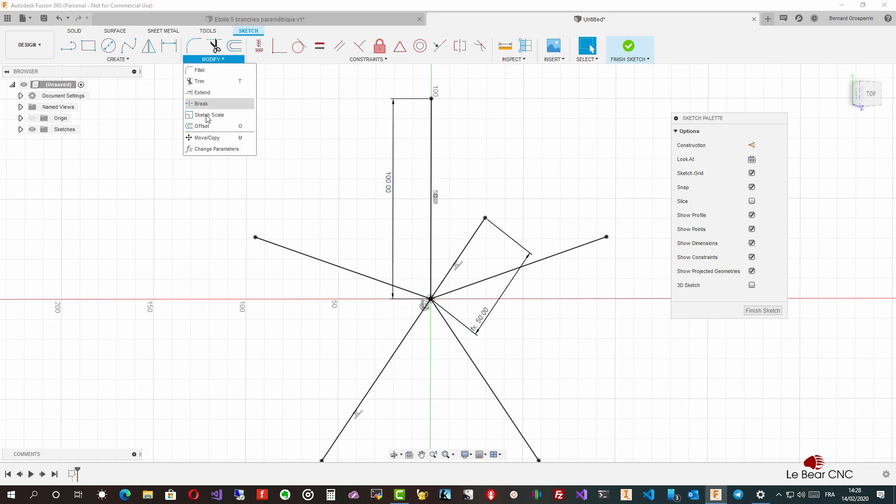
{"action": "left_click", "coordinate": [208, 150]}
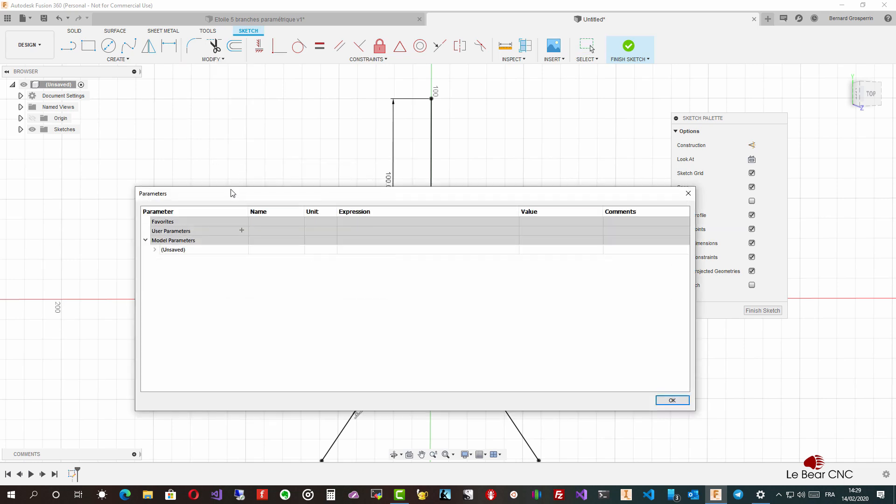
{"action": "left_click", "coordinate": [155, 250]}
{"action": "left_click", "coordinate": [201, 233]}
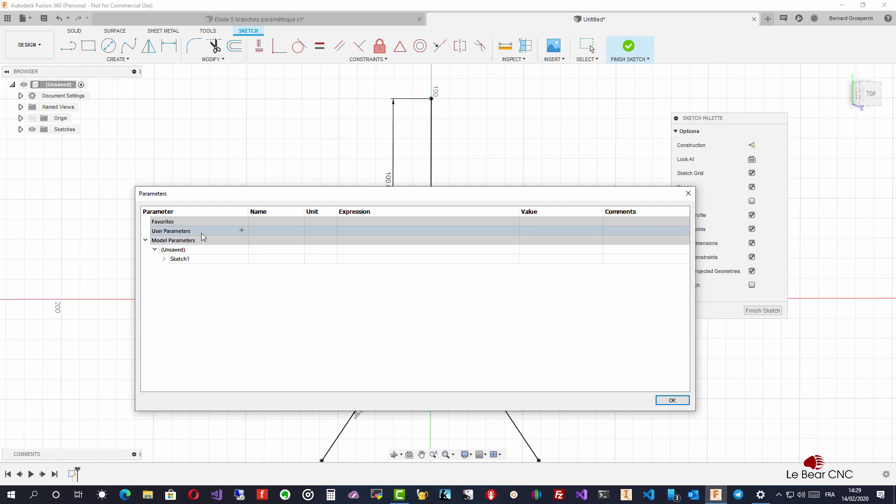
{"action": "left_click", "coordinate": [164, 259]}
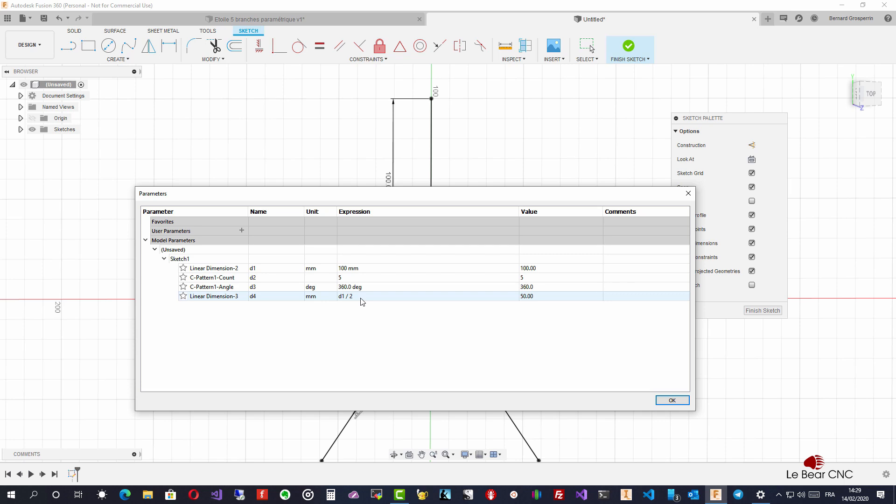
- Shrink the Parameters dialog, adjust its column widths and move it clear of the star's dimensioned lines
{"action": "left_click_drag", "start_coordinate": [401, 193], "coordinate": [396, 196]}
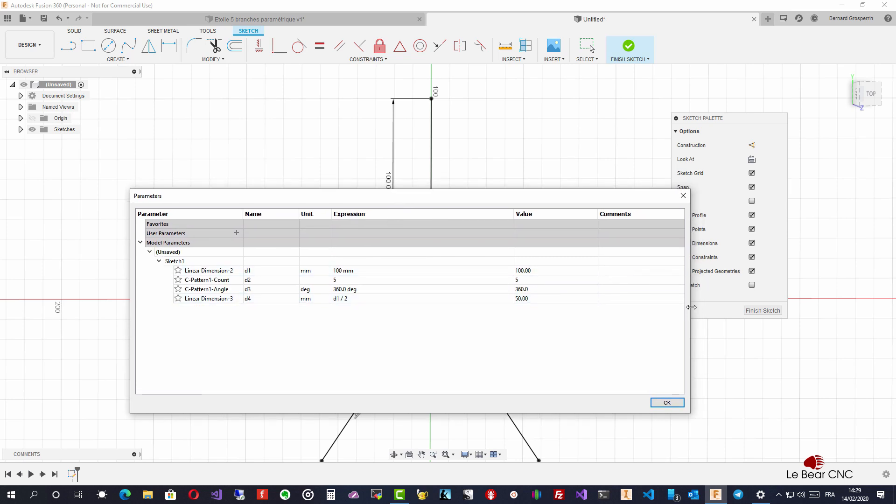
{"action": "left_click_drag", "start_coordinate": [691, 307], "coordinate": [534, 303]}
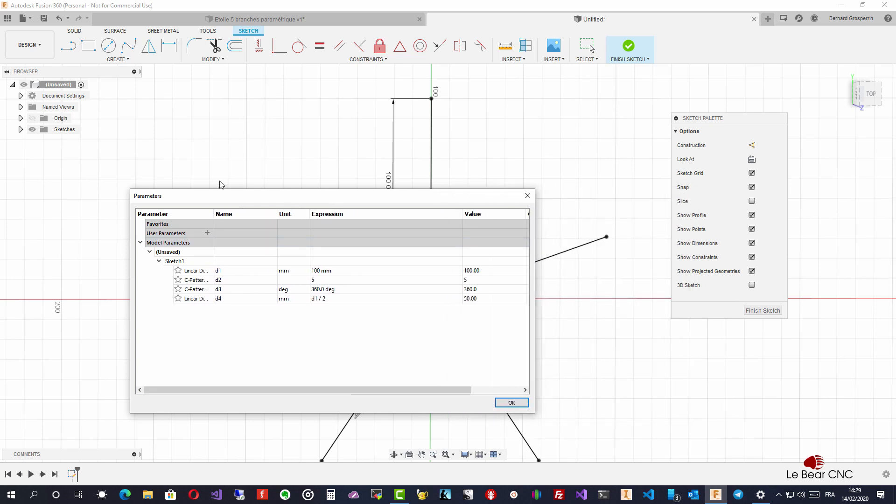
{"action": "left_click_drag", "start_coordinate": [214, 214], "coordinate": [239, 214]}
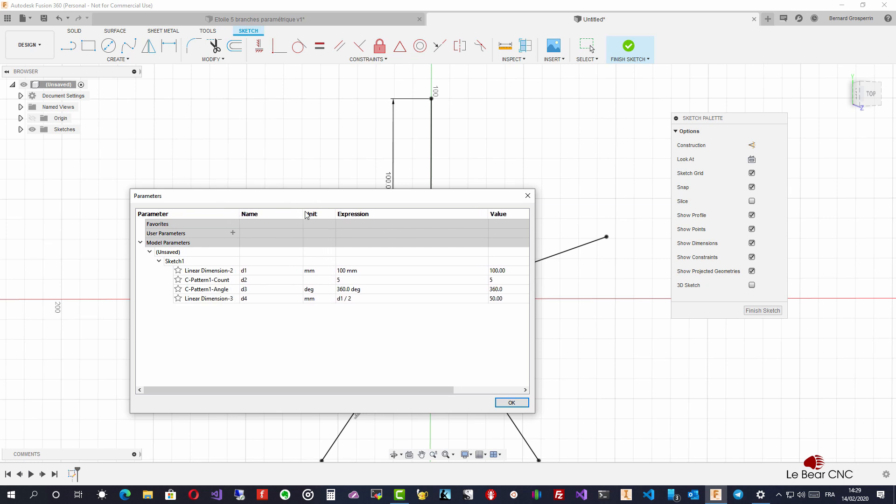
{"action": "left_click_drag", "start_coordinate": [304, 214], "coordinate": [272, 214]}
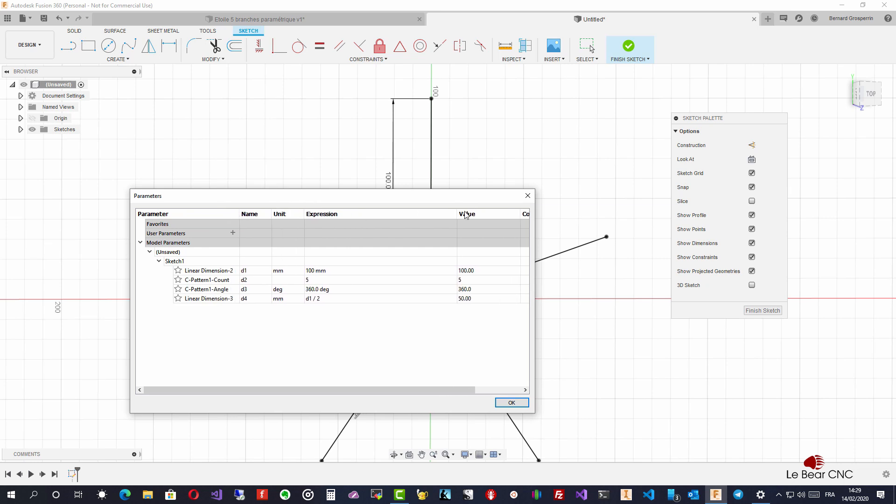
{"action": "mouse_move", "coordinate": [457, 214]}
{"action": "left_mouse_down"}
{"action": "mouse_move", "coordinate": [232, 206]}
{"action": "mouse_move", "coordinate": [187, 182]}
{"action": "mouse_move", "coordinate": [213, 183]}
{"action": "mouse_move", "coordinate": [217, 201]}
{"action": "mouse_move", "coordinate": [196, 178]}
{"action": "mouse_move", "coordinate": [117, 153]}
{"action": "mouse_move", "coordinate": [116, 142]}
{"action": "mouse_move", "coordinate": [376, 189]}
{"action": "mouse_move", "coordinate": [709, 143]}
{"action": "mouse_move", "coordinate": [793, 120]}
{"action": "mouse_move", "coordinate": [752, 137]}
{"action": "mouse_move", "coordinate": [717, 228]}
{"action": "mouse_move", "coordinate": [694, 221]}
{"action": "mouse_move", "coordinate": [706, 223]}
{"action": "left_mouse_up"}
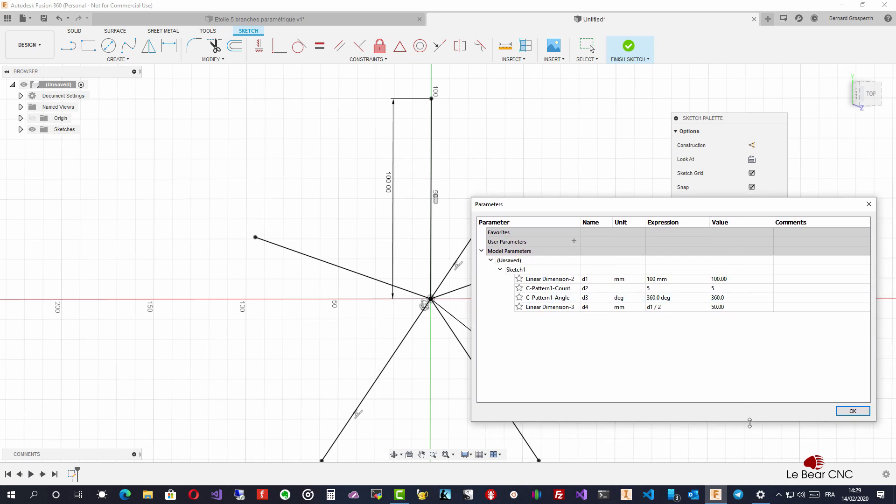
{"action": "left_click_drag", "start_coordinate": [749, 423], "coordinate": [738, 336]}
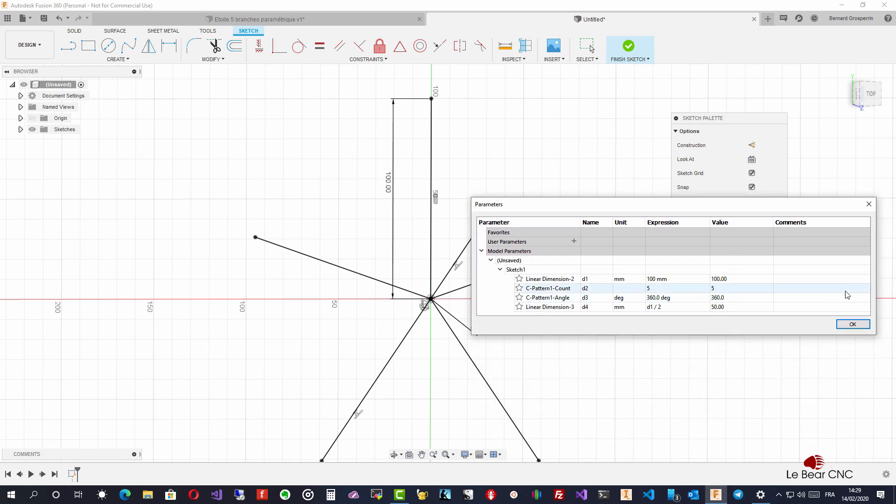
{"action": "left_click_drag", "start_coordinate": [875, 281], "coordinate": [759, 285]}
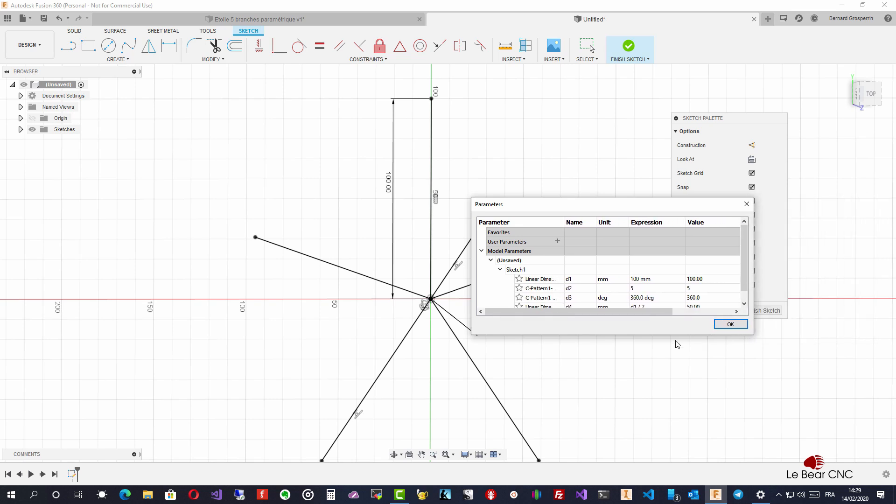
{"action": "left_click_drag", "start_coordinate": [677, 337], "coordinate": [677, 364]}
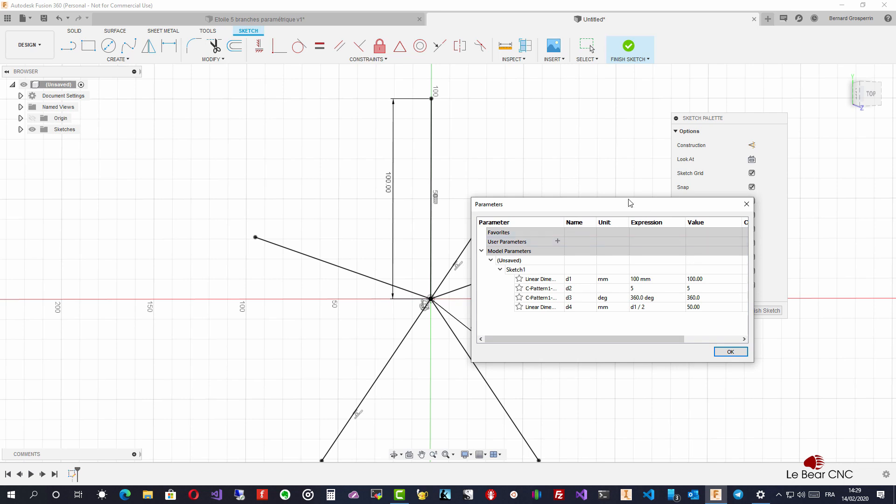
{"action": "left_click_drag", "start_coordinate": [630, 199], "coordinate": [707, 270]}
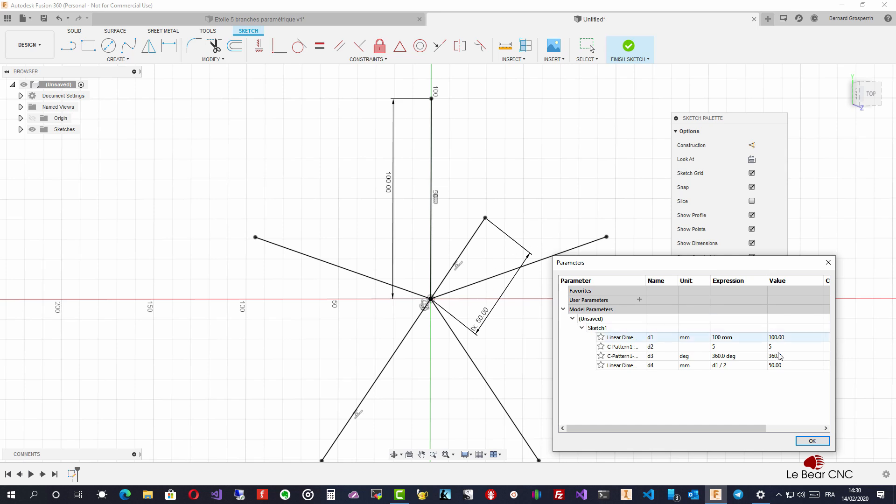
- Change the expression of parameter d4, the short line's length, to d1 / 2.5
{"action": "left_click", "coordinate": [733, 366]}
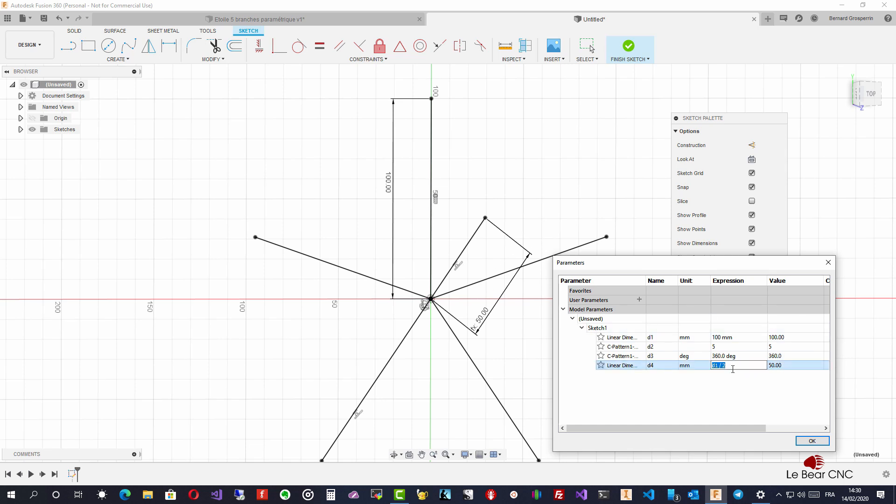
{"action": "key", "text": "End"}
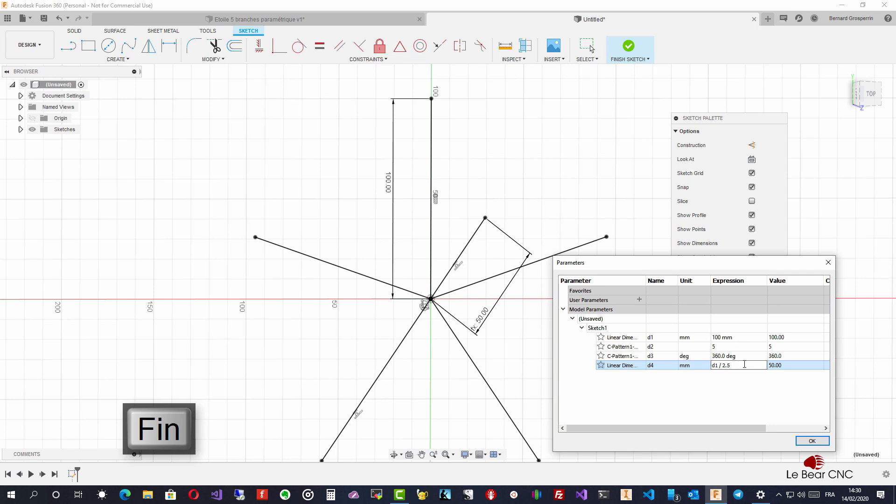
{"action": "type", "text": ".5"}
{"action": "key", "text": "Return"}
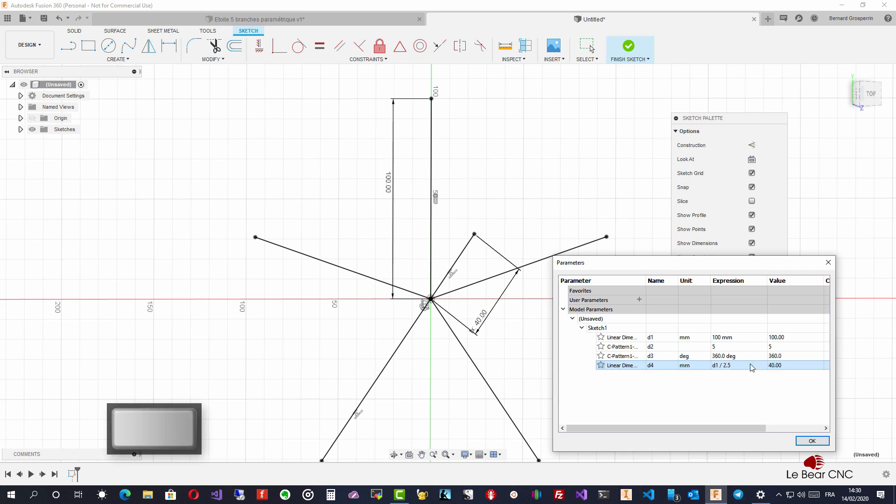
- Set parameter d1, the vertical line's length, to 120 mm and close the Parameters dialog
{"action": "left_click", "coordinate": [720, 337]}
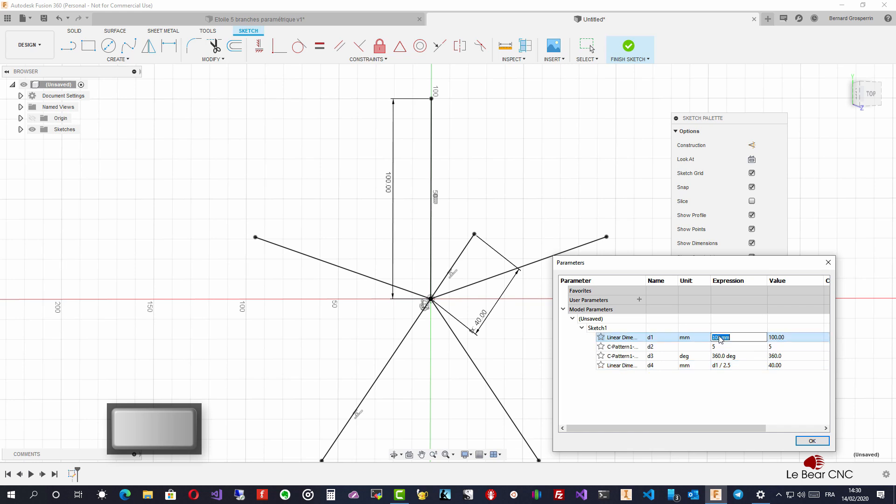
{"action": "left_click", "coordinate": [718, 337]}
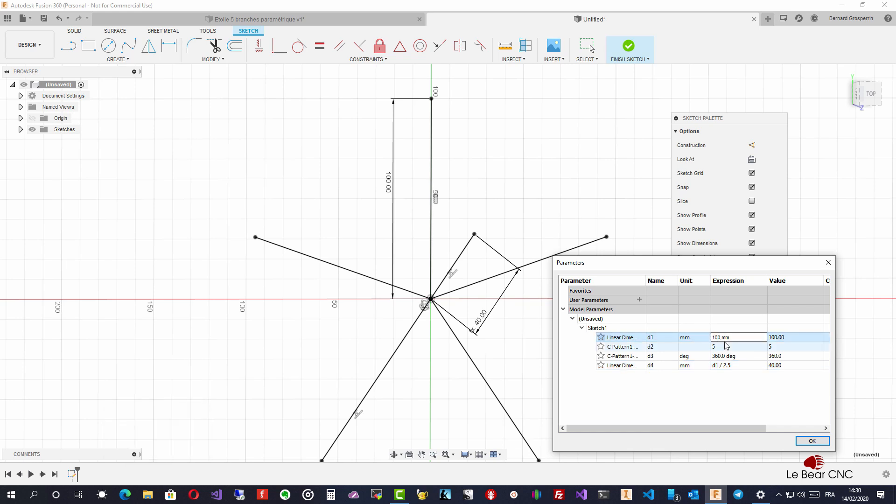
{"action": "key", "text": "BackSpace"}
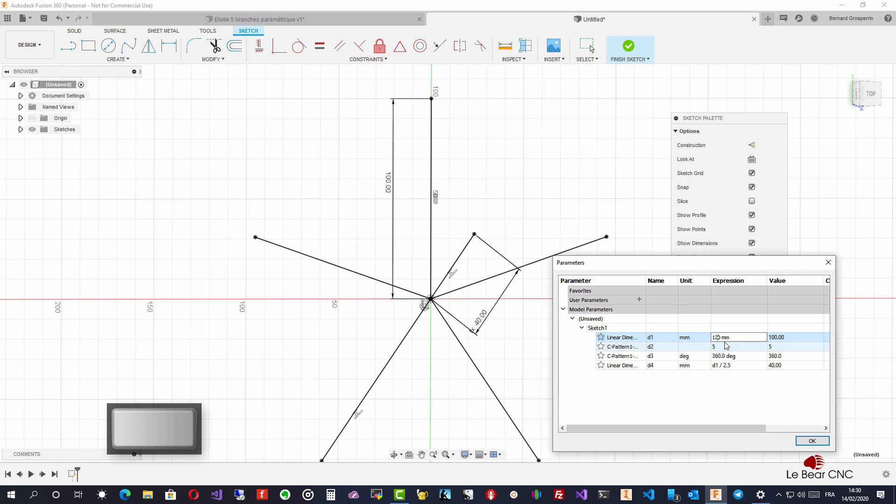
{"action": "type", "text": "2"}
{"action": "left_click", "coordinate": [727, 346]}
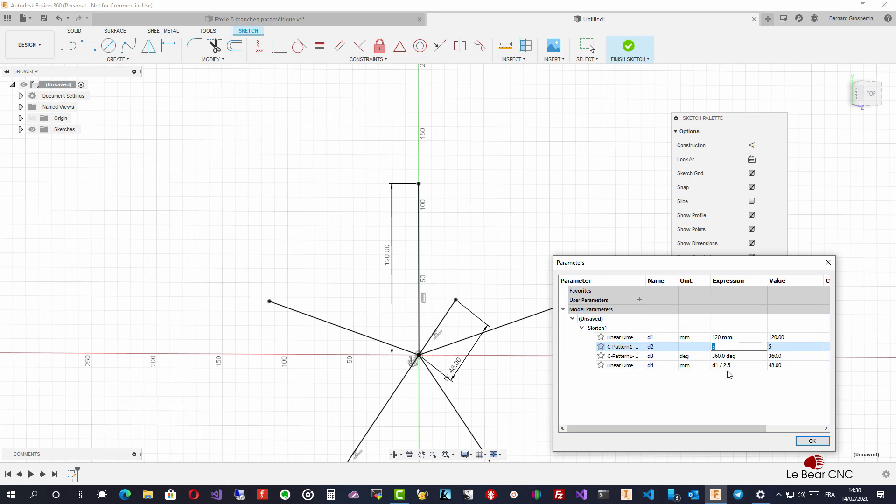
{"action": "left_click", "coordinate": [812, 442]}
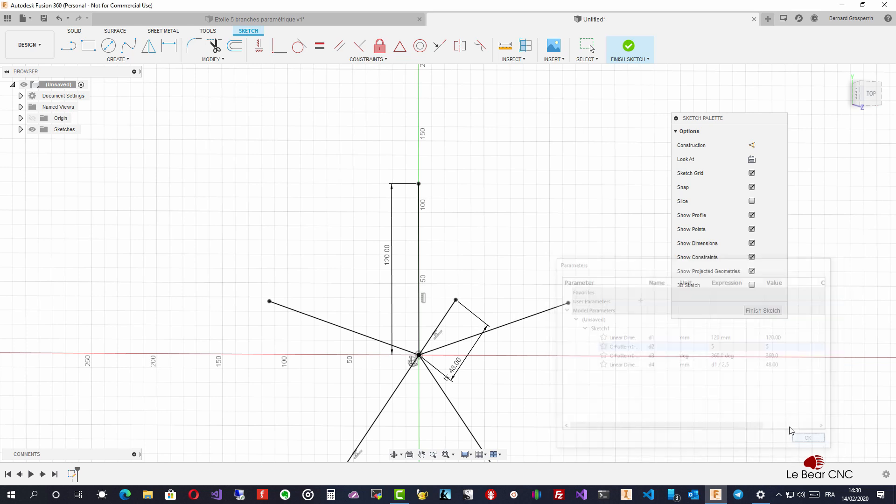
- Set the vertical line's length dimension to 150 mm directly in the sketch
{"action": "double_click", "coordinate": [387, 259]}
{"action": "type", "text": "15"}
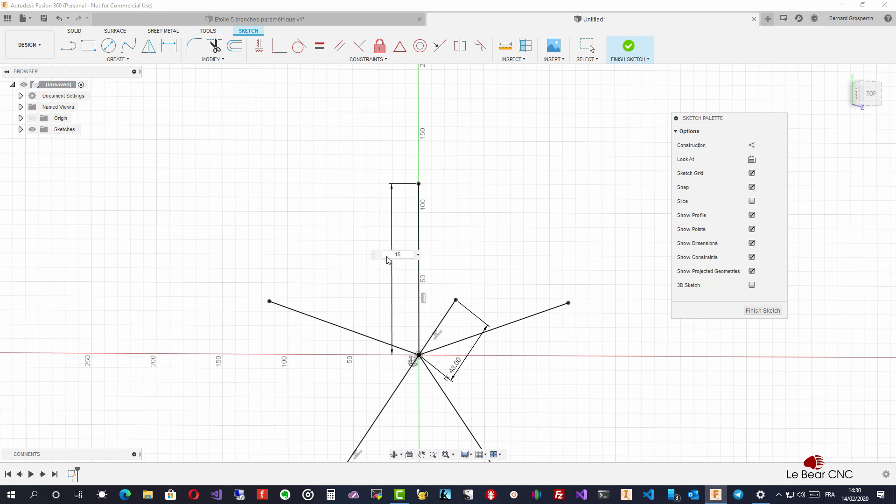
{"action": "key", "text": "Return"}
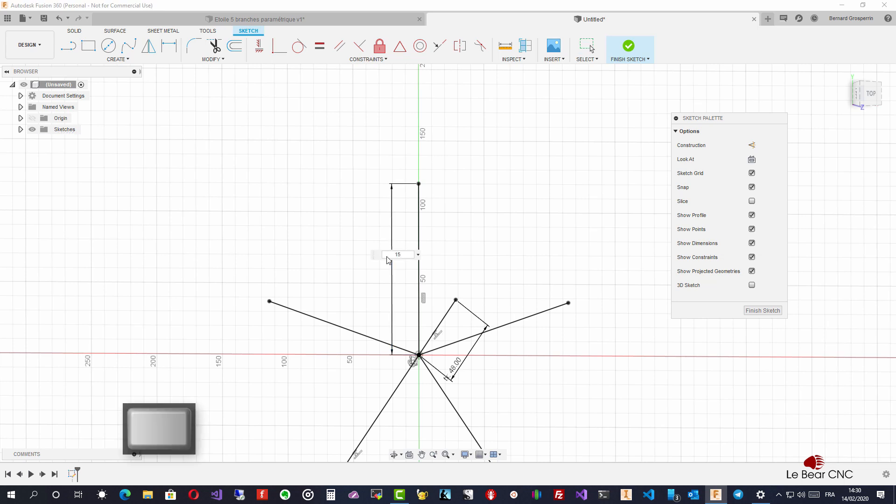
{"action": "type", "text": "0"}
{"action": "key", "text": "Return"}
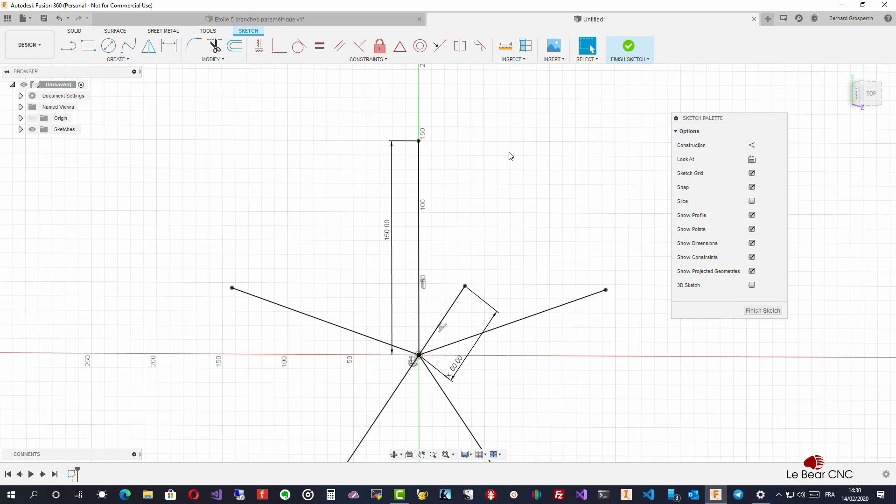
- Draw two connected lines from the vertical arm's tip through the short line's outer endpoint to the upper-right arm's tip
{"action": "key", "text": "l"}
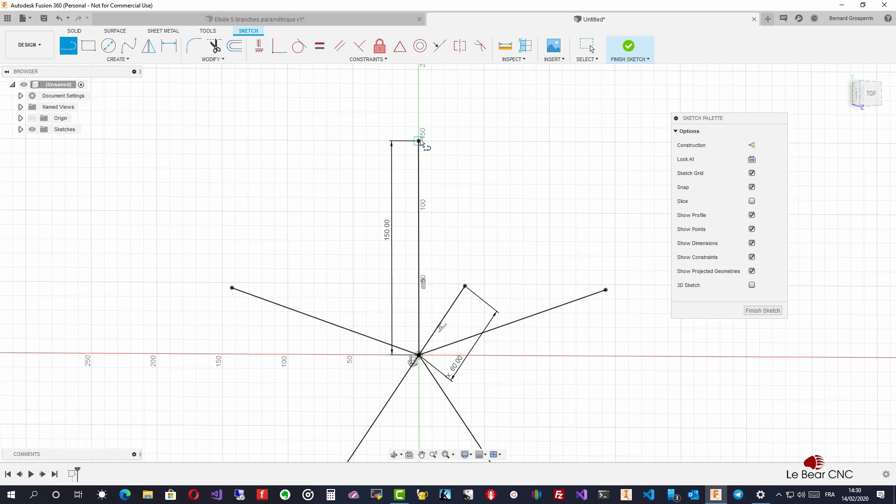
{"action": "left_click", "coordinate": [418, 141]}
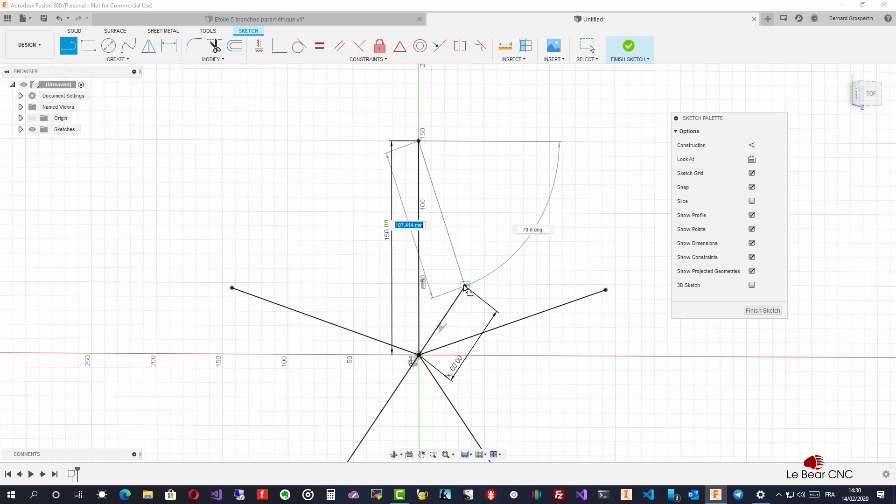
{"action": "left_click", "coordinate": [465, 285]}
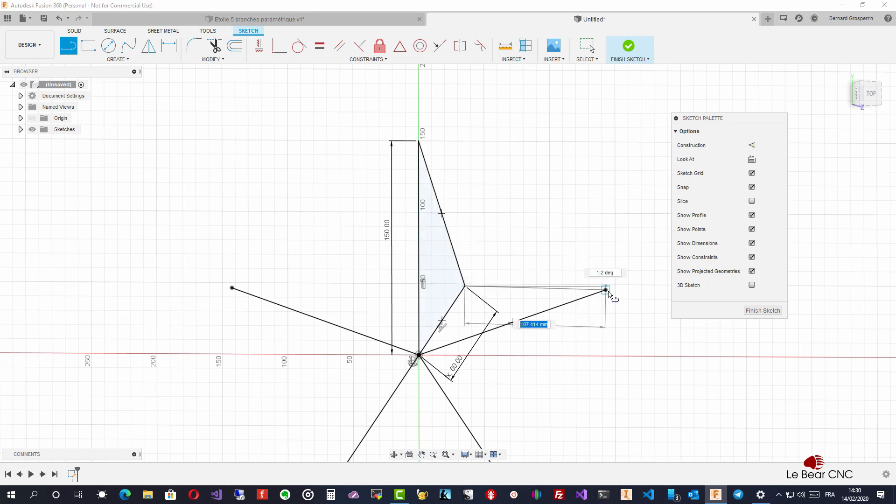
{"action": "double_click", "coordinate": [606, 290]}
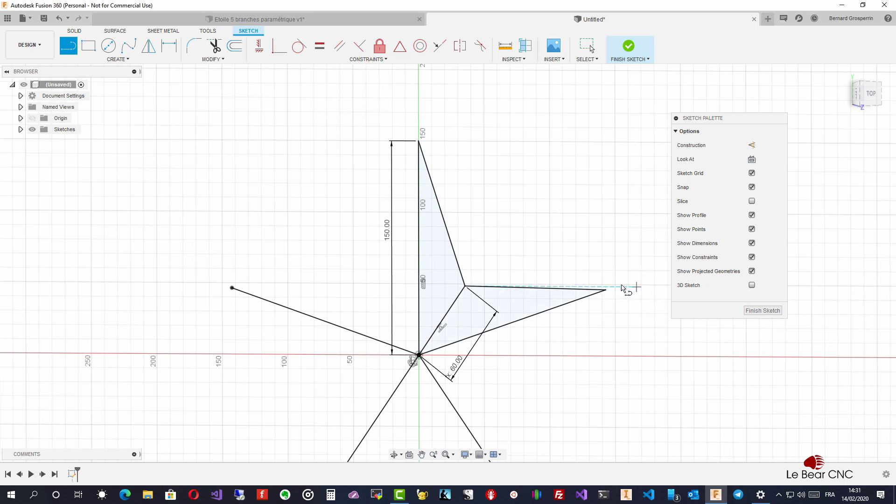
{"action": "key", "text": "Escape"}
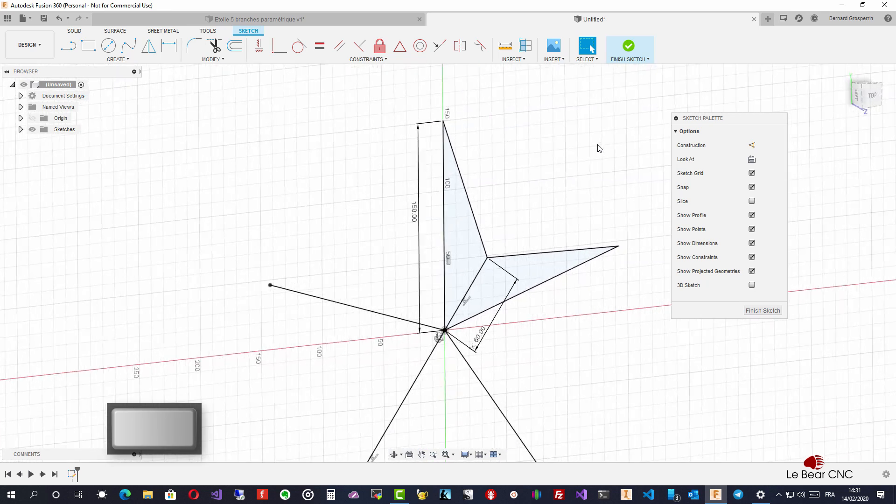
- Create a full circular pattern of the two outline lines and the short inner line around the star's centre, with quantity 5
{"action": "left_click", "coordinate": [862, 96]}
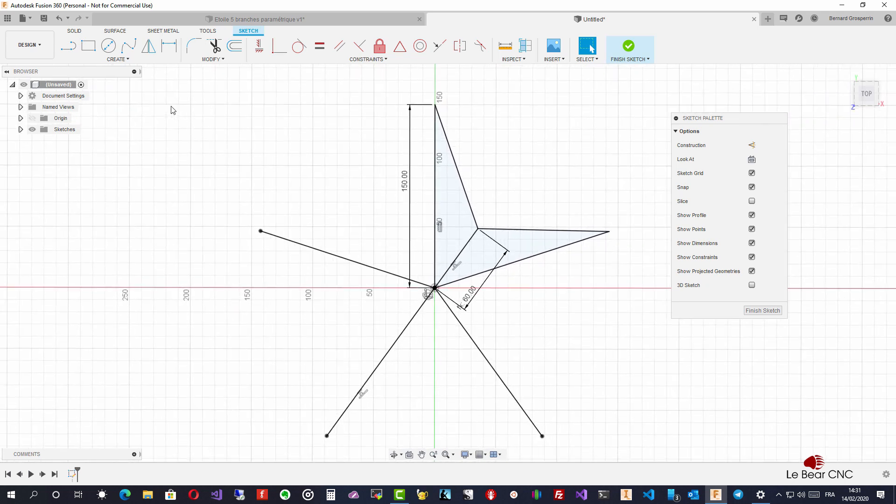
{"action": "left_click", "coordinate": [124, 62]}
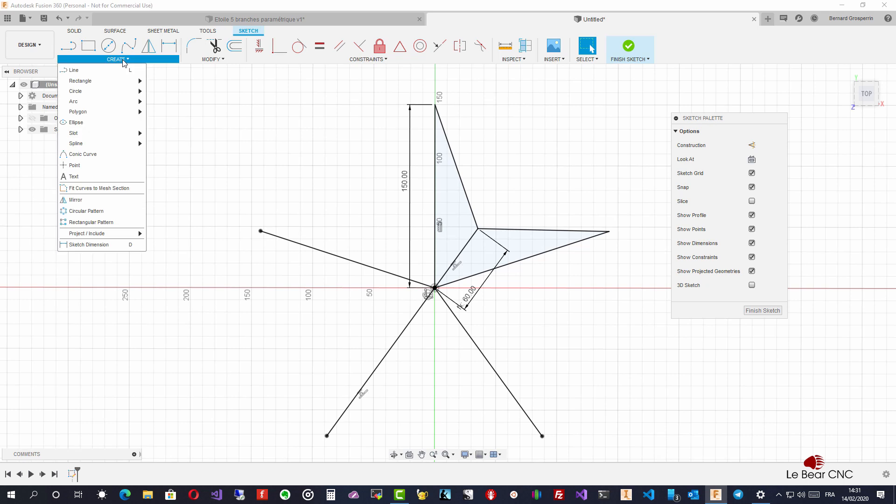
{"action": "left_click", "coordinate": [104, 216]}
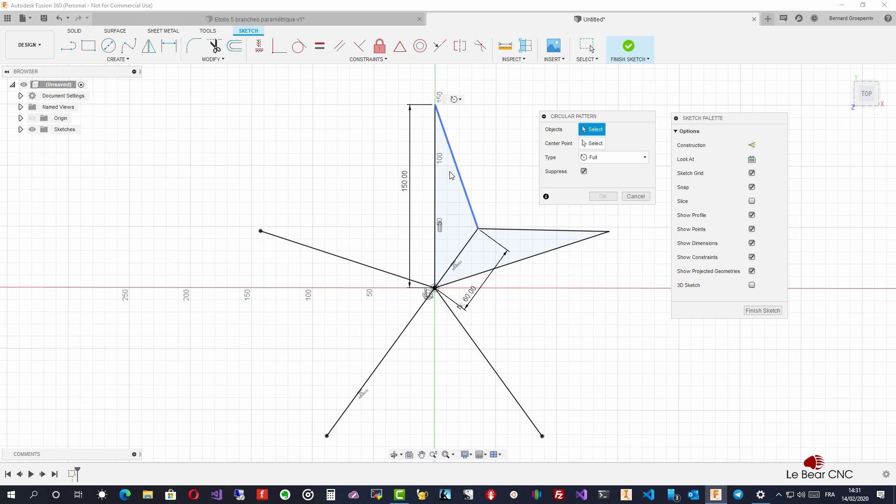
{"action": "left_click", "coordinate": [460, 181]}
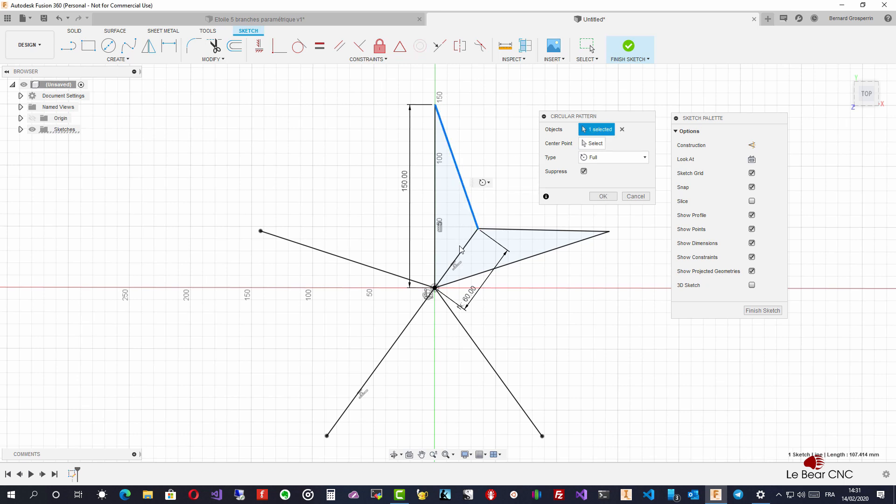
{"action": "left_click", "coordinate": [501, 230]}
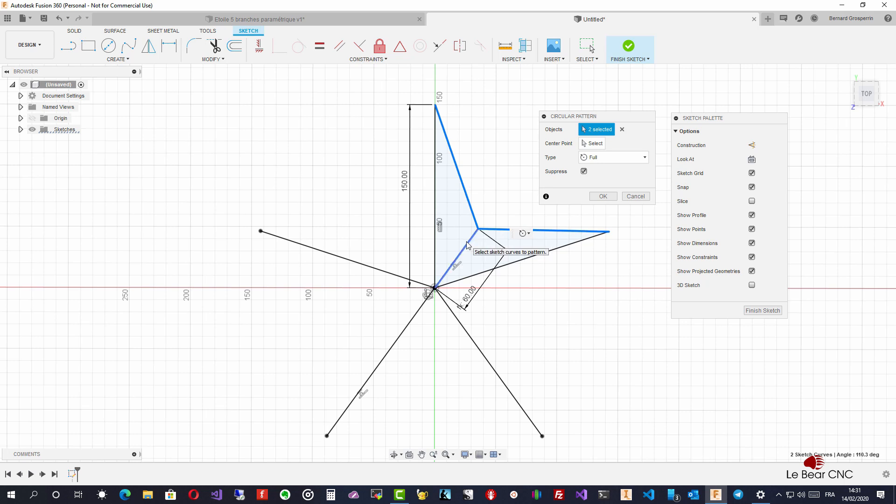
{"action": "left_click", "coordinate": [467, 243]}
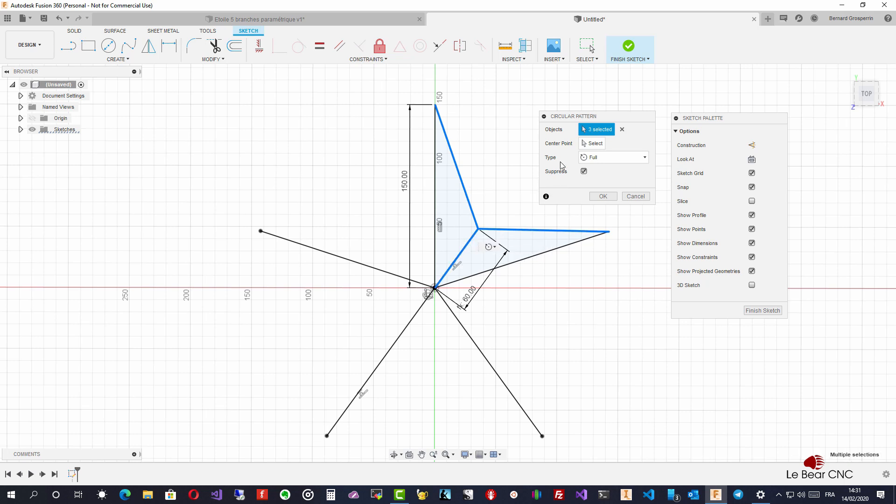
{"action": "left_click", "coordinate": [595, 143]}
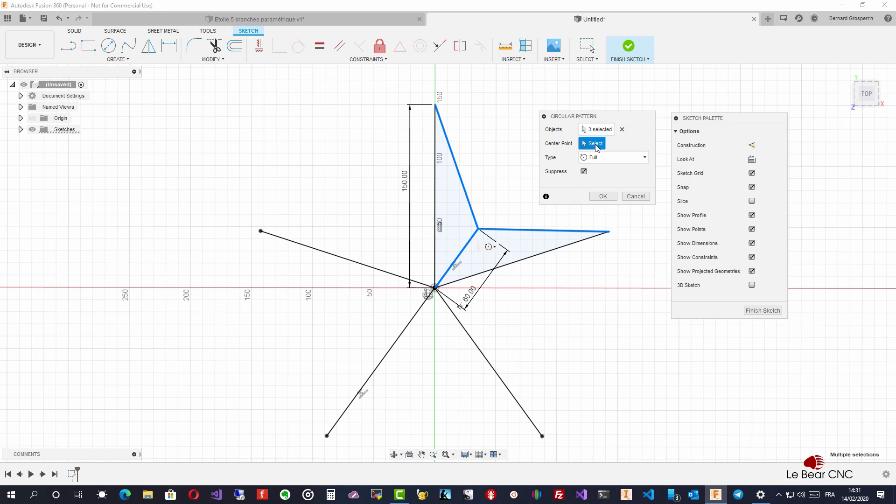
{"action": "left_click", "coordinate": [434, 288]}
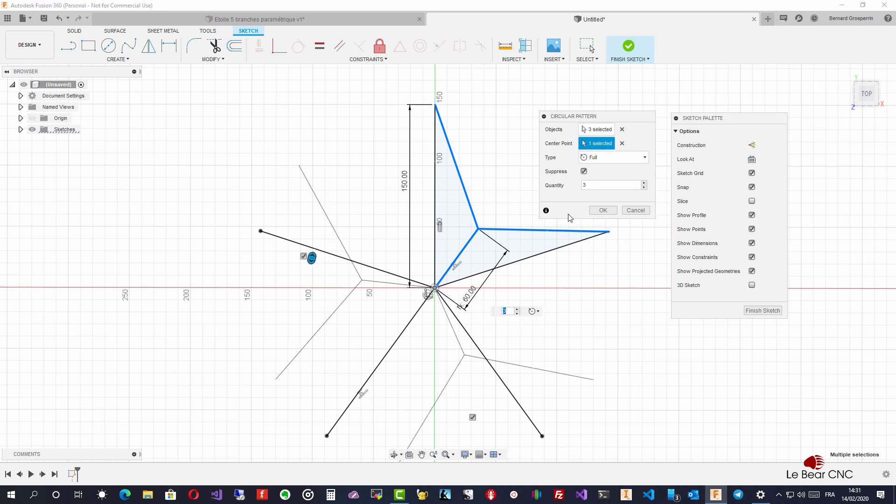
{"action": "double_click", "coordinate": [584, 186]}
{"action": "type", "text": "5"}
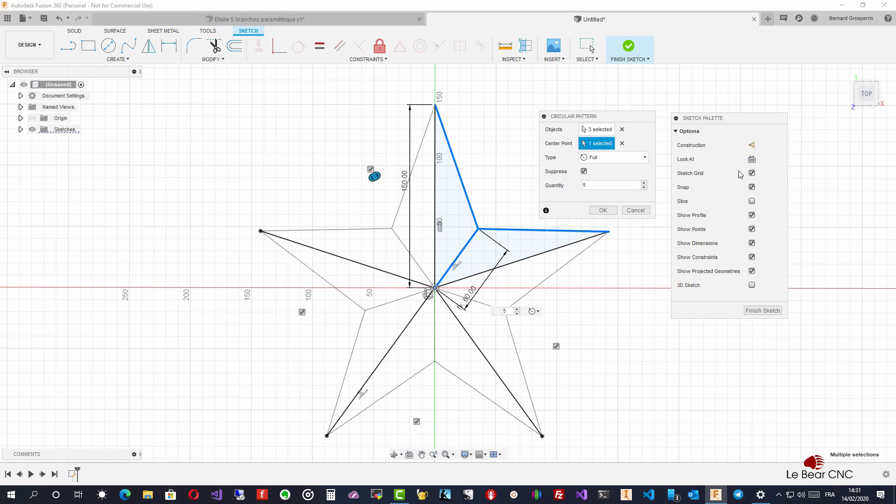
{"action": "left_click", "coordinate": [603, 211]}
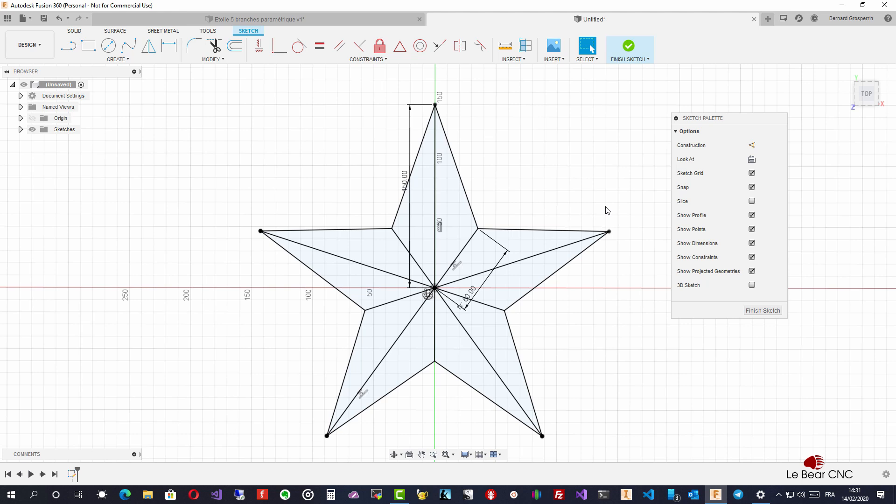
- Change the short inner line's length dimension to d1 / 2.8 and finish the sketch
{"action": "double_click", "coordinate": [469, 298]}
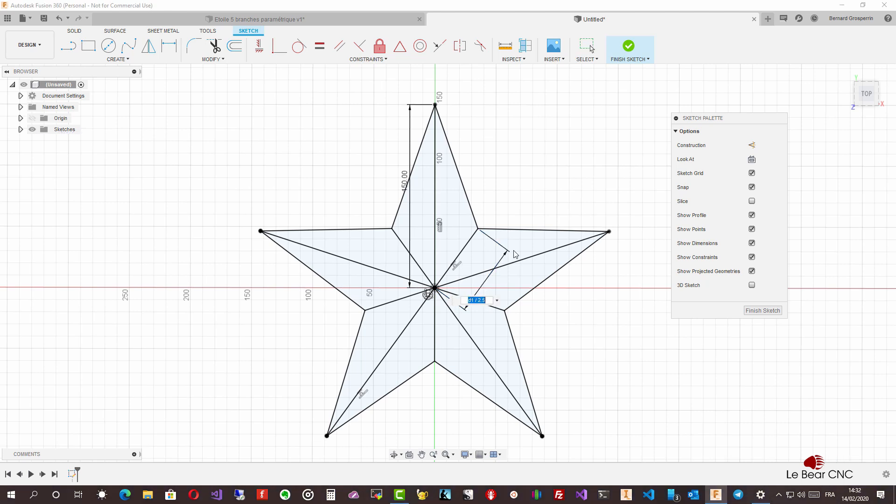
{"action": "key", "text": "shift+Left"}
{"action": "key", "text": "End"}
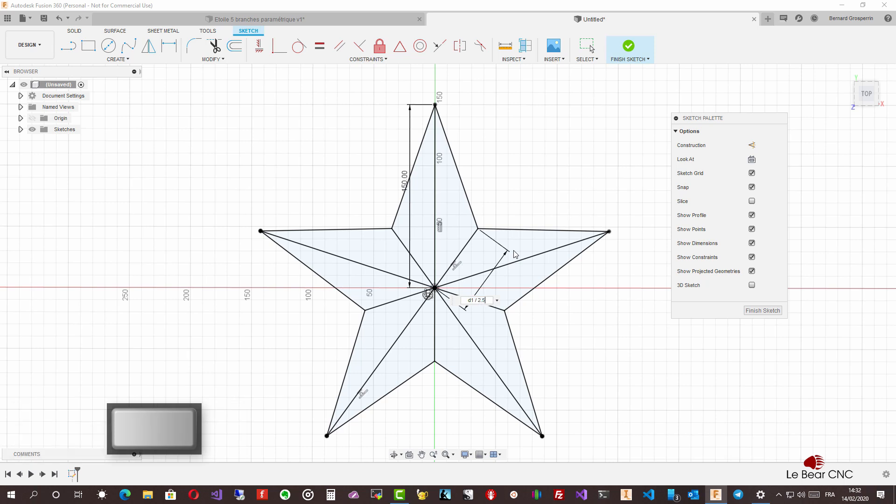
{"action": "key", "text": "shift+Left"}
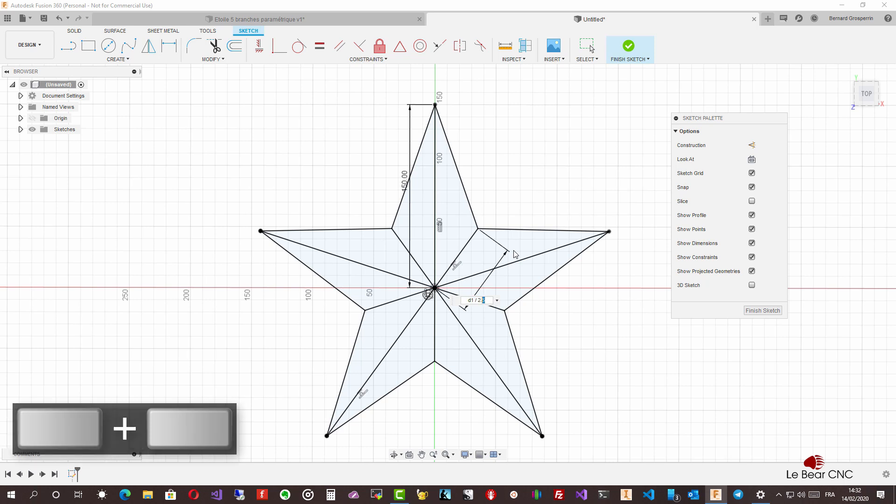
{"action": "type", "text": "8"}
{"action": "key", "text": "Return"}
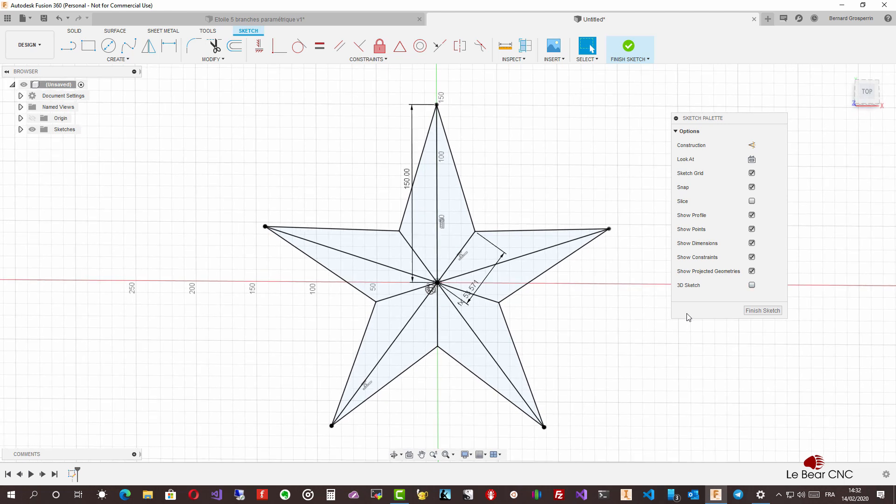
{"action": "left_click", "coordinate": [760, 310]}
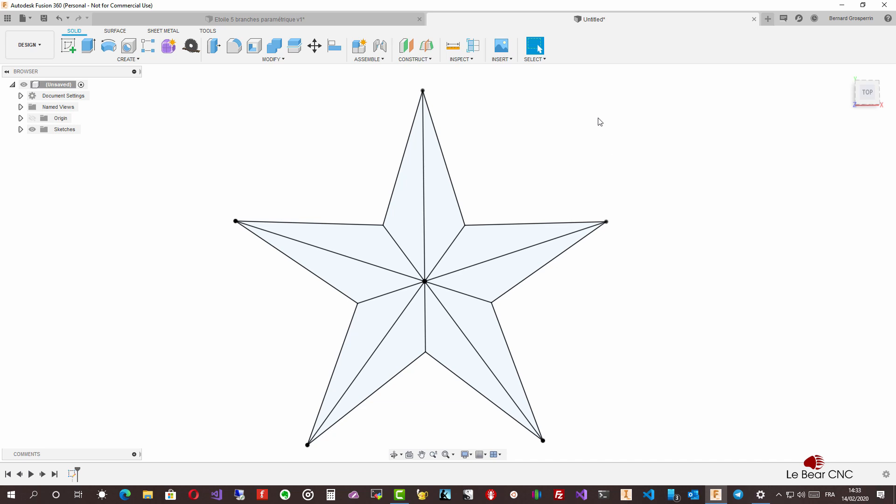
- Construct an offset plane from the upper-right arm's profile at a distance of d4
{"action": "left_click", "coordinate": [415, 60]}
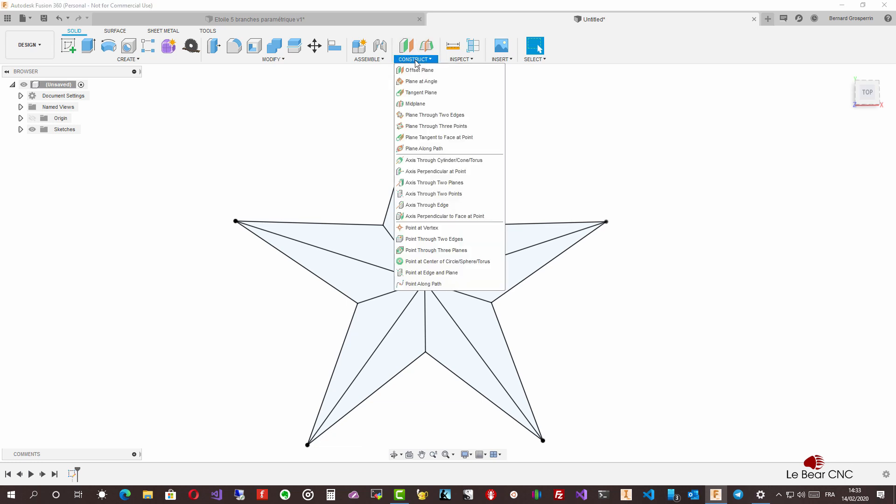
{"action": "left_click", "coordinate": [424, 74]}
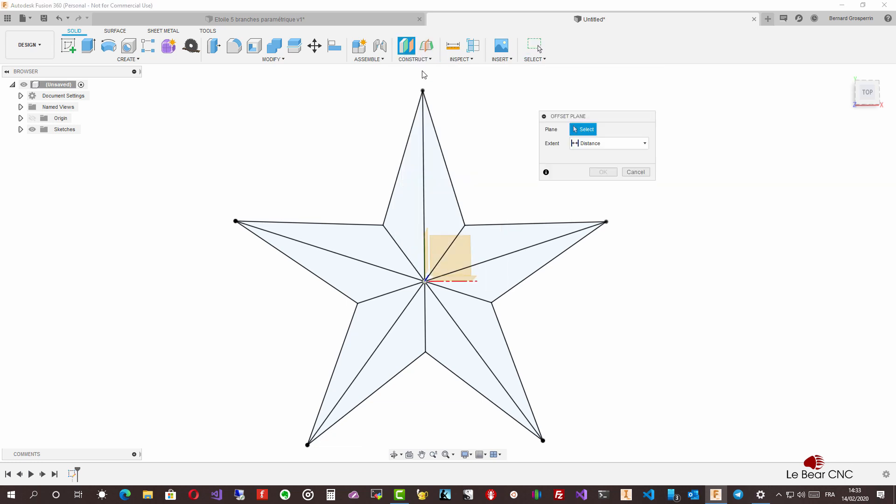
{"action": "left_click", "coordinate": [458, 267]}
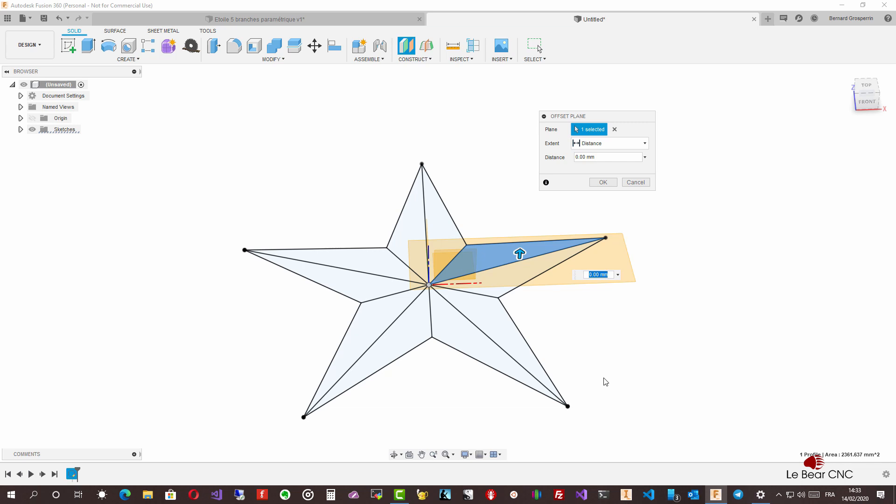
{"action": "type", "text": "d4"}
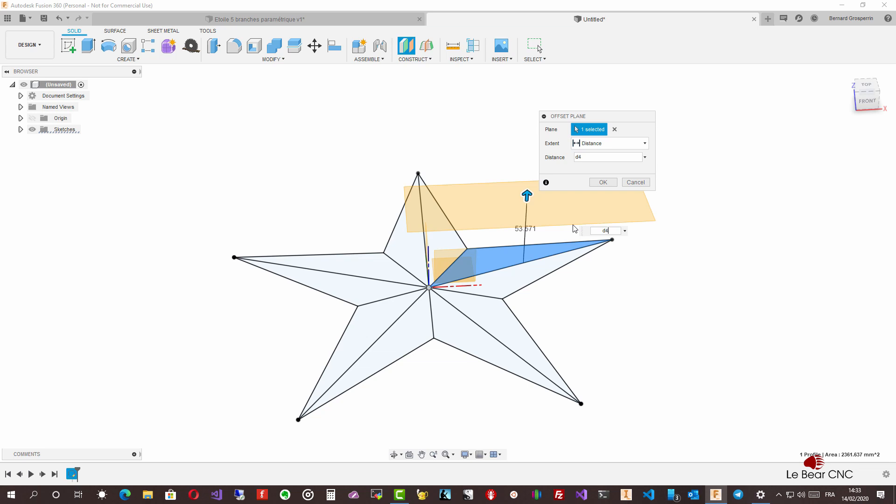
{"action": "key", "text": "Return"}
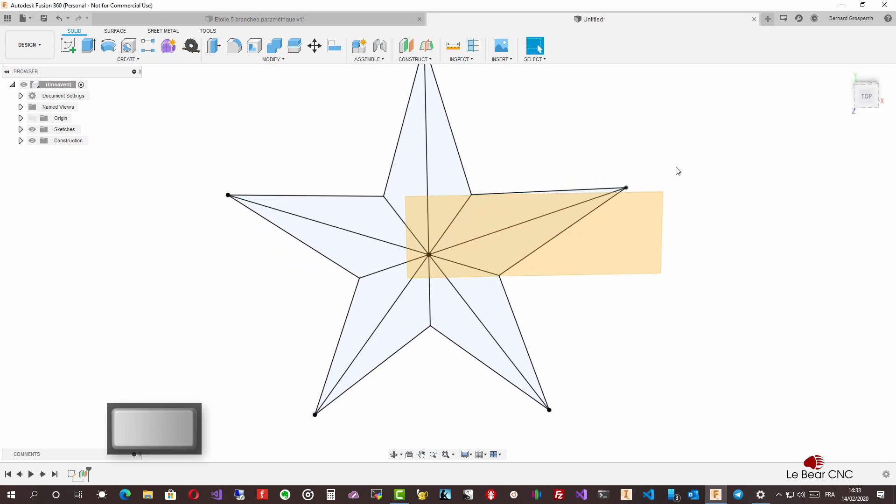
- Create a sketch on the offset plane, project the star's centre point into it, and finish the sketch
{"action": "left_click", "coordinate": [70, 45]}
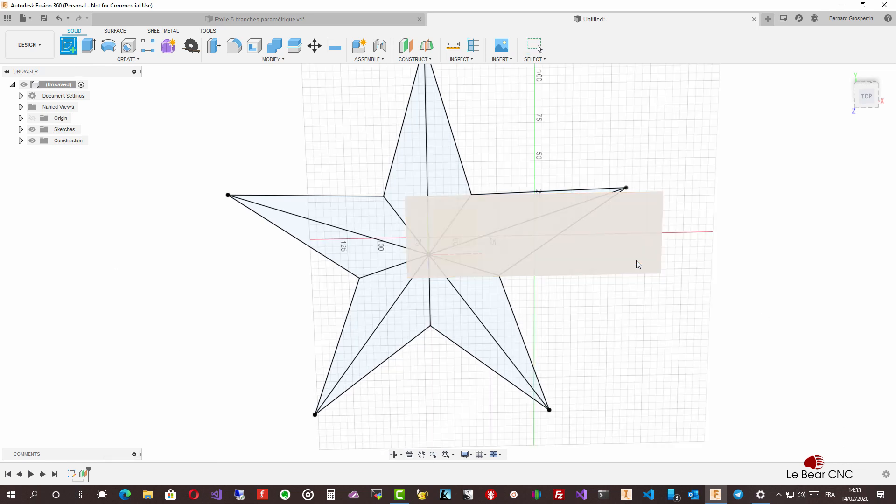
{"action": "mouse_move", "coordinate": [638, 264]}
{"action": "middle_mouse_down", "text": "shift"}
{"action": "mouse_move", "coordinate": [622, 245]}
{"action": "mouse_move", "coordinate": [600, 245]}
{"action": "mouse_move", "coordinate": [596, 232]}
{"action": "mouse_move", "coordinate": [592, 239]}
{"action": "middle_mouse_up", "text": "shift"}
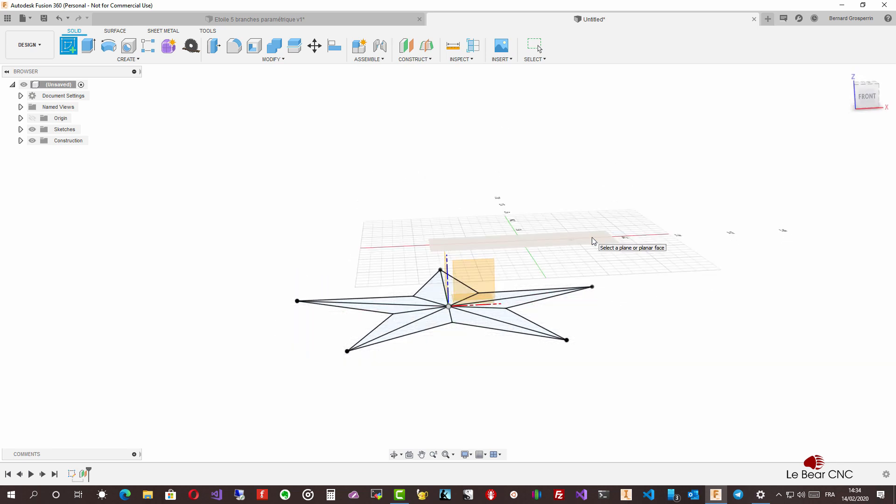
{"action": "left_click", "coordinate": [592, 237]}
{"action": "key", "text": "p"}
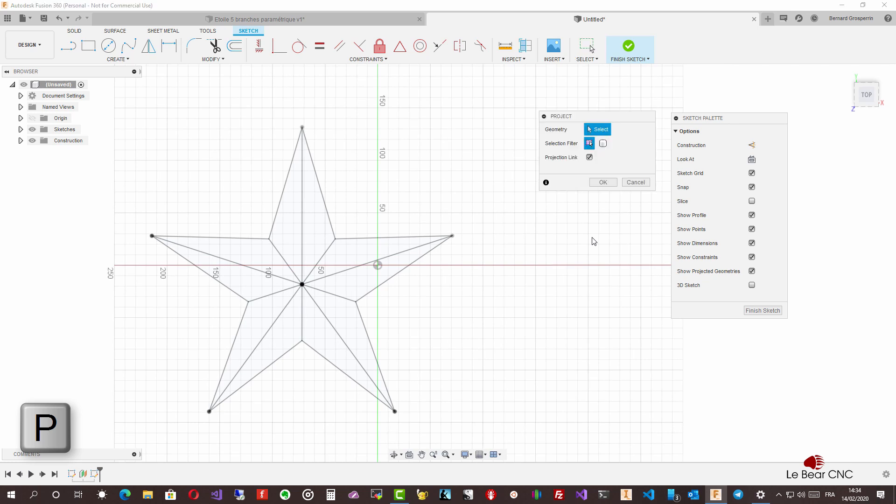
{"action": "left_click", "coordinate": [302, 285]}
{"action": "mouse_move", "coordinate": [318, 276]}
{"action": "middle_mouse_down", "text": "shift"}
{"action": "mouse_move", "coordinate": [315, 233]}
{"action": "mouse_move", "coordinate": [333, 326]}
{"action": "mouse_move", "coordinate": [312, 302]}
{"action": "middle_mouse_up", "text": "shift"}
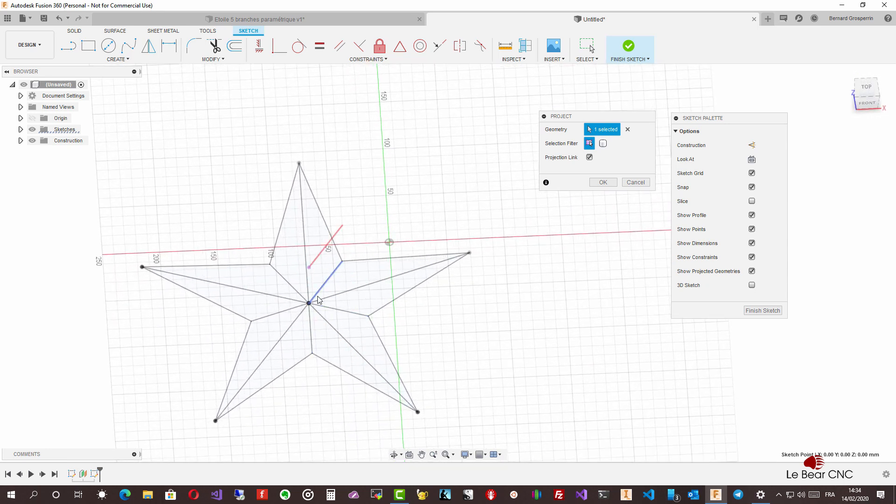
{"action": "left_click", "coordinate": [601, 185]}
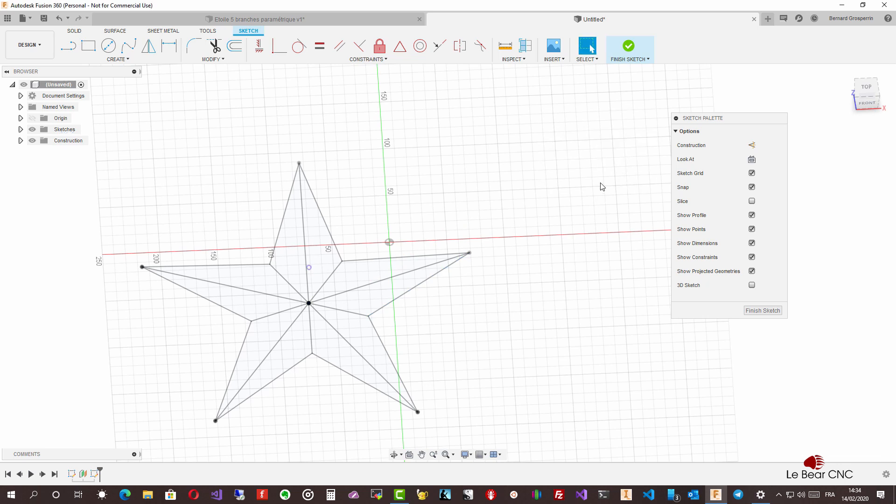
{"action": "left_click", "coordinate": [770, 313]}
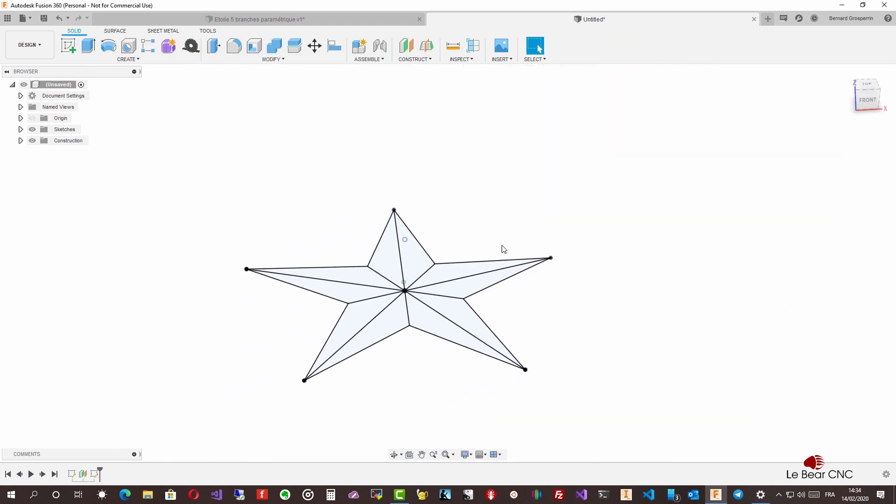
- Loft a new surface body from the upper-right arm's two outline edges to the projected point above the star's centre
{"action": "middle_click_drag", "start_coordinate": [438, 343], "coordinate": [438, 236], "text": "shift"}
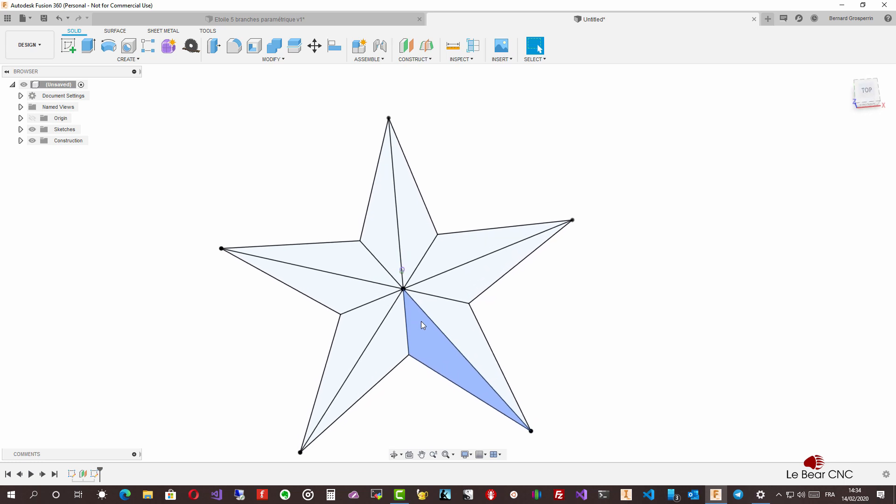
{"action": "middle_click_drag", "start_coordinate": [531, 206], "coordinate": [533, 209], "text": "shift"}
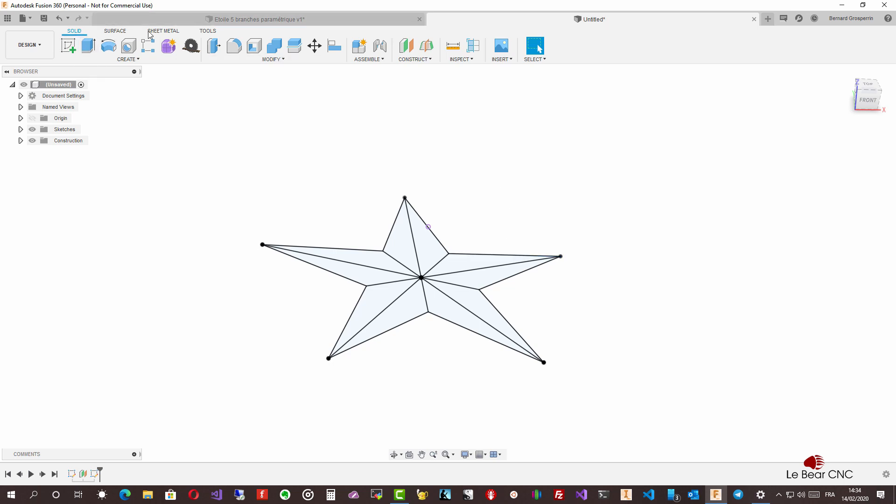
{"action": "left_click", "coordinate": [115, 31]}
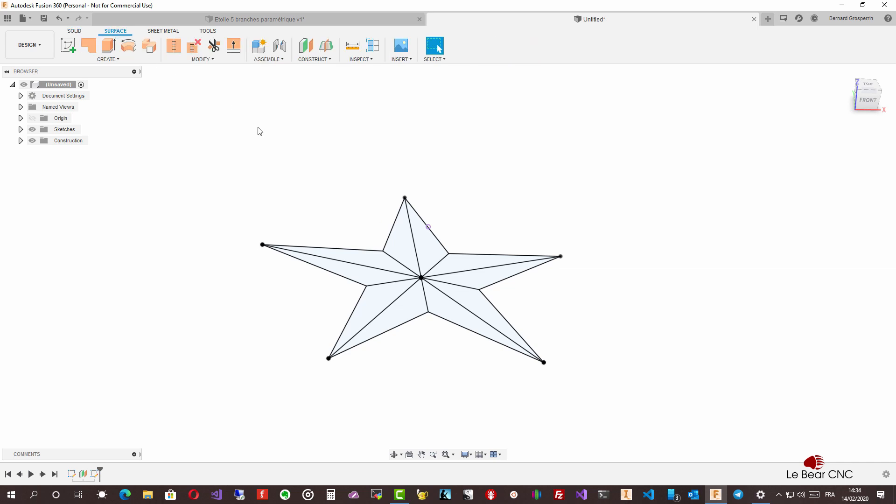
{"action": "left_click", "coordinate": [112, 60]}
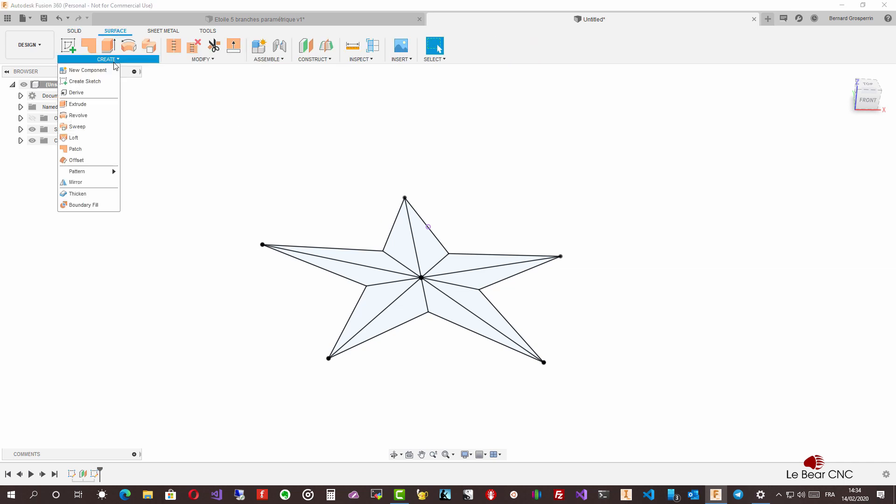
{"action": "left_click", "coordinate": [87, 137]}
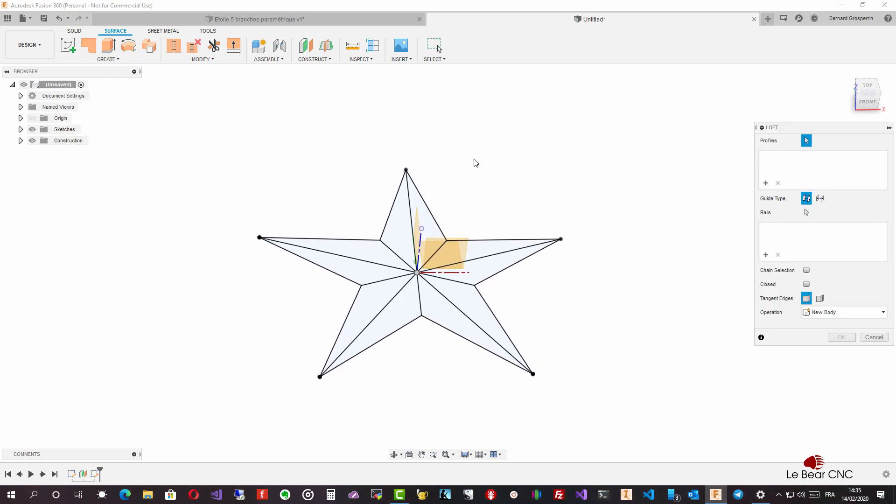
{"action": "left_click", "coordinate": [484, 239]}
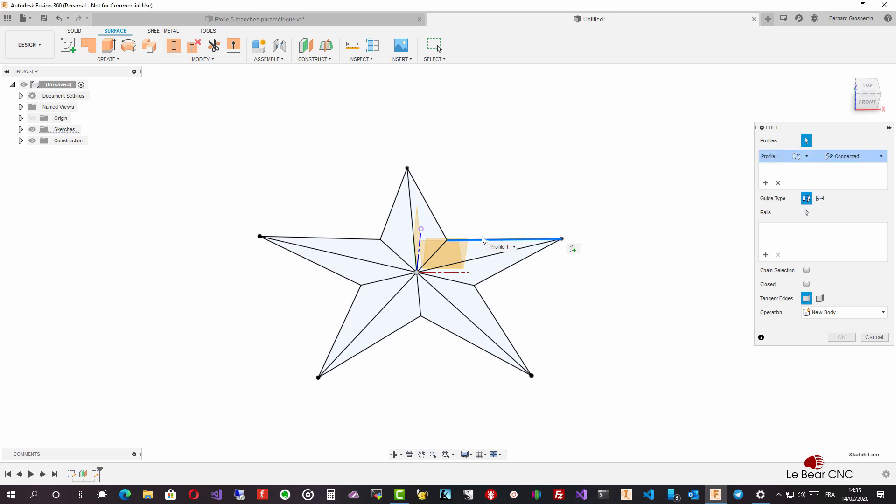
{"action": "left_click", "coordinate": [421, 229]}
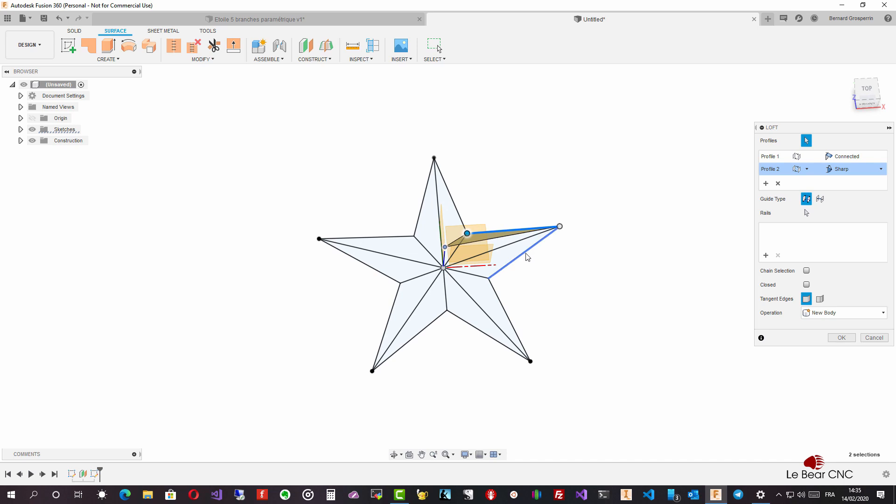
{"action": "left_click", "coordinate": [511, 270]}
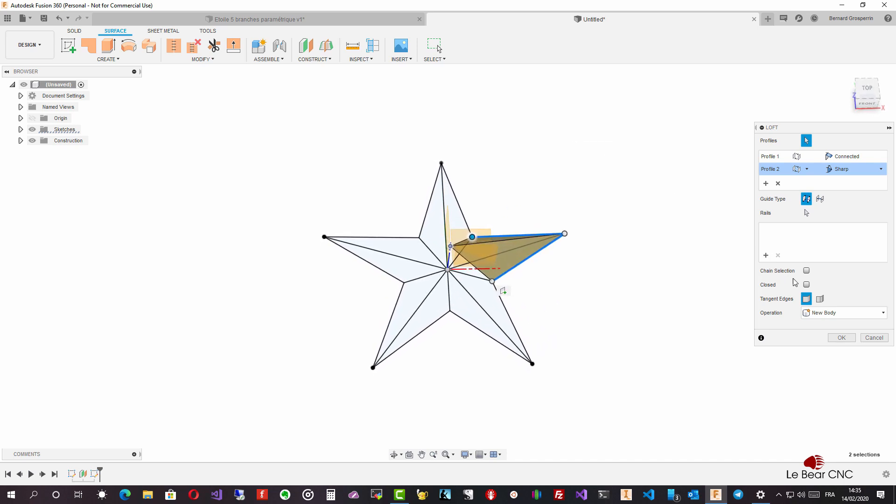
{"action": "left_click", "coordinate": [841, 338]}
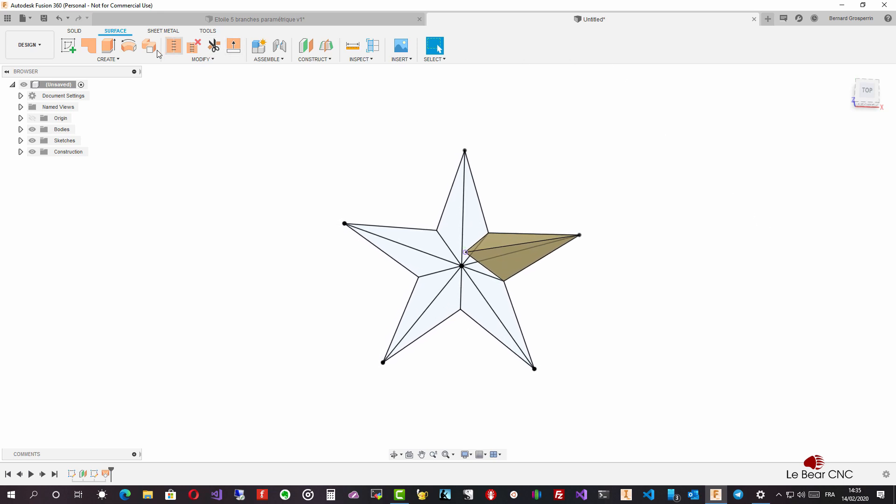
- Create a full circular pattern of the lofted arm's two faces around the vertical Z axis with a quantity of 5
{"action": "left_click", "coordinate": [120, 60]}
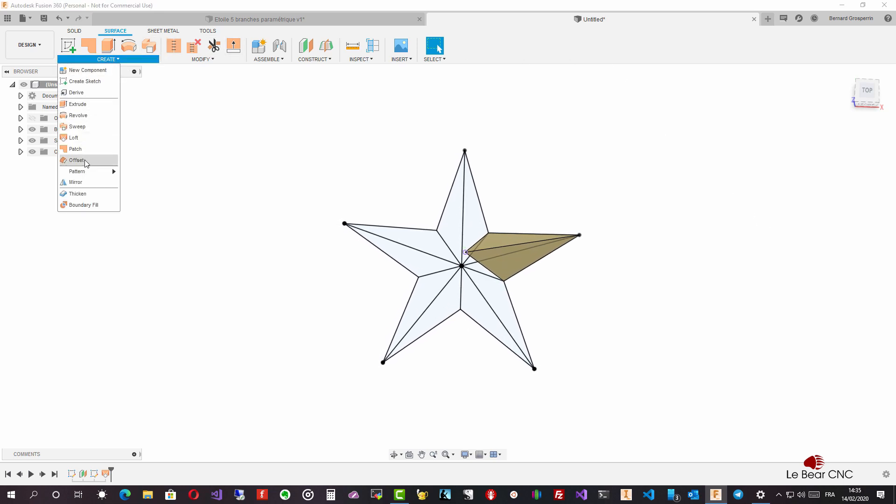
{"action": "mouse_move", "coordinate": [86, 176]}
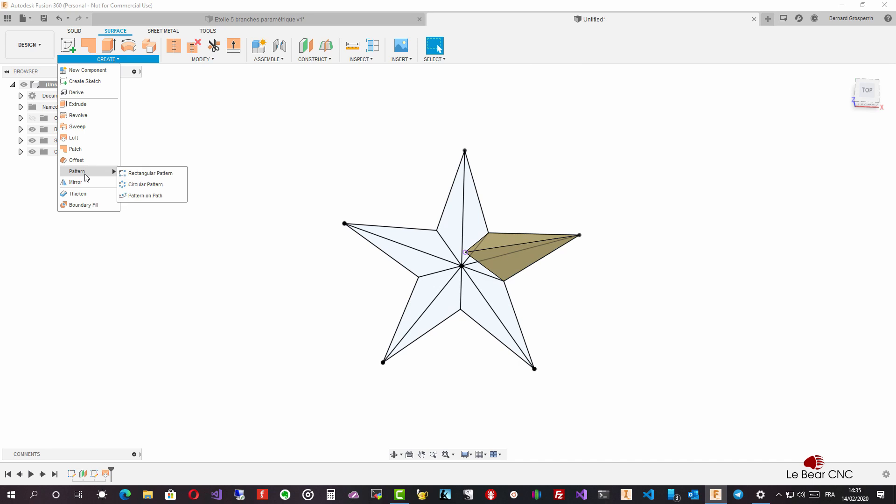
{"action": "left_click", "coordinate": [145, 185]}
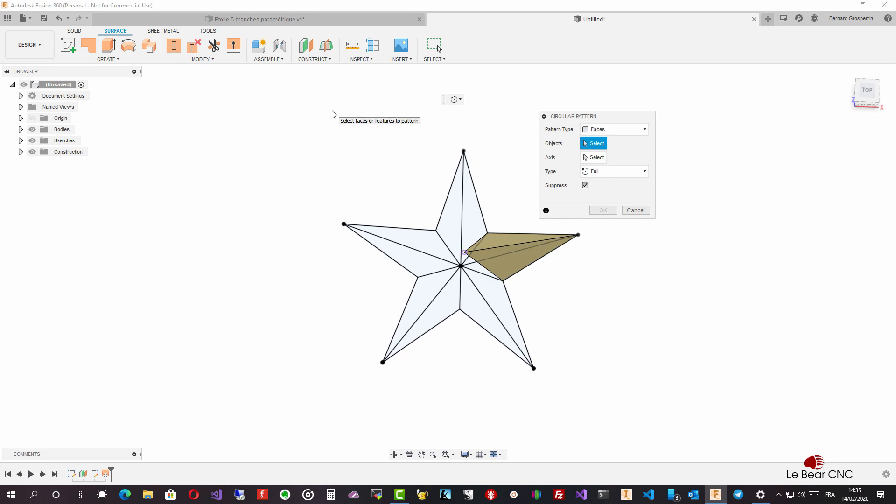
{"action": "middle_click_drag", "start_coordinate": [331, 114], "coordinate": [362, 147], "text": "shift"}
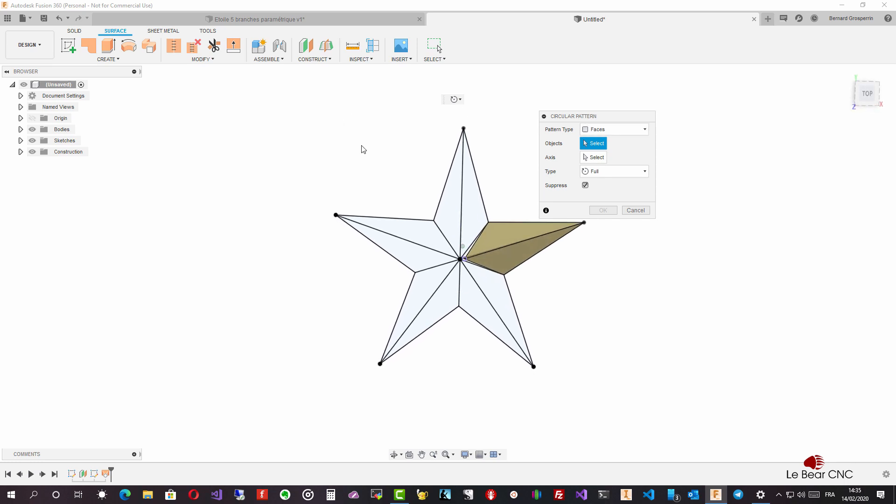
{"action": "left_click", "coordinate": [498, 238]}
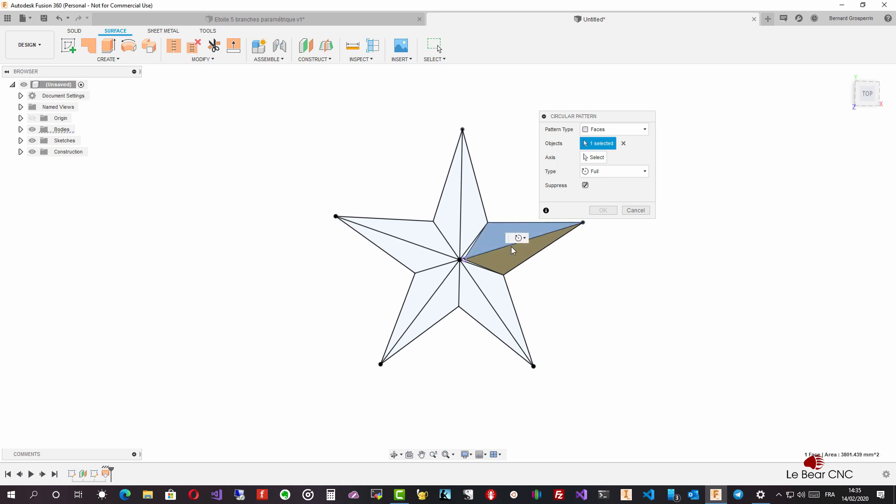
{"action": "left_click", "coordinate": [513, 258]}
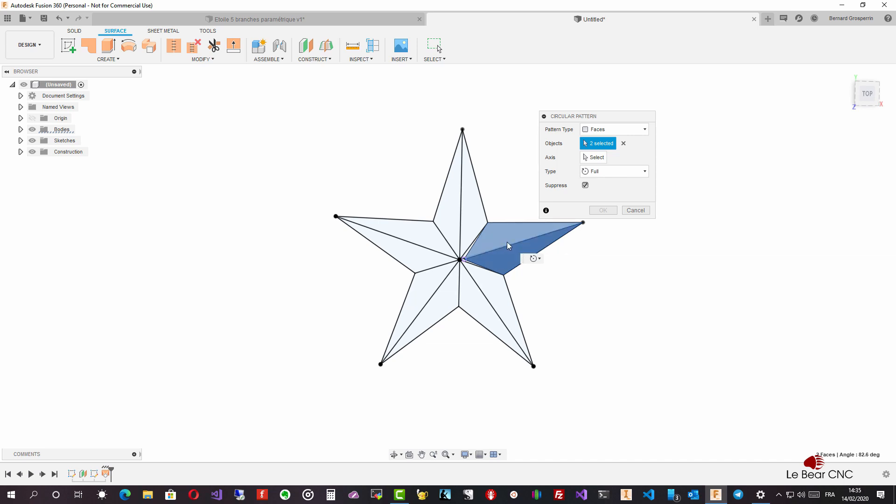
{"action": "middle_click_drag", "start_coordinate": [508, 246], "coordinate": [506, 259], "text": "shift"}
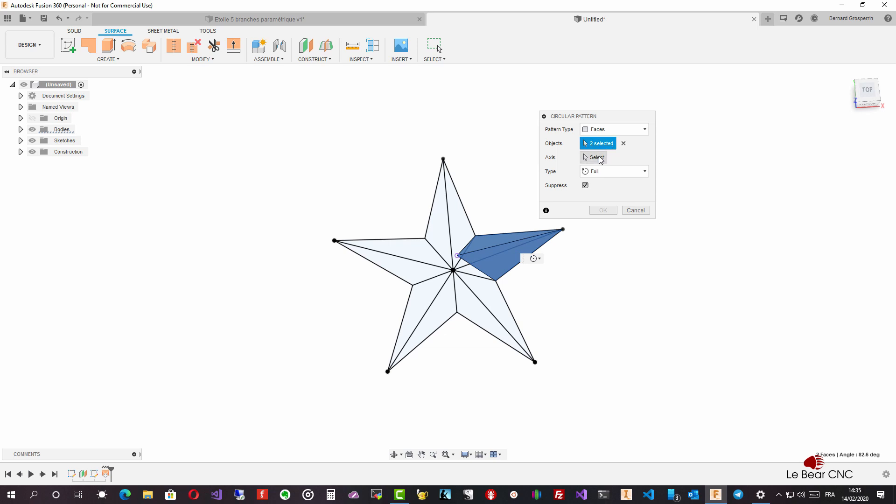
{"action": "left_click", "coordinate": [601, 159]}
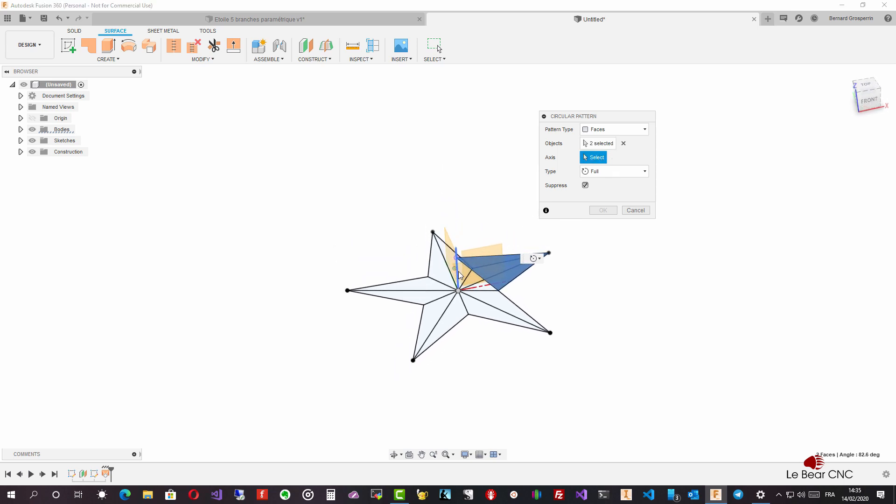
{"action": "left_click", "coordinate": [458, 273]}
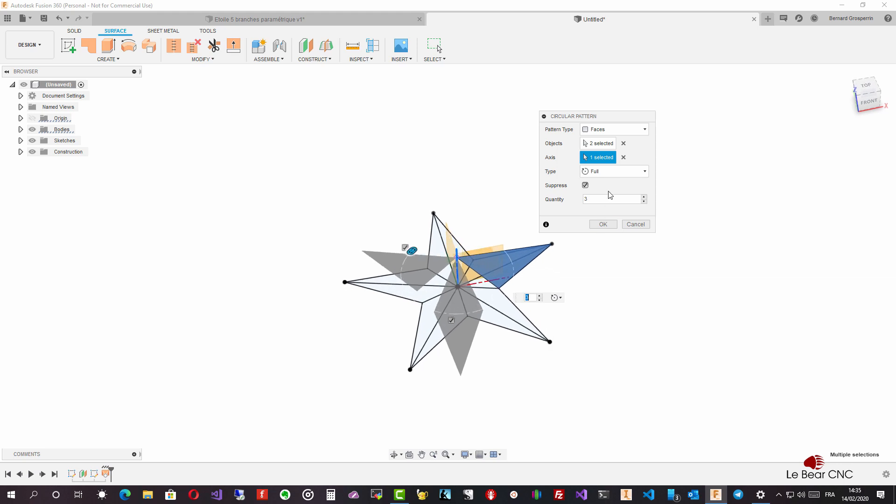
{"action": "double_click", "coordinate": [594, 202]}
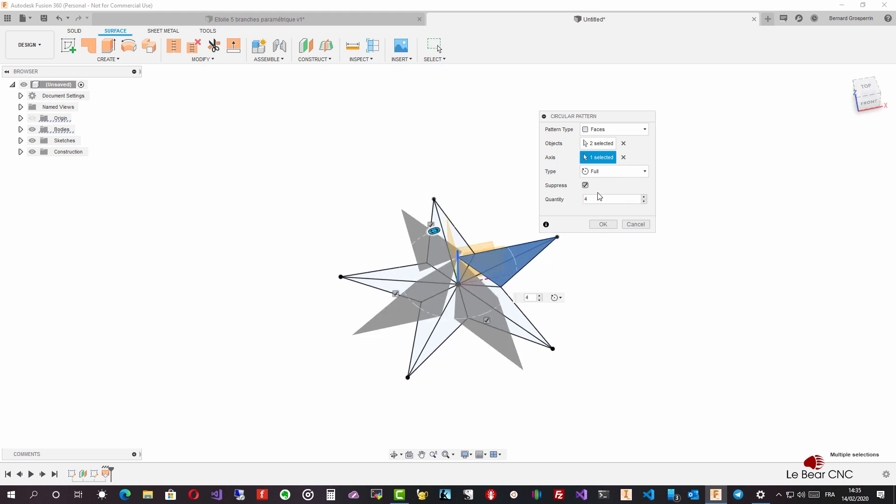
{"action": "double_click", "coordinate": [600, 198]}
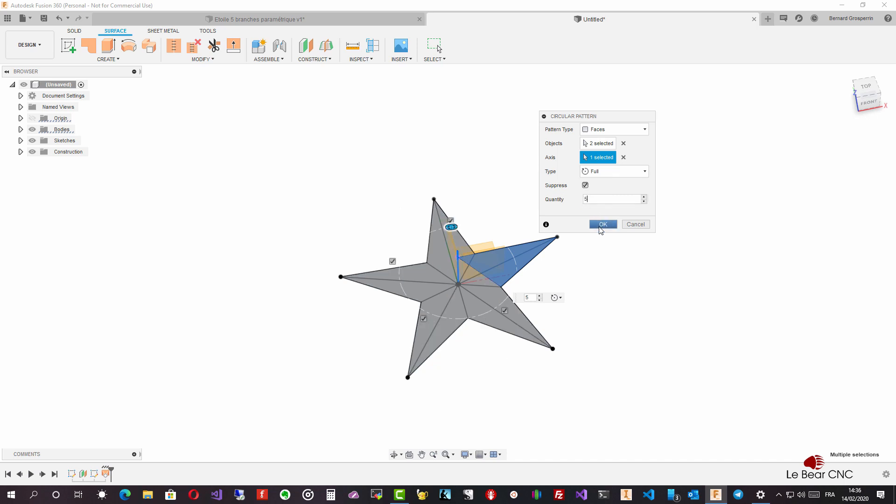
{"action": "left_click", "coordinate": [602, 224]}
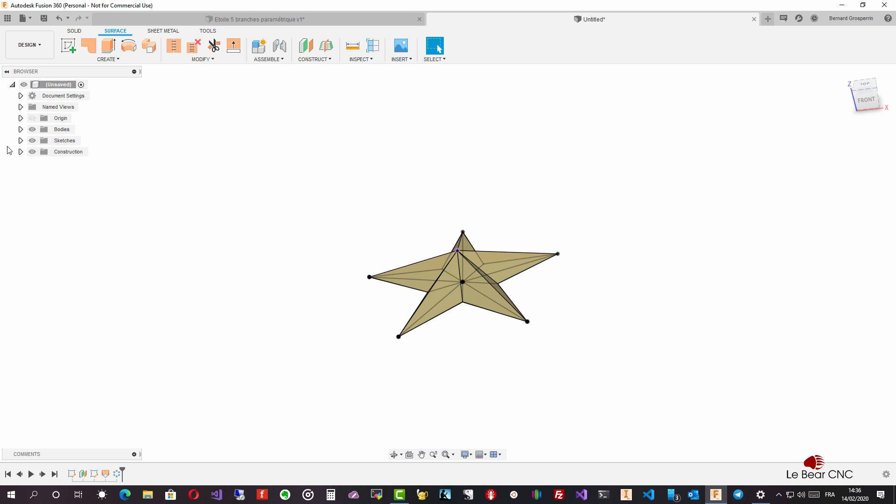
- Hide all sketches so that only the star's surfaces are displayed
{"action": "left_click", "coordinate": [33, 141]}
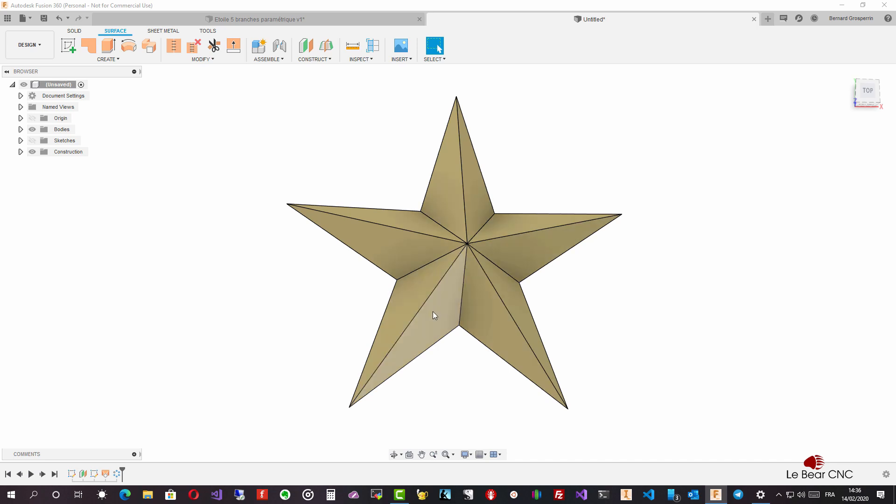
{"action": "middle_click_drag", "start_coordinate": [433, 311], "coordinate": [436, 313], "text": "shift"}
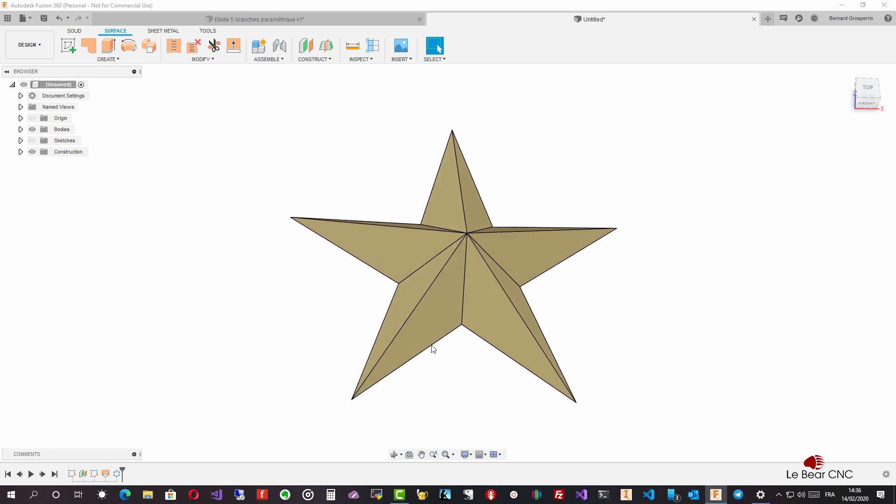
{"action": "middle_click_drag", "start_coordinate": [592, 312], "coordinate": [537, 111], "text": "shift"}
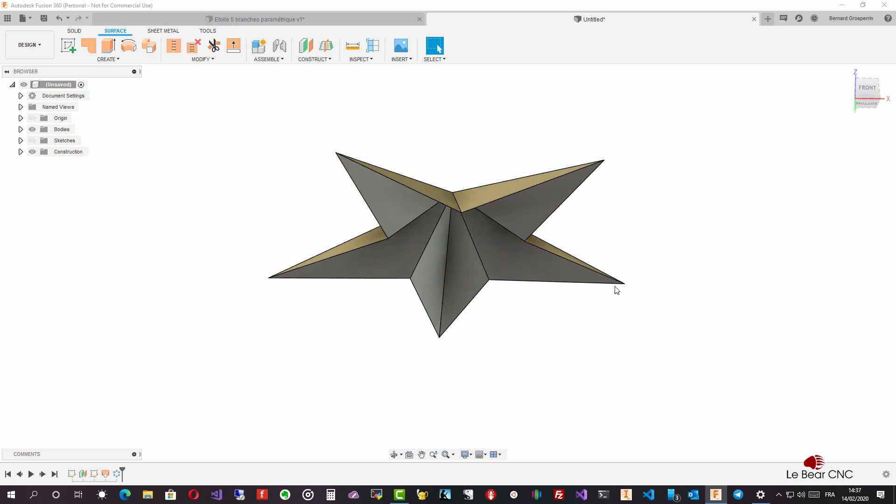
- Patch the star's open underside as a new surface body, using the outer outline edges of all five arms as the boundary
{"action": "left_click", "coordinate": [116, 62]}
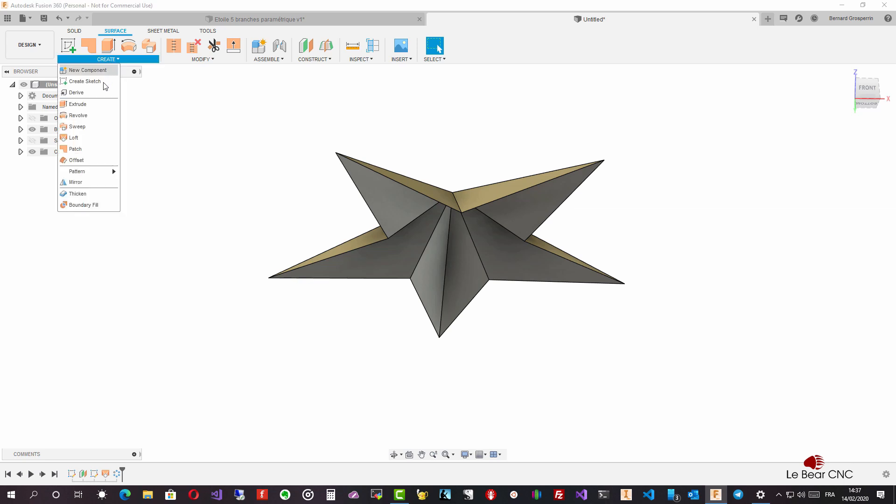
{"action": "left_click", "coordinate": [75, 149]}
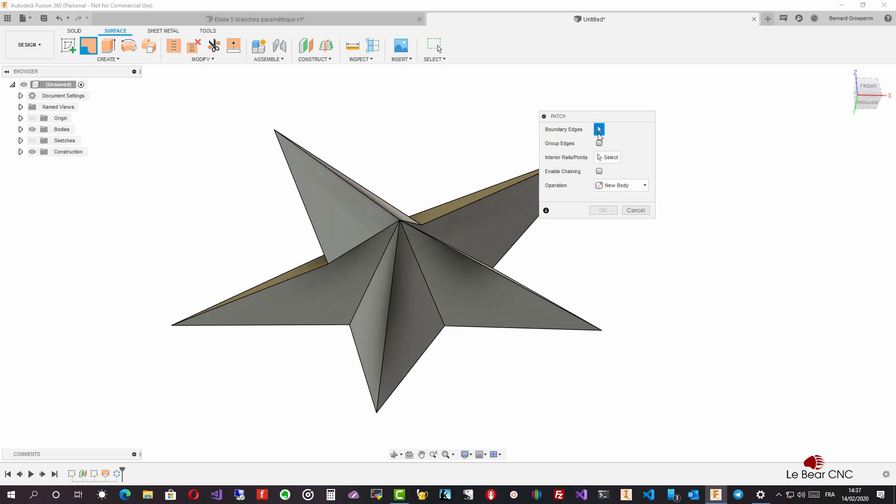
{"action": "left_click", "coordinate": [373, 196]}
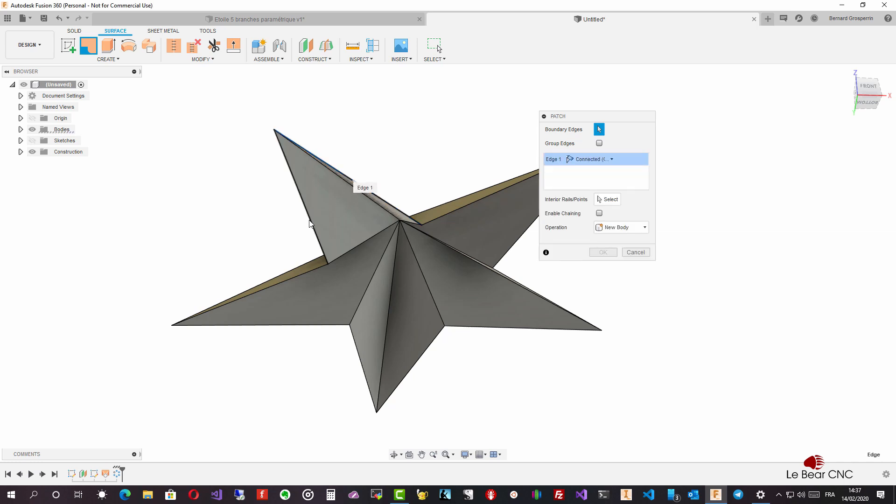
{"action": "left_click", "coordinate": [316, 224]}
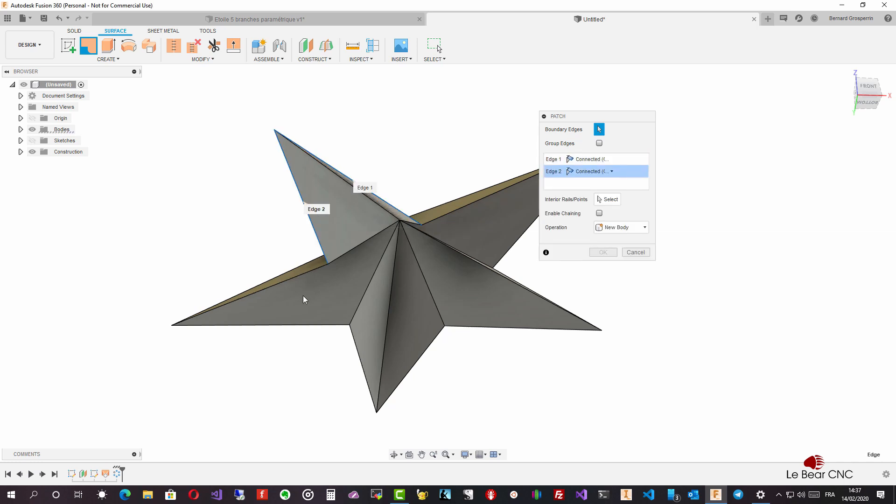
{"action": "left_click", "coordinate": [299, 282]}
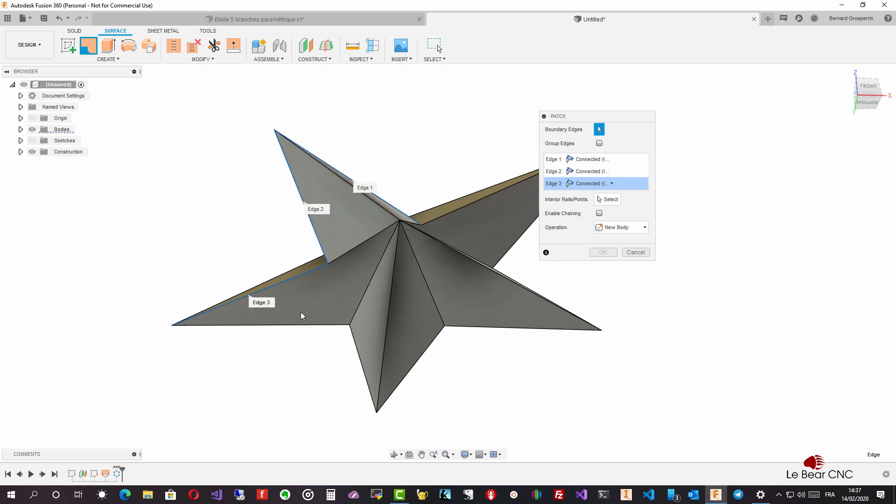
{"action": "left_click", "coordinate": [303, 326]}
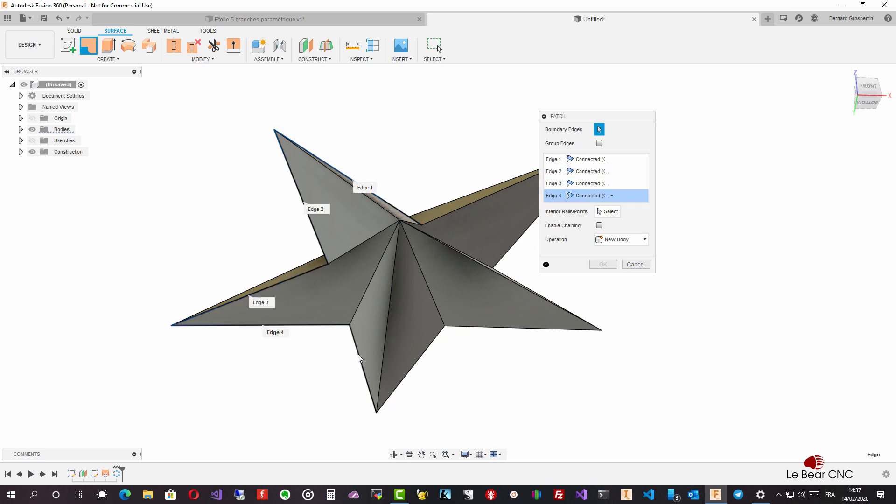
{"action": "left_click", "coordinate": [359, 359]}
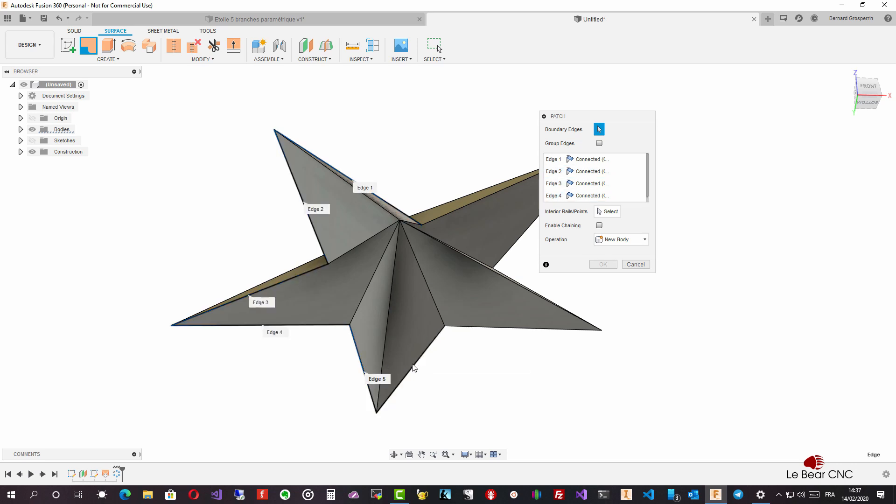
{"action": "left_click", "coordinate": [413, 368]}
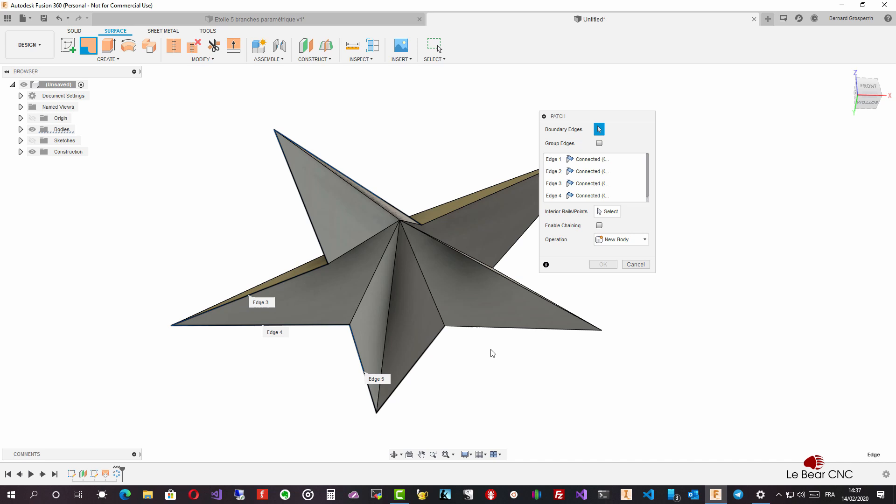
{"action": "left_click", "coordinate": [479, 328]}
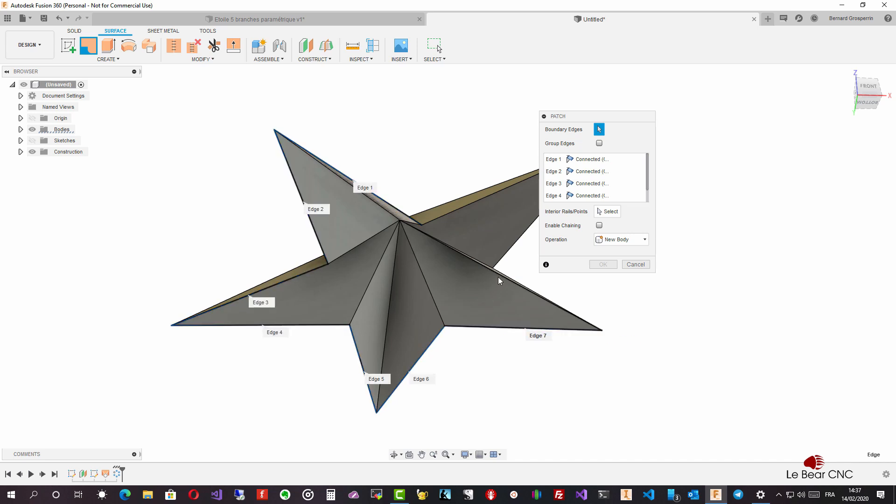
{"action": "left_click", "coordinate": [500, 276]}
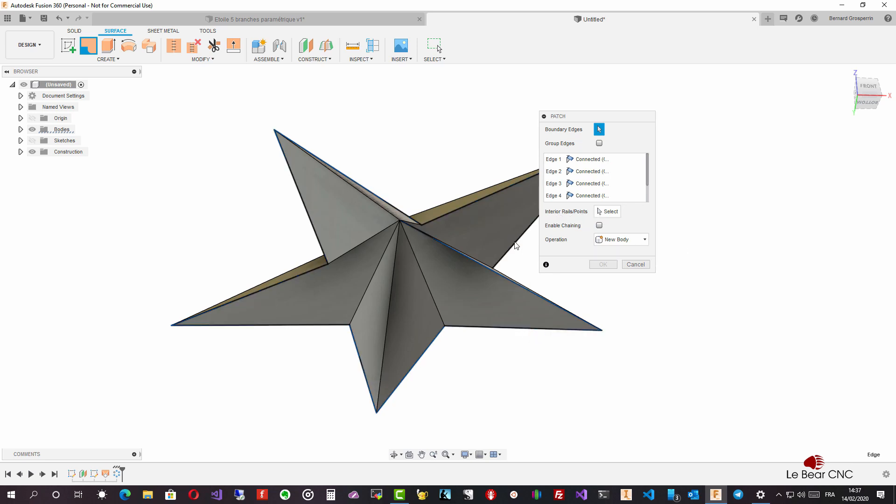
{"action": "scroll", "coordinate": [389, 401], "scroll_direction": "down", "scroll_amount": 2}
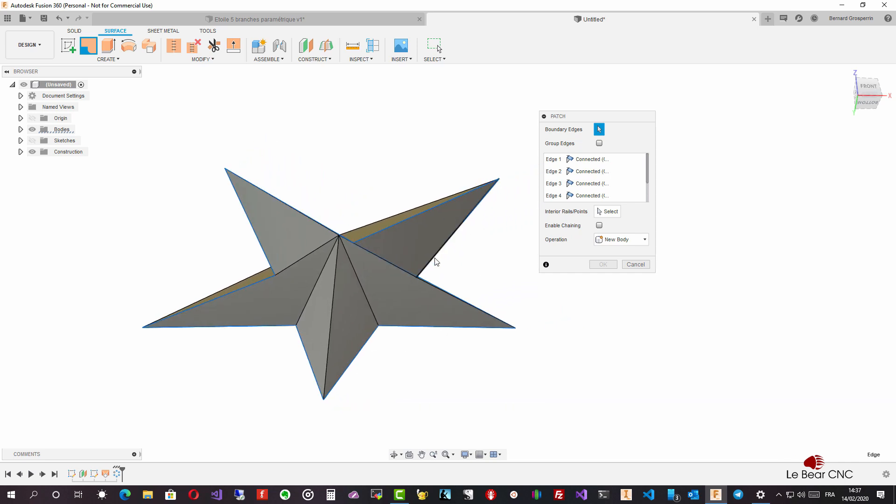
{"action": "middle_click_drag", "start_coordinate": [399, 279], "coordinate": [399, 282], "text": "shift"}
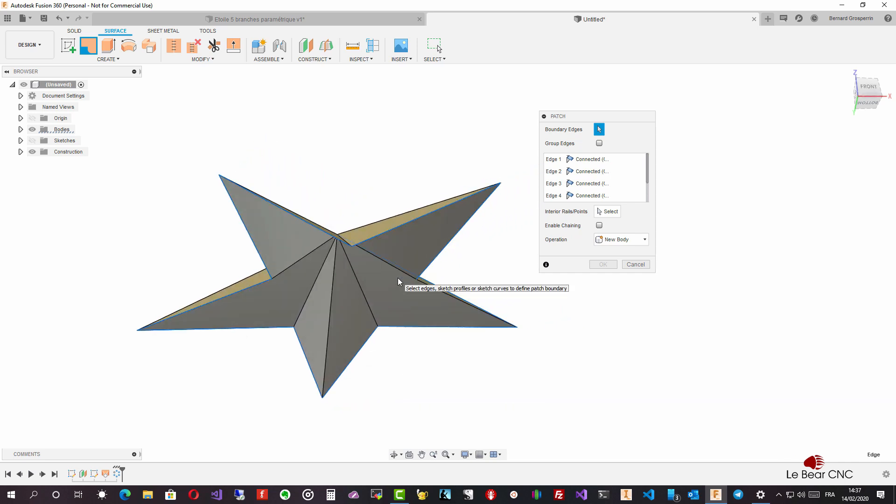
{"action": "middle_click_drag", "start_coordinate": [601, 257], "coordinate": [613, 227], "text": "shift"}
{"action": "left_click", "coordinate": [425, 309]}
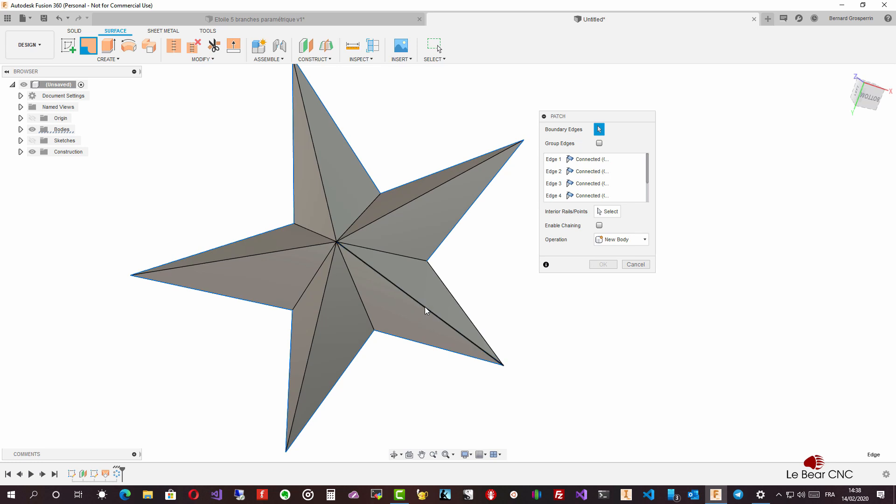
{"action": "left_click", "coordinate": [457, 305]}
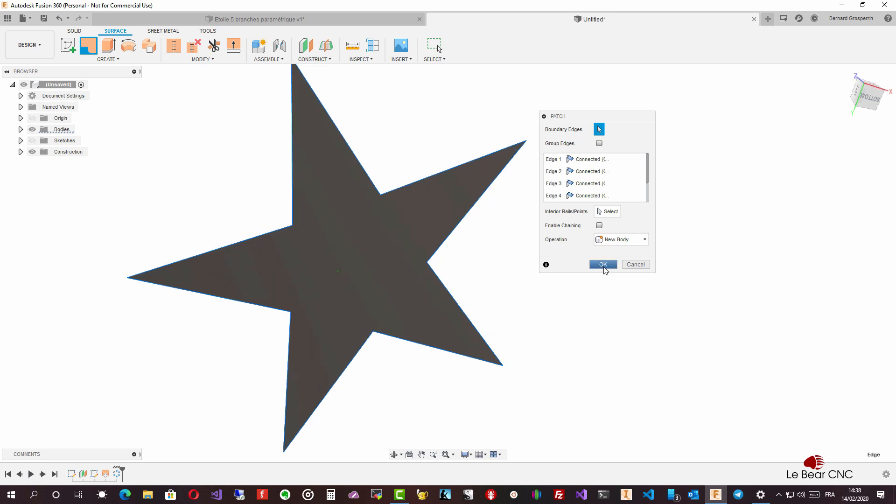
{"action": "left_click", "coordinate": [602, 264]}
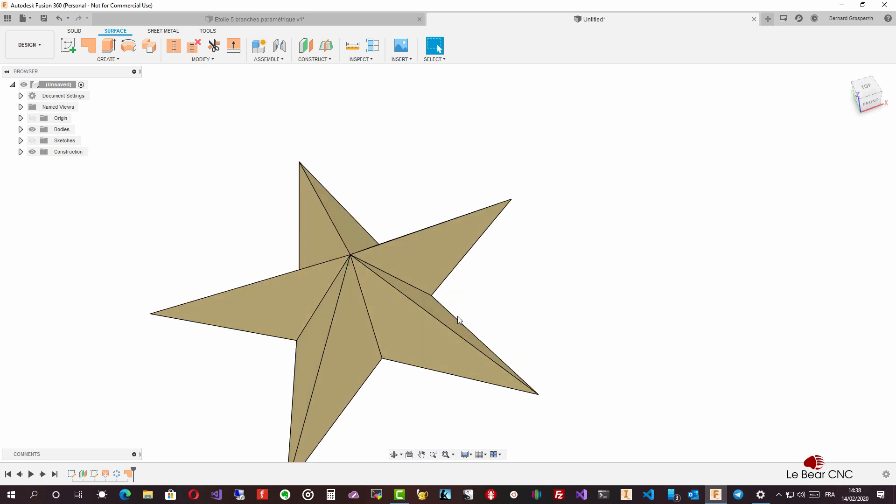
- Examine the star's interior with a section analysis on the XZ plane at 0.00 mm, and hide the analysis after viewing it
{"action": "middle_click_drag", "start_coordinate": [458, 315], "coordinate": [379, 209], "text": "shift"}
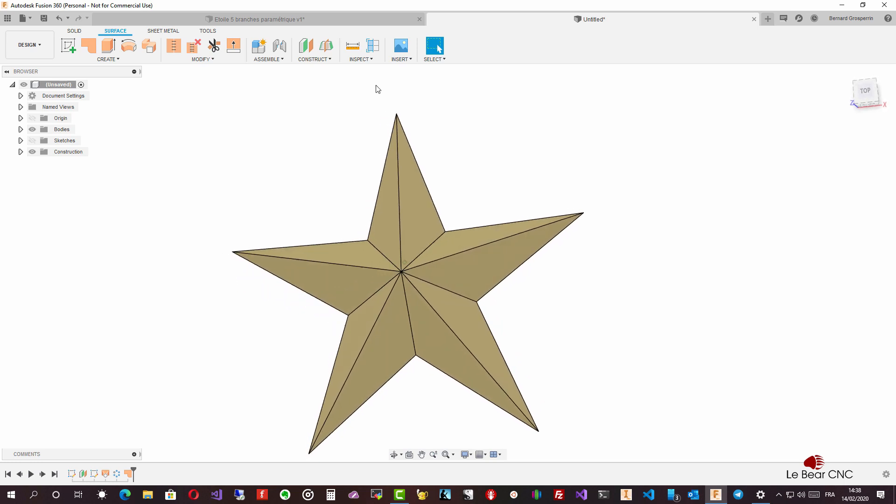
{"action": "left_click", "coordinate": [367, 61]}
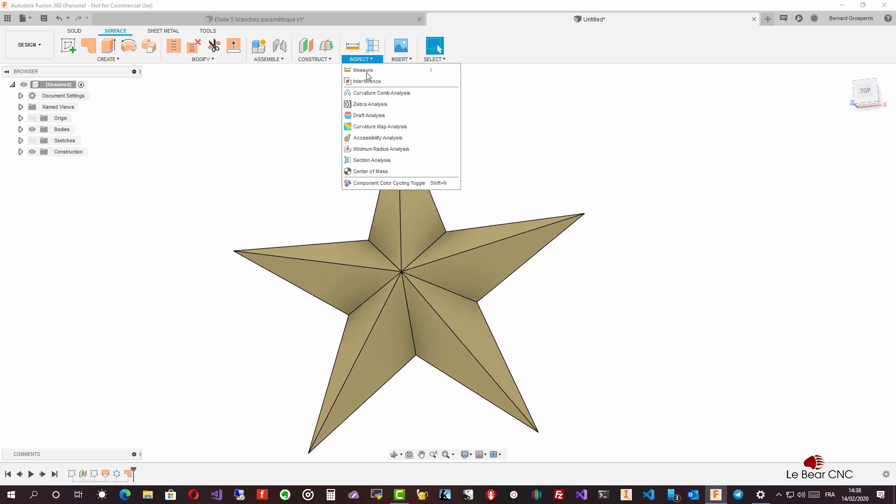
{"action": "left_click", "coordinate": [377, 161]}
{"action": "middle_click_drag", "start_coordinate": [376, 166], "coordinate": [513, 299], "text": "shift"}
{"action": "left_click", "coordinate": [453, 265]}
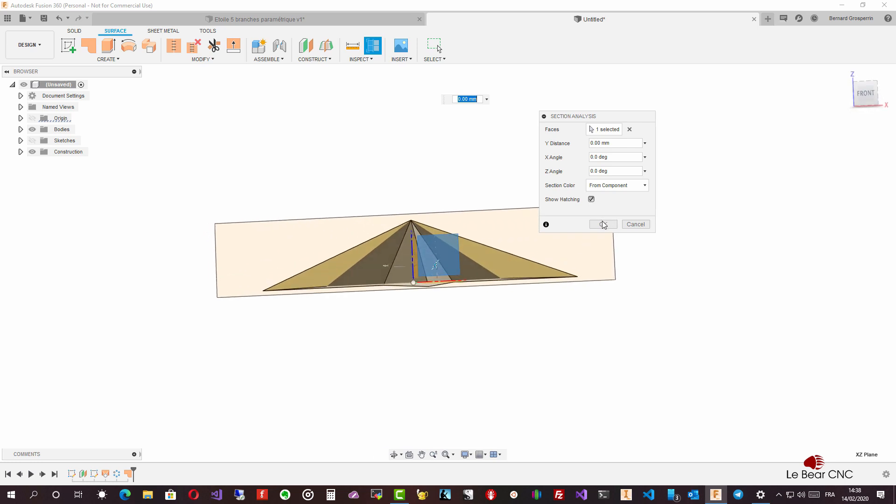
{"action": "left_click", "coordinate": [604, 224]}
{"action": "middle_click_drag", "start_coordinate": [600, 224], "coordinate": [552, 145], "text": "shift"}
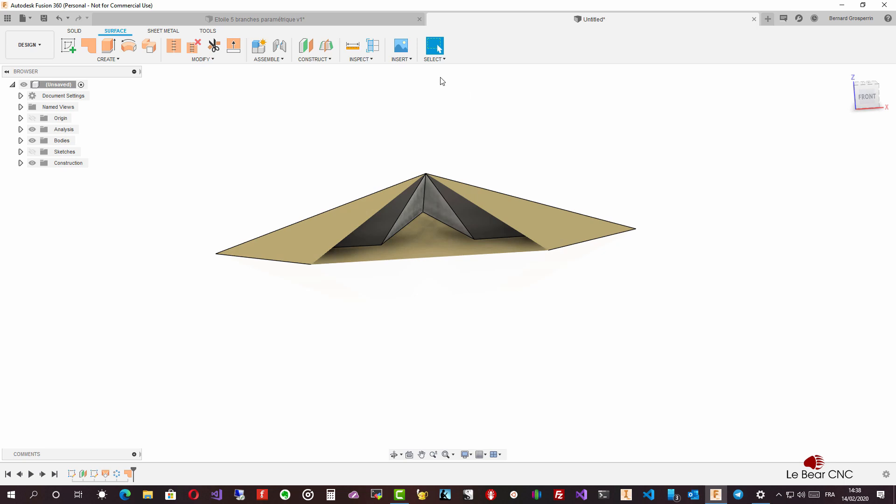
{"action": "left_click", "coordinate": [33, 129]}
{"action": "middle_click_drag", "start_coordinate": [286, 112], "coordinate": [286, 111], "text": "shift"}
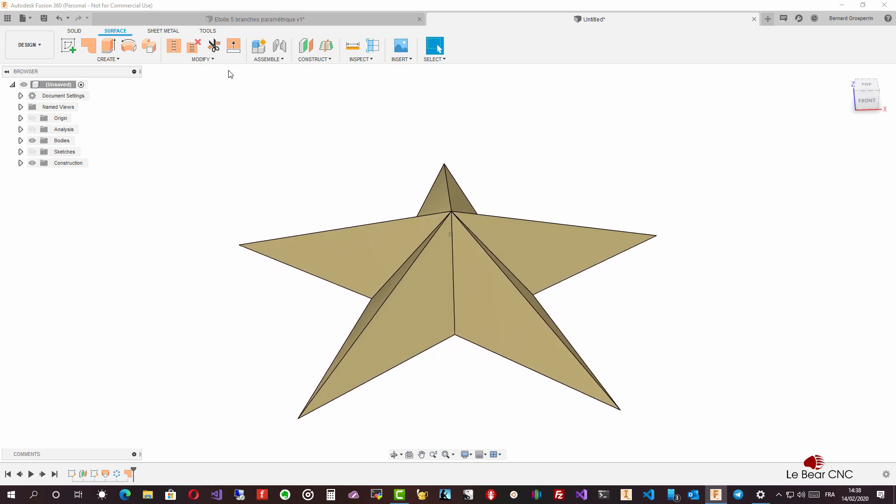
- Create a solid body with Boundary Fill, using the five arm surfaces and the underside patch as tools and their enclosed cell
{"action": "left_click", "coordinate": [119, 58]}
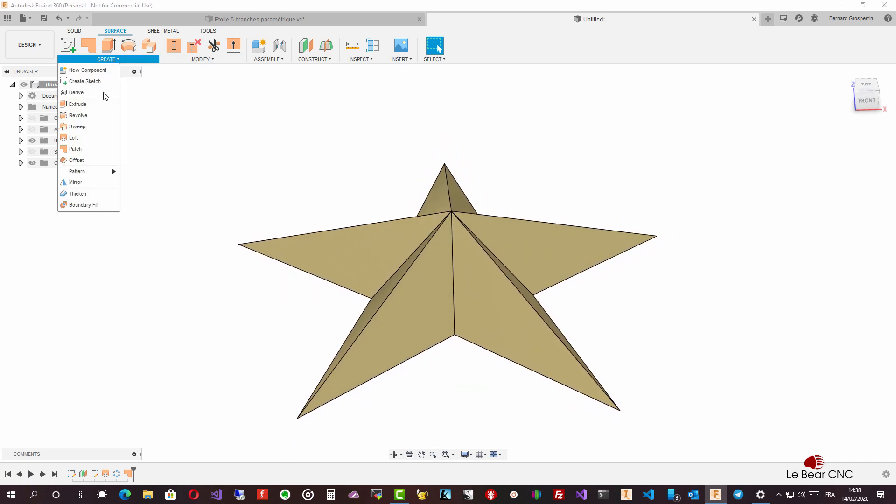
{"action": "left_click", "coordinate": [83, 205]}
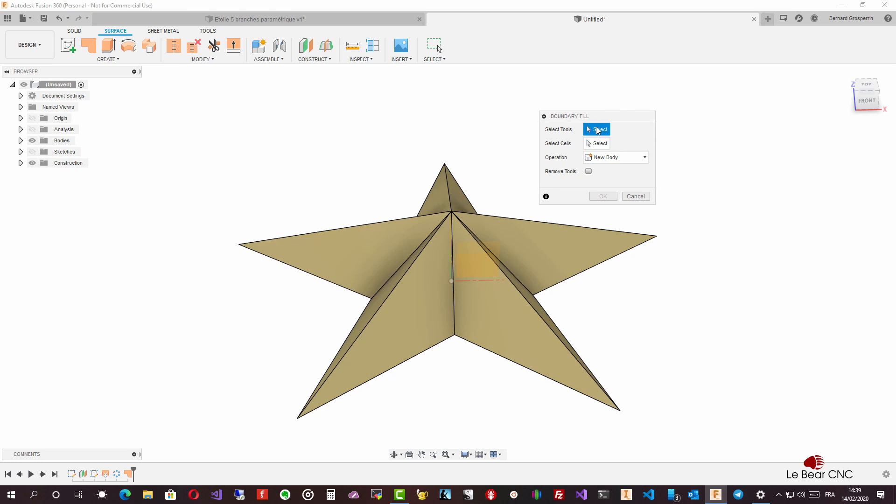
{"action": "left_click", "coordinate": [551, 243]}
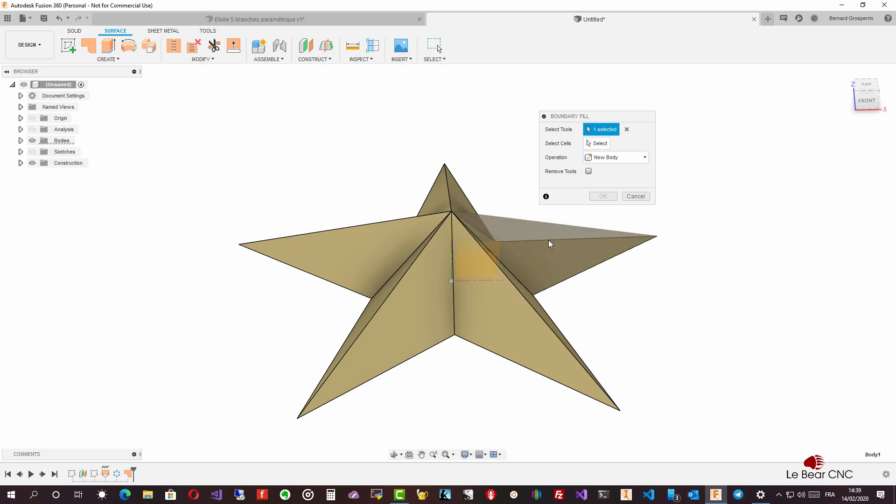
{"action": "left_click", "coordinate": [525, 326]}
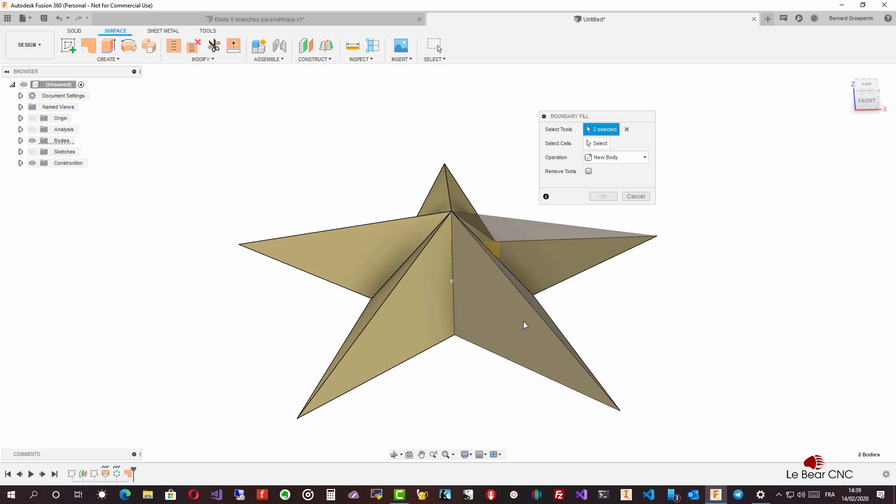
{"action": "left_click", "coordinate": [420, 334]}
{"action": "left_click", "coordinate": [378, 270]}
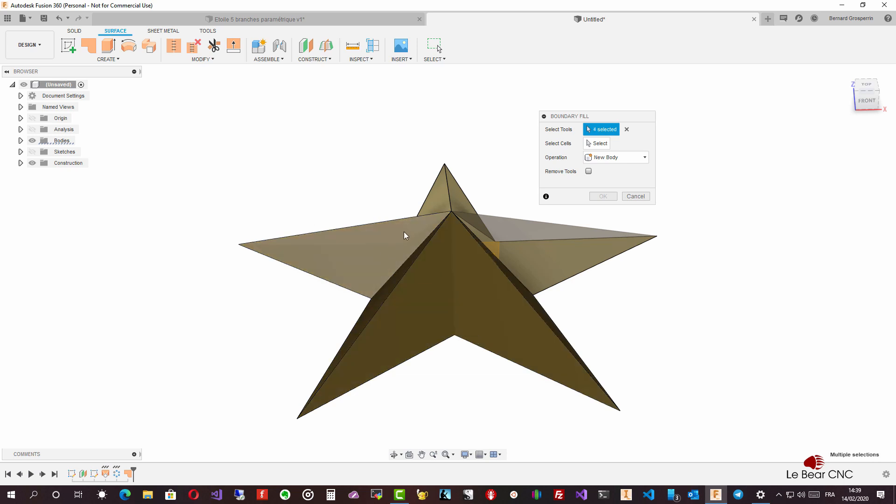
{"action": "left_click", "coordinate": [439, 200]}
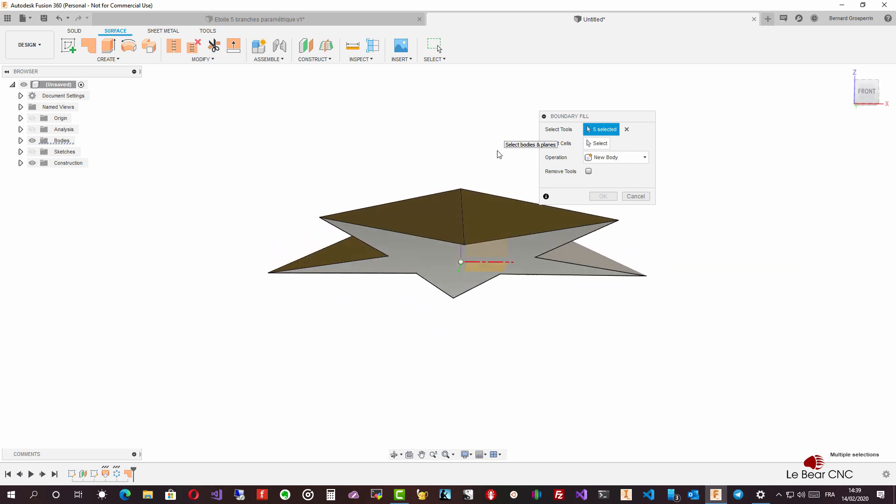
{"action": "left_click", "coordinate": [504, 255]}
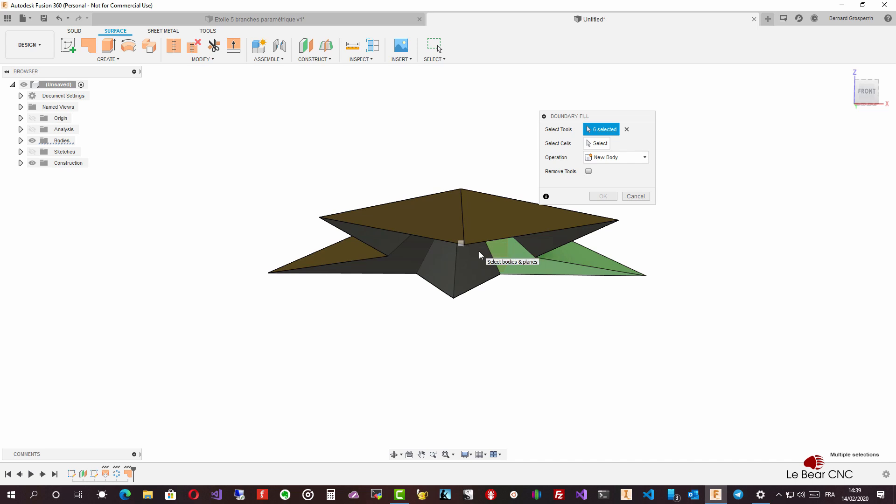
{"action": "left_click", "coordinate": [599, 143]}
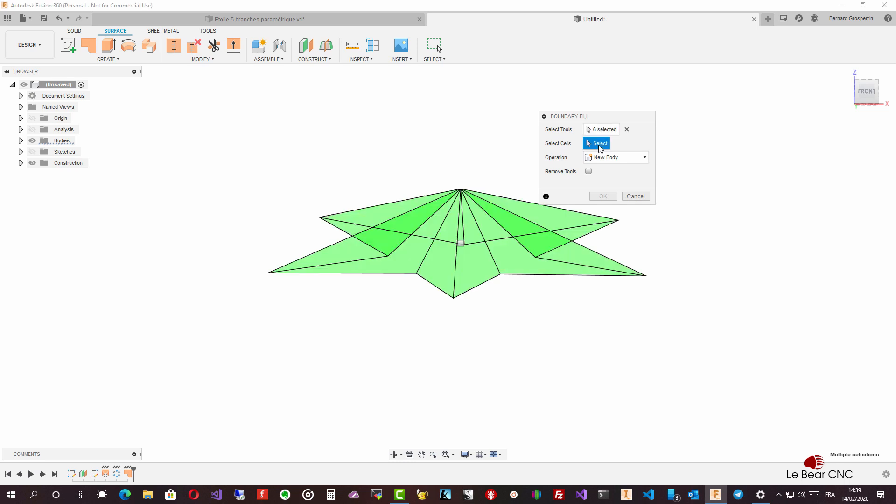
{"action": "left_click", "coordinate": [461, 243]}
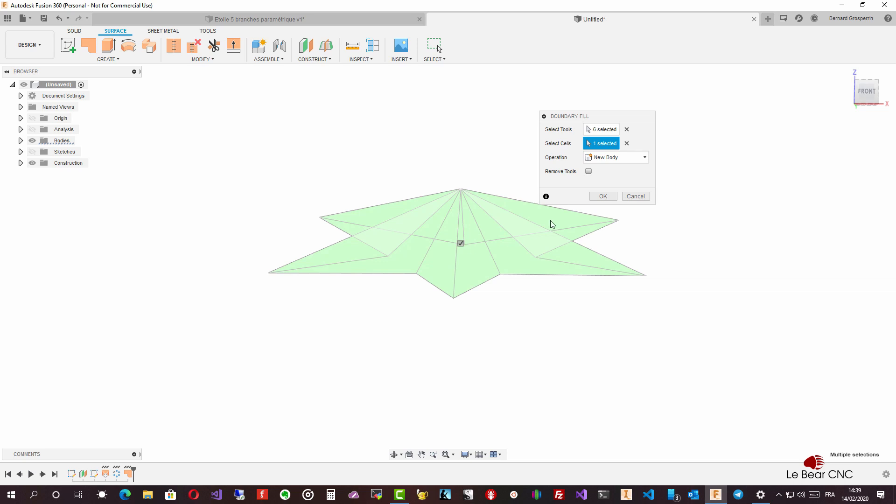
{"action": "left_click", "coordinate": [609, 197]}
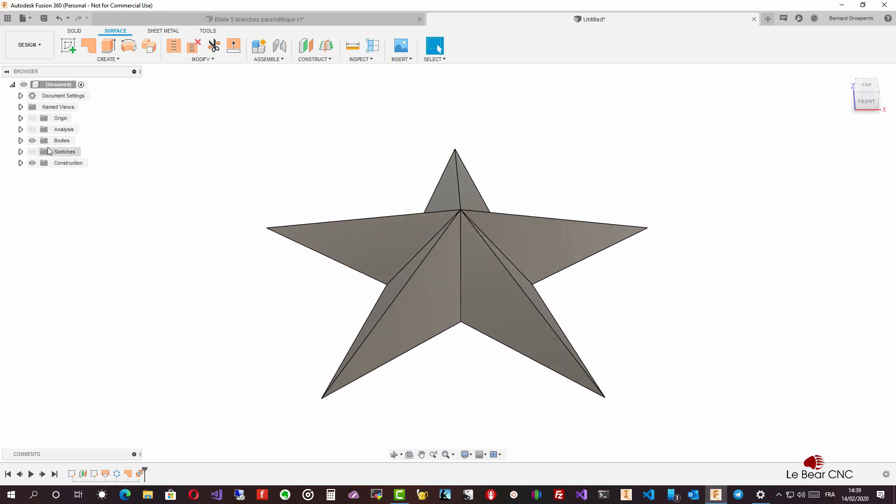
- Hide the six surface bodies, Body1 to Body6, leaving only the solid star Body7 displayed
{"action": "left_click", "coordinate": [20, 141]}
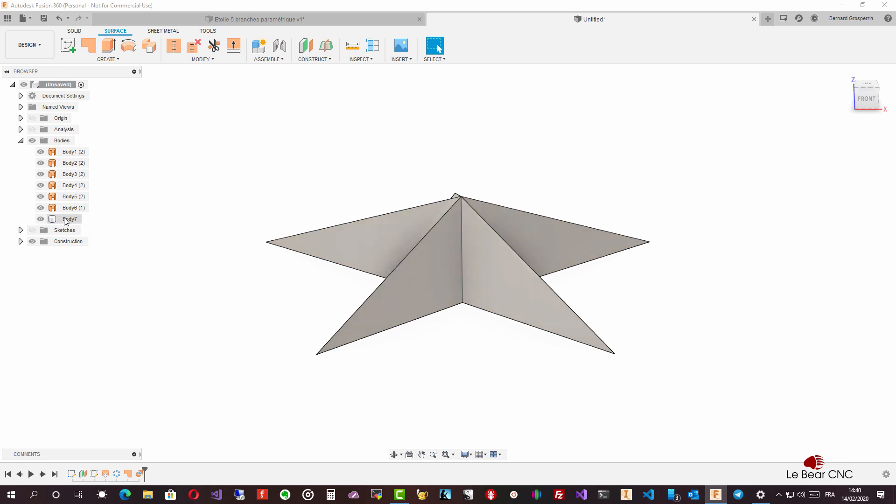
{"action": "left_click", "coordinate": [41, 207]}
{"action": "left_click", "coordinate": [41, 196]}
{"action": "left_click", "coordinate": [40, 185]}
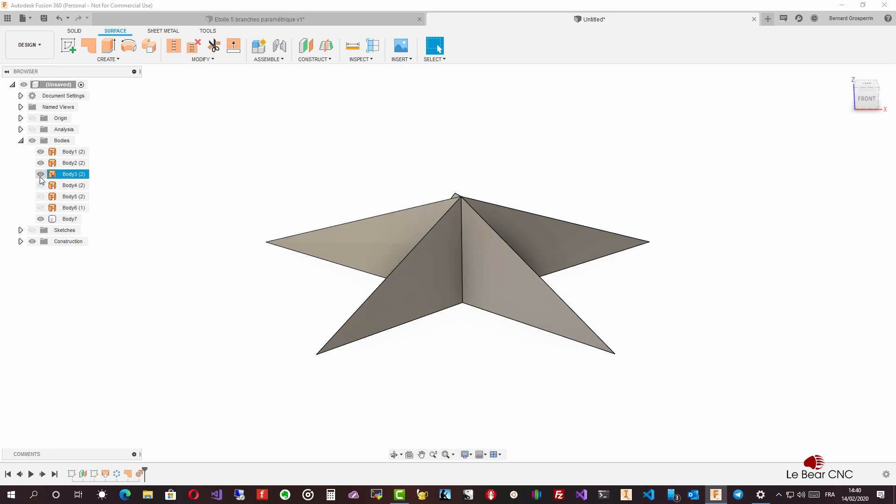
{"action": "left_click", "coordinate": [41, 174]}
{"action": "left_click", "coordinate": [41, 163]}
{"action": "left_click", "coordinate": [40, 151]}
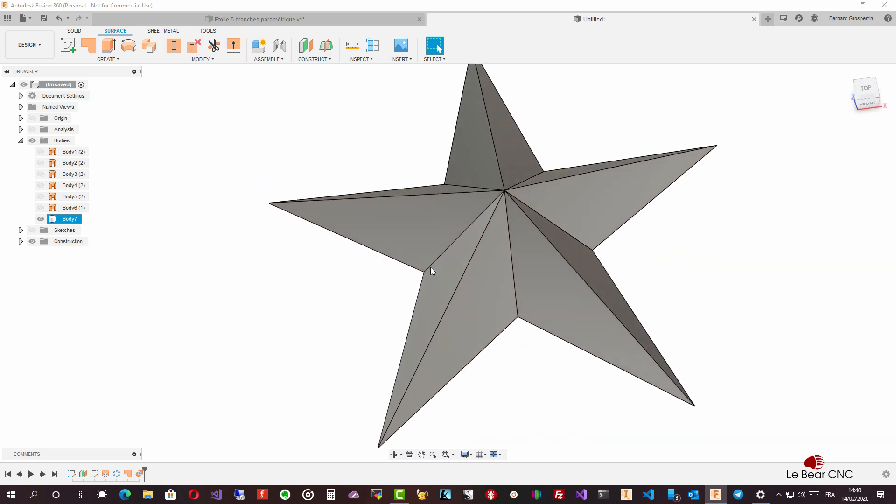
- Examine the solid star's interior with the existing section analysis, and hide the analysis after viewing it
{"action": "left_click", "coordinate": [32, 130]}
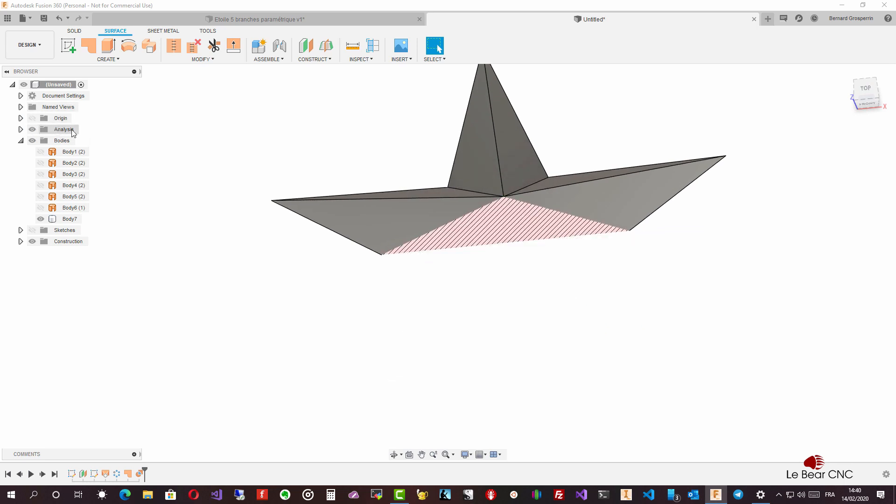
{"action": "middle_click_drag", "start_coordinate": [496, 264], "coordinate": [467, 237], "text": "shift"}
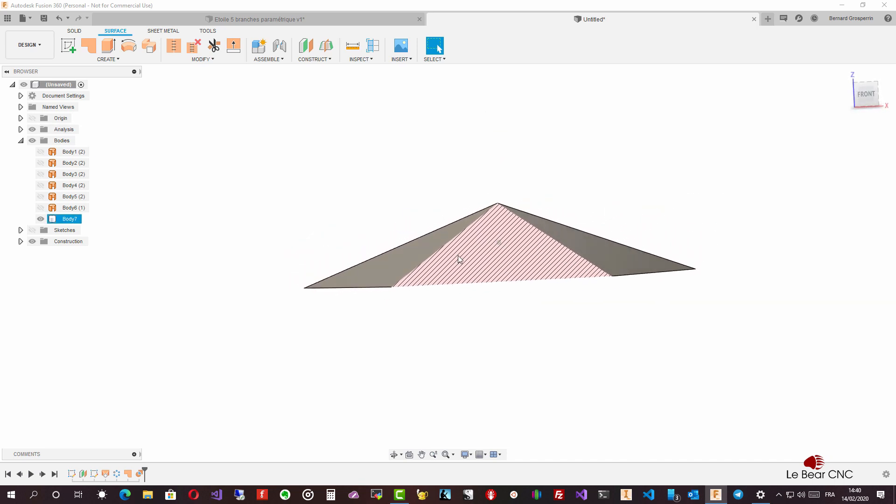
{"action": "middle_click_drag", "start_coordinate": [502, 198], "coordinate": [513, 161], "text": "shift"}
{"action": "left_click", "coordinate": [190, 169]}
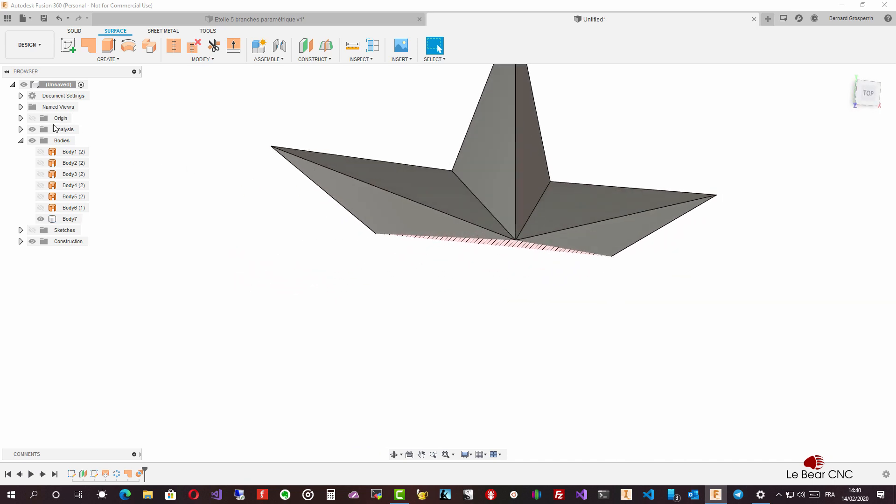
{"action": "left_click", "coordinate": [31, 129]}
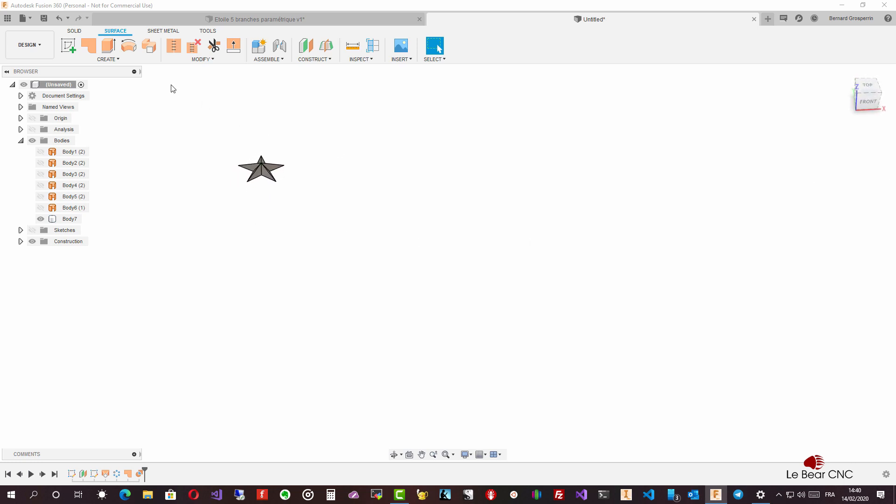
- Set up a rectangular pattern of the solid star body, with pattern type Bodies, along the X axis with a quantity of 25
{"action": "left_click", "coordinate": [74, 30]}
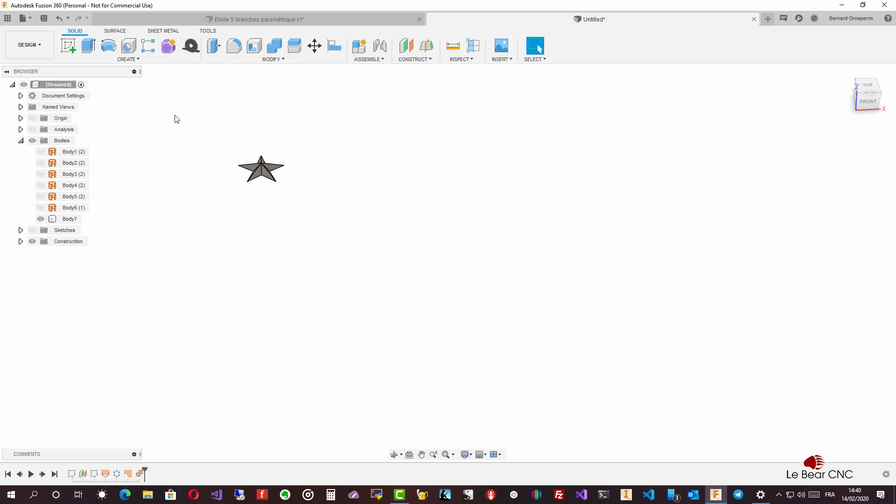
{"action": "left_click", "coordinate": [251, 166]}
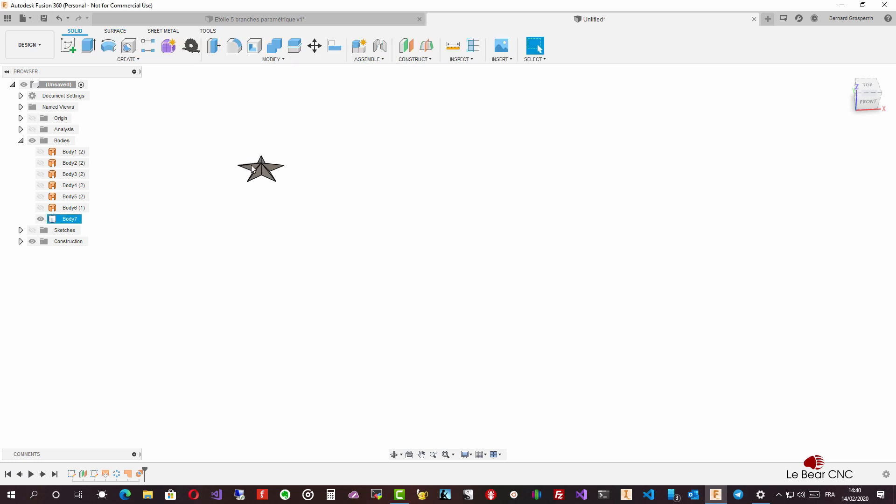
{"action": "left_click", "coordinate": [129, 60]}
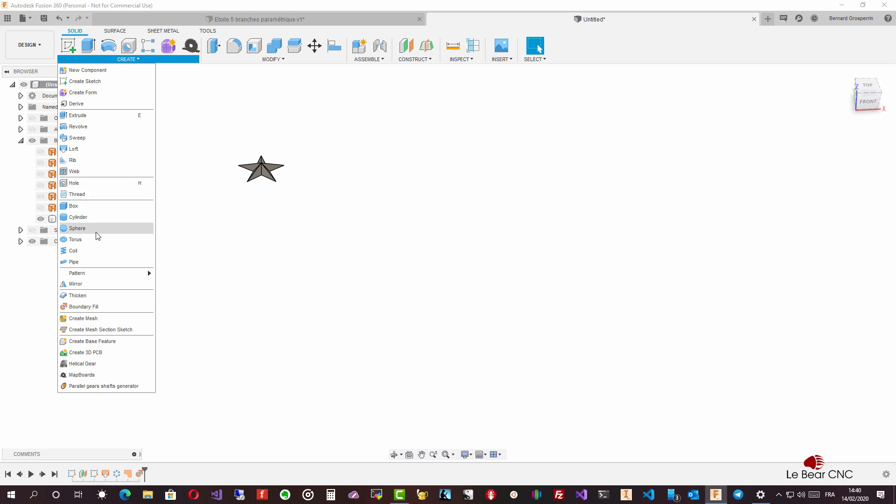
{"action": "mouse_move", "coordinate": [92, 274]}
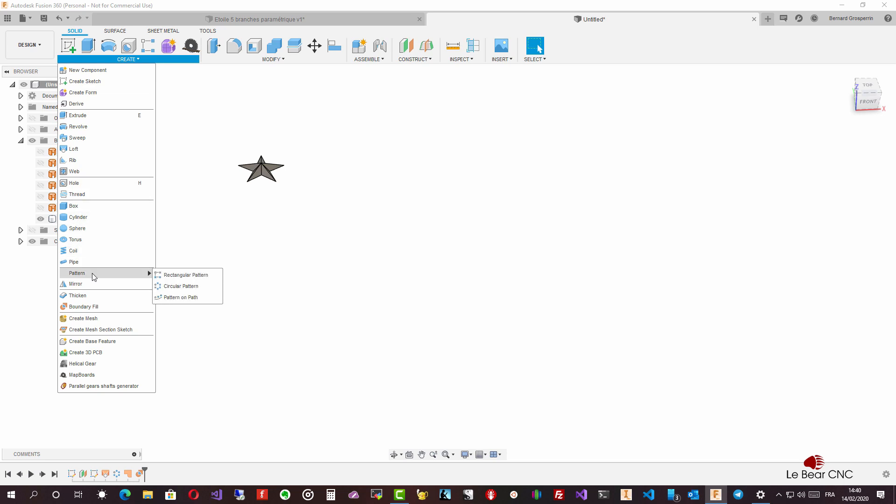
{"action": "left_click", "coordinate": [171, 275]}
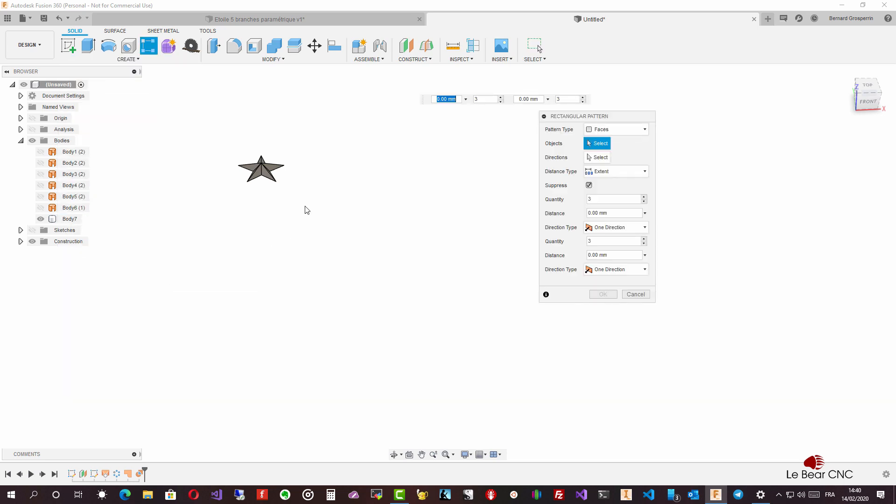
{"action": "left_click", "coordinate": [646, 129]}
{"action": "left_click", "coordinate": [608, 152]}
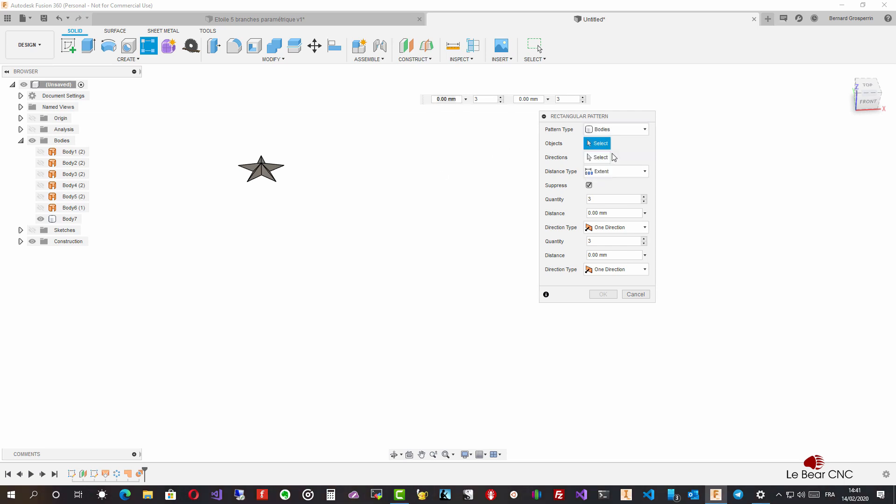
{"action": "left_click", "coordinate": [59, 221]}
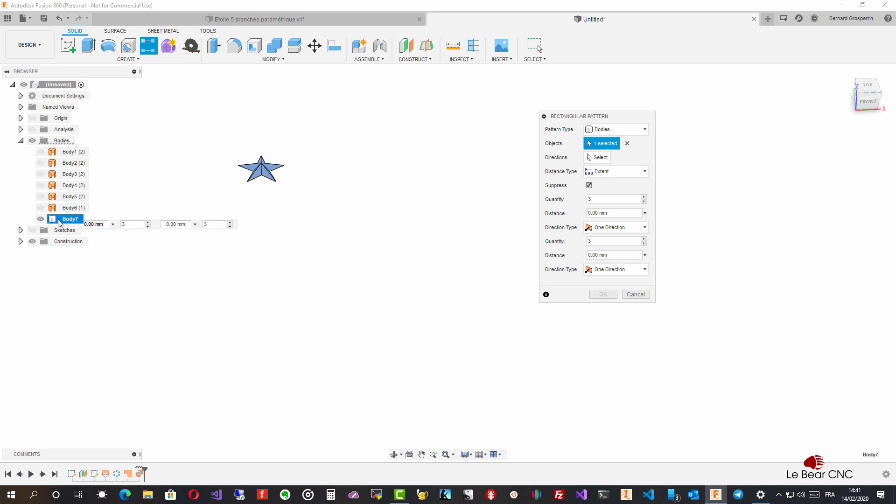
{"action": "left_click", "coordinate": [598, 161]}
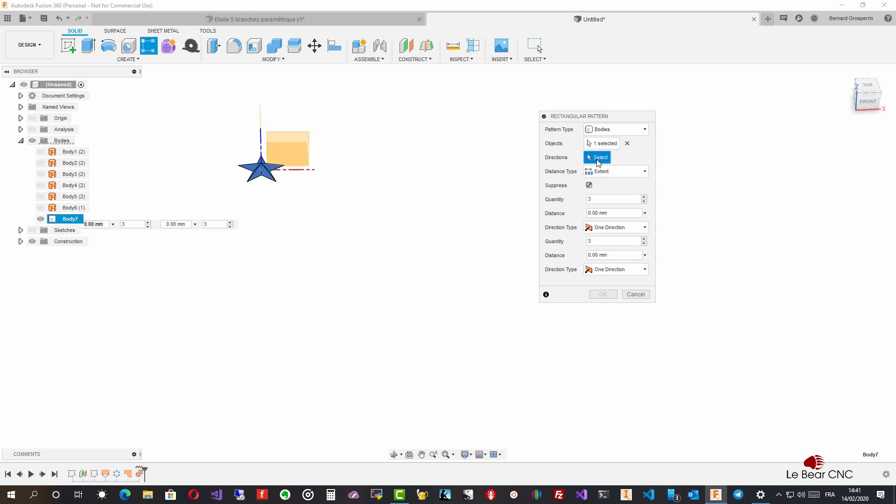
{"action": "left_click", "coordinate": [311, 171]}
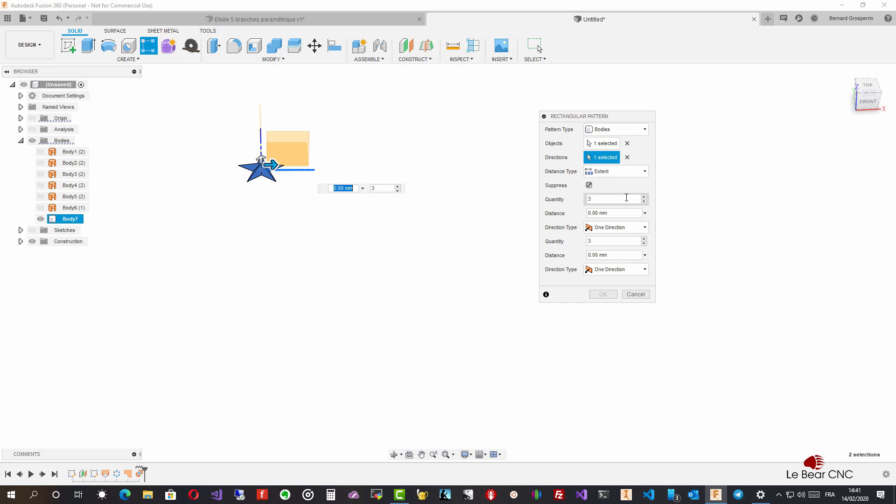
{"action": "left_click", "coordinate": [616, 199]}
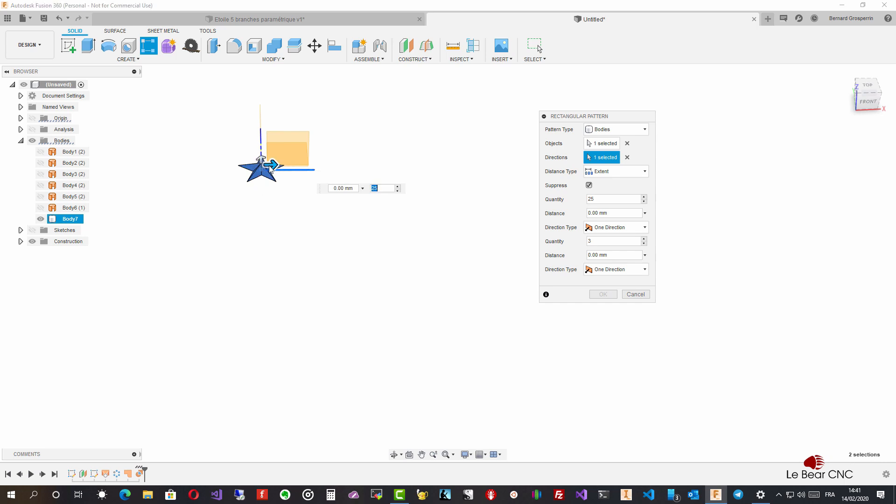
- Set the pattern's second direction to a distance of -350 mm with a quantity of 5
{"action": "left_click", "coordinate": [264, 161]}
{"action": "left_click_drag", "start_coordinate": [265, 161], "coordinate": [261, 197]}
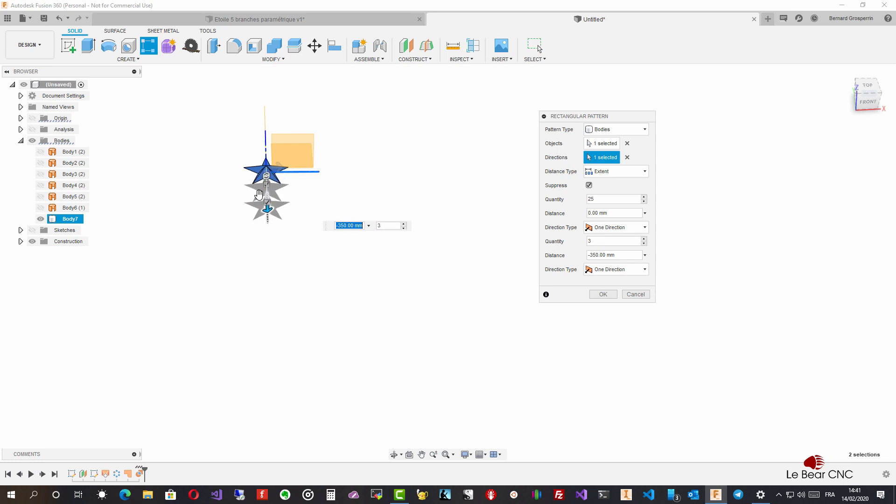
{"action": "key", "text": "Tab"}
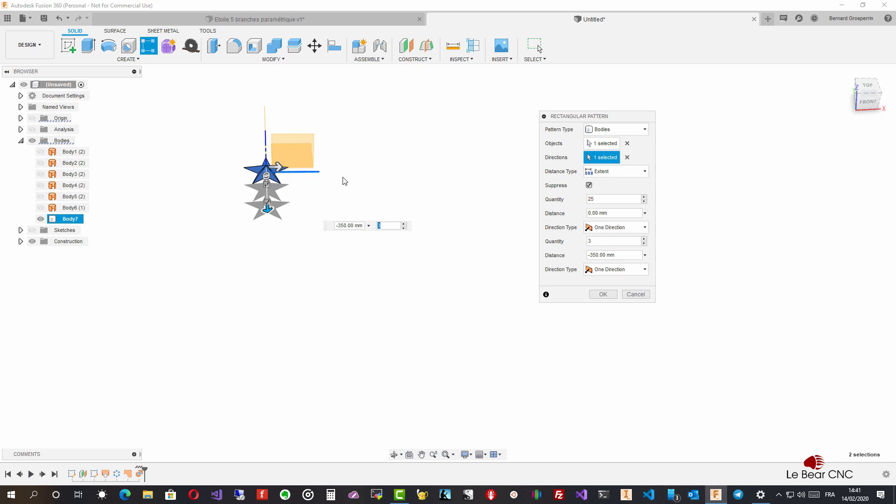
- Extend the pattern's distance along the X axis to 4800 mm, moving the pattern dialog clear of the star rows
{"action": "left_click", "coordinate": [288, 168]}
{"action": "left_click_drag", "start_coordinate": [288, 168], "coordinate": [377, 166]}
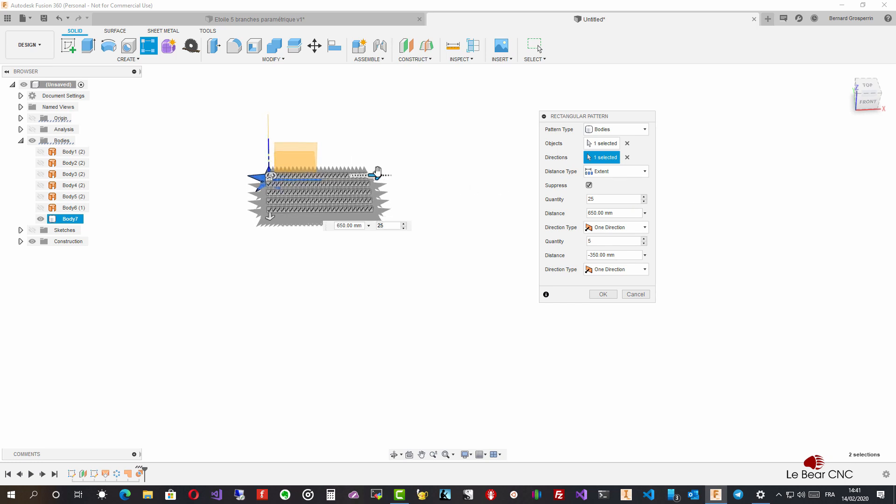
{"action": "left_click_drag", "start_coordinate": [471, 176], "coordinate": [471, 176]}
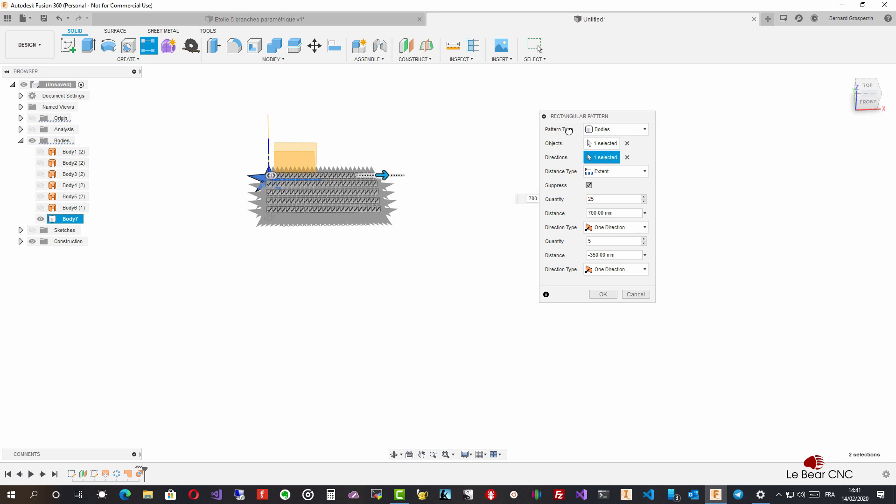
{"action": "left_click_drag", "start_coordinate": [586, 119], "coordinate": [710, 129]}
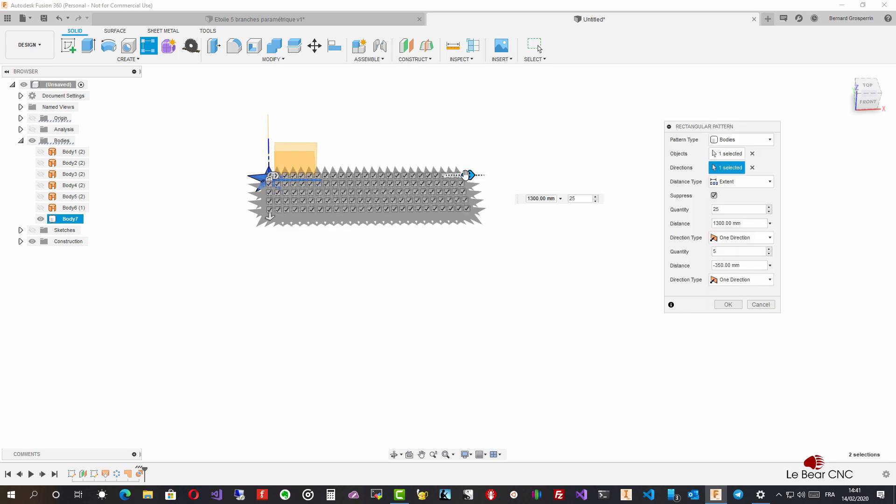
{"action": "left_click_drag", "start_coordinate": [694, 178], "coordinate": [835, 176]}
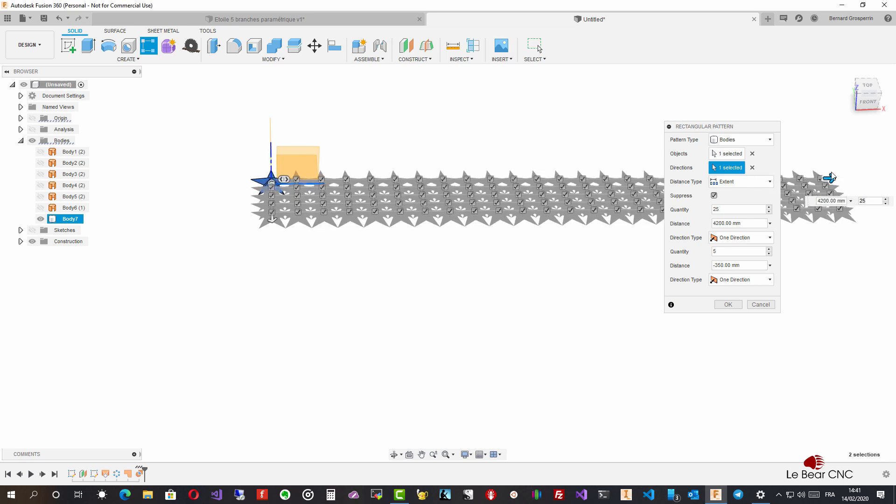
{"action": "left_click_drag", "start_coordinate": [700, 127], "coordinate": [123, 261]}
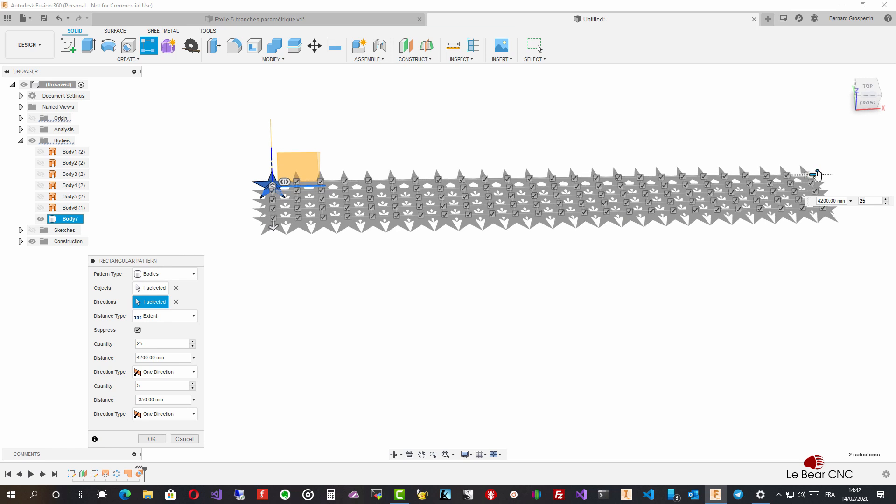
{"action": "left_click_drag", "start_coordinate": [818, 177], "coordinate": [889, 178]}
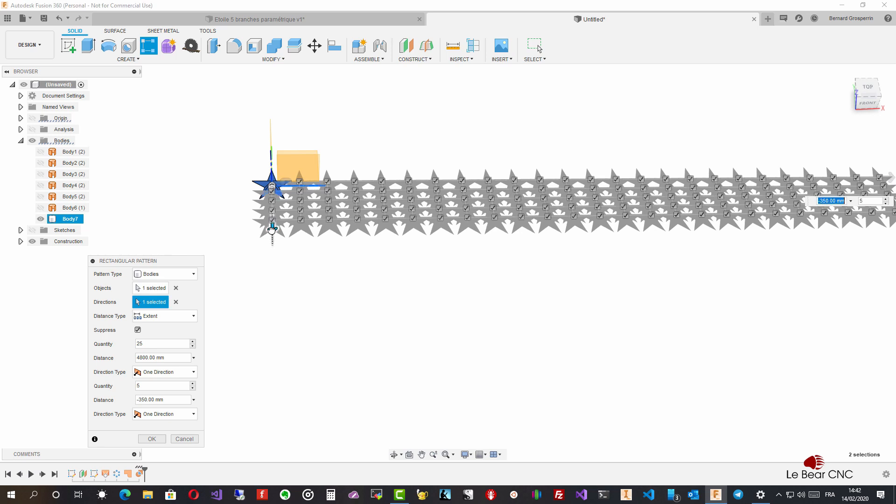
- Set the distance of the rectangular pattern's second direction to -1200 mm to space the five star rows apart
{"action": "left_click", "coordinate": [272, 229]}
{"action": "left_click_drag", "start_coordinate": [273, 229], "coordinate": [273, 329]}
{"action": "scroll", "coordinate": [301, 354], "scroll_direction": "down", "scroll_amount": 1}
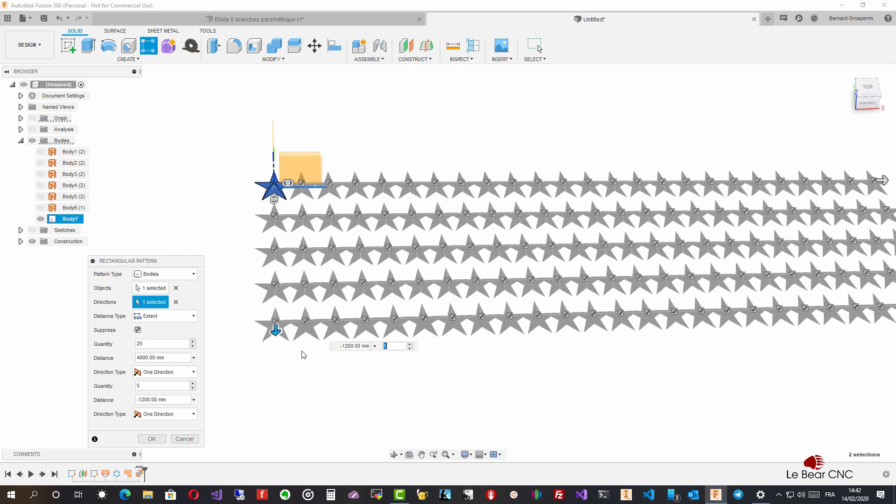
- Extend the pattern's distance along the X axis to 7300 mm and create the rectangular pattern of stars
{"action": "scroll", "coordinate": [299, 353], "scroll_direction": "down", "scroll_amount": 1}
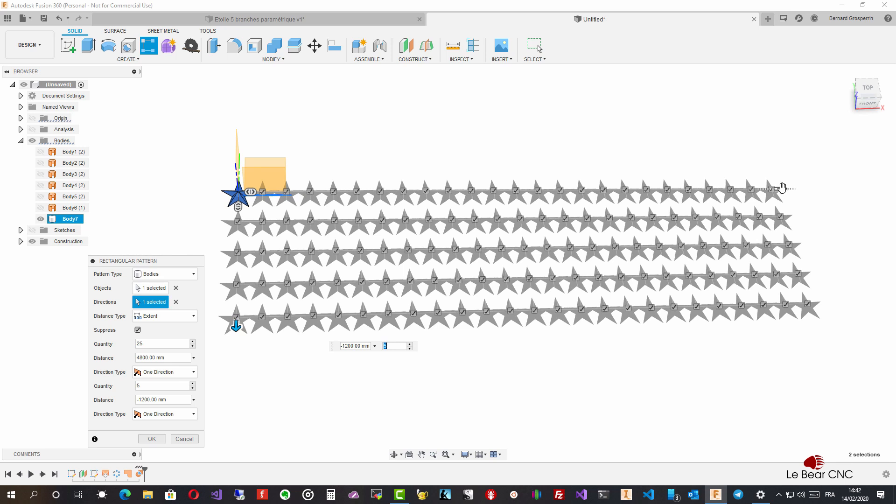
{"action": "left_click", "coordinate": [780, 189]}
{"action": "left_click_drag", "start_coordinate": [859, 188], "coordinate": [895, 181]}
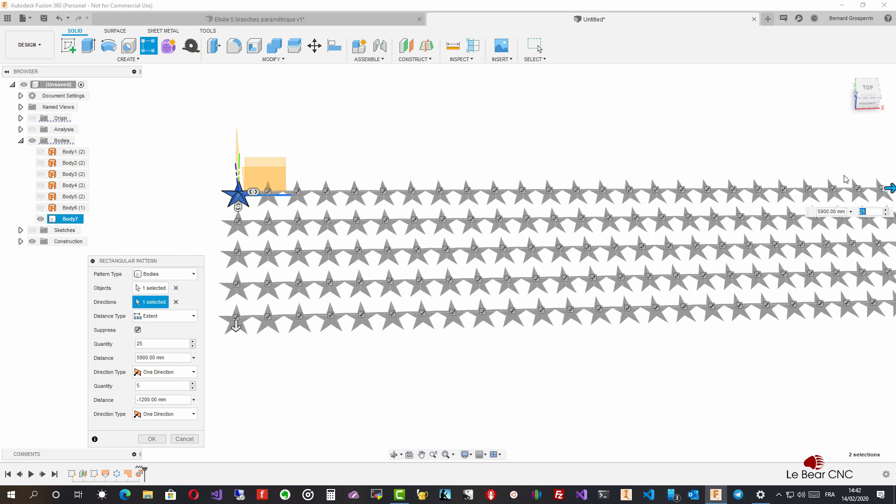
{"action": "scroll", "coordinate": [845, 180], "scroll_direction": "down", "scroll_amount": 3}
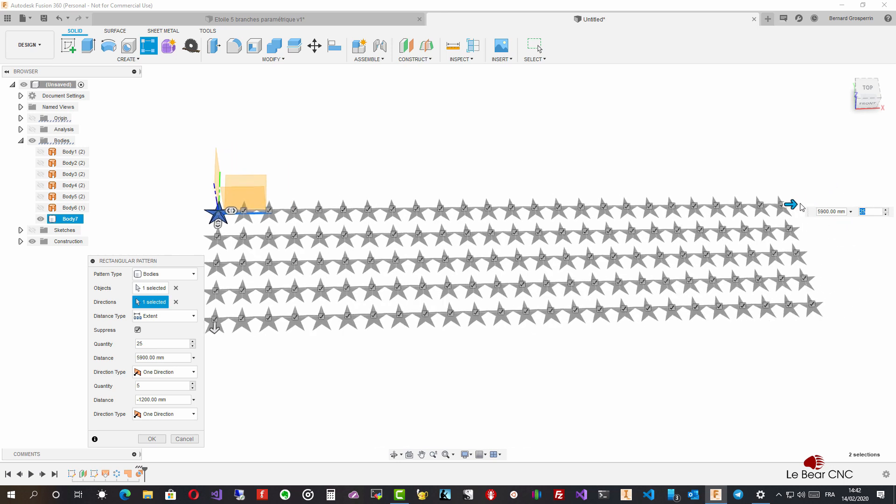
{"action": "left_click", "coordinate": [793, 202]}
{"action": "left_click_drag", "start_coordinate": [794, 202], "coordinate": [895, 207]}
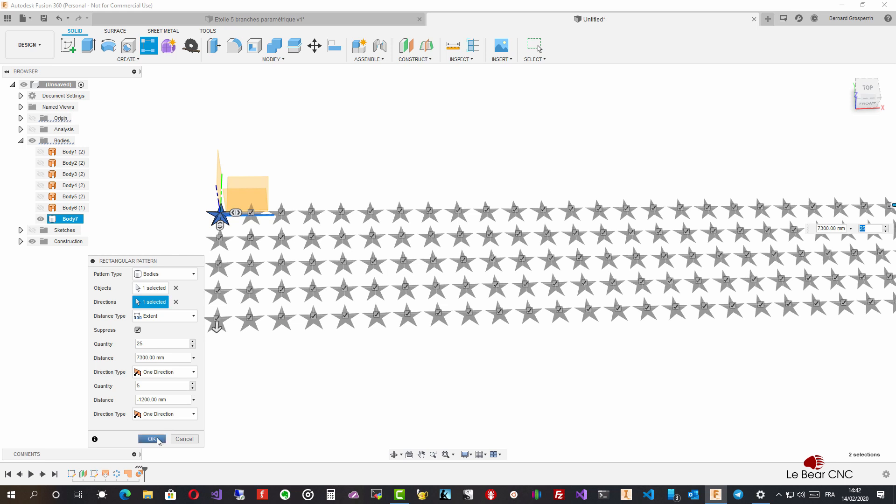
{"action": "left_click", "coordinate": [153, 439]}
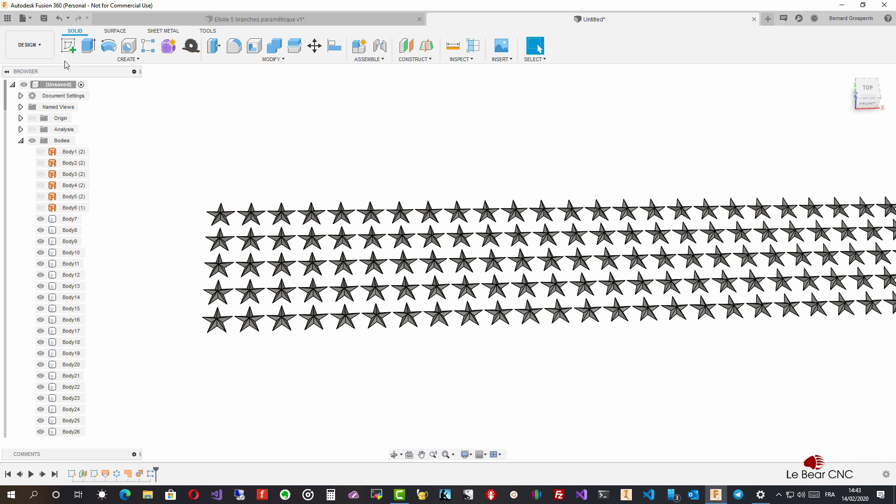
- Undo the rectangular pattern of the star body
{"action": "left_click", "coordinate": [58, 20]}
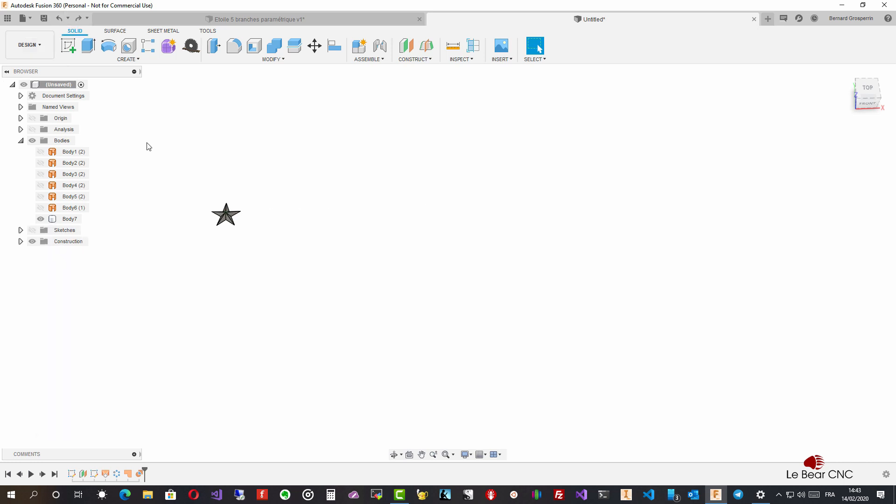
{"action": "scroll", "coordinate": [152, 148], "scroll_direction": "up", "scroll_amount": 6}
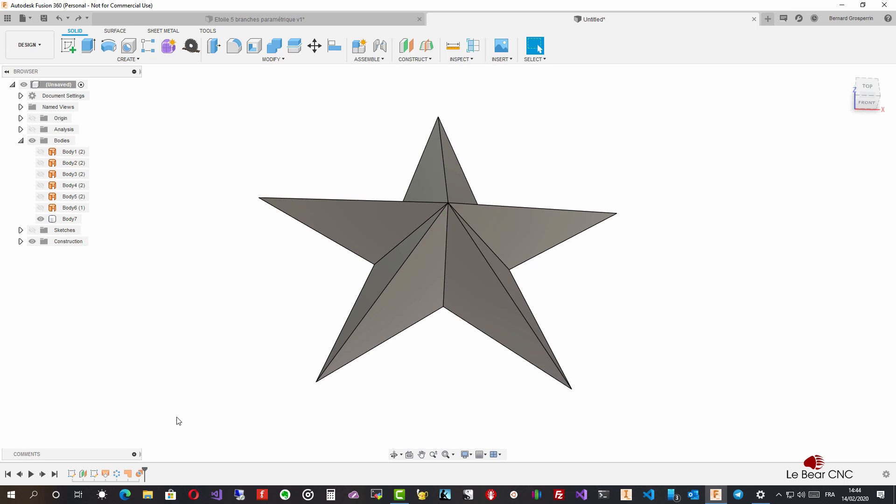
- Edit the offset plane feature and set its distance to d4/1.6 to change the star's height
{"action": "left_click", "coordinate": [84, 474]}
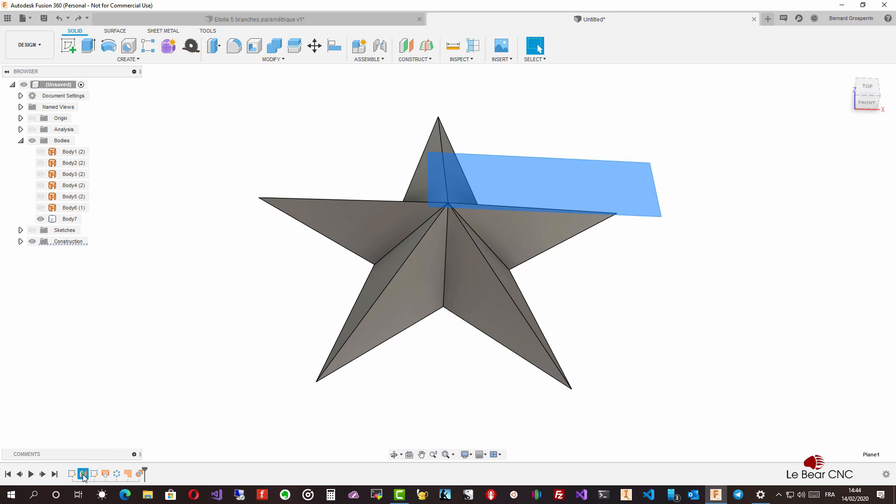
{"action": "right_click", "coordinate": [84, 475]}
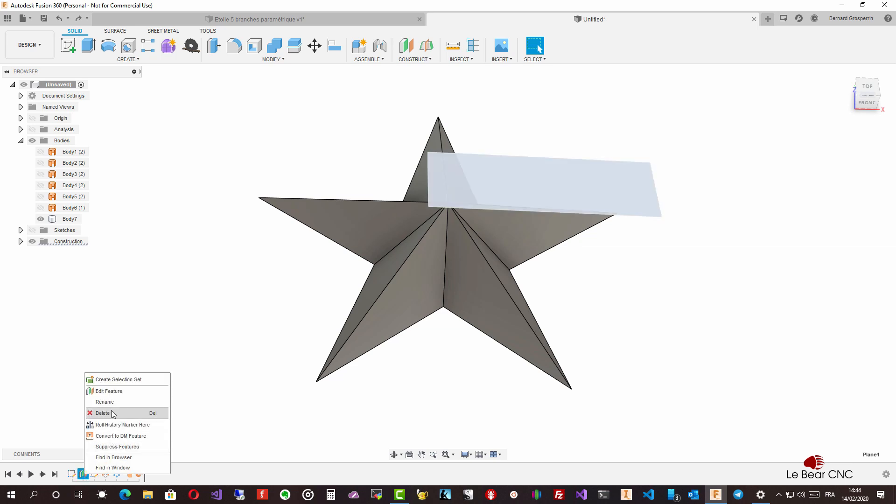
{"action": "left_click", "coordinate": [112, 391]}
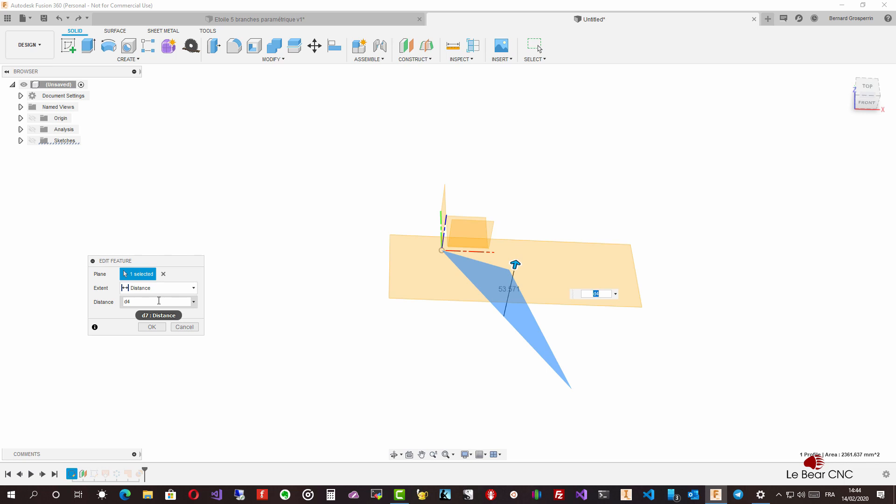
{"action": "left_click", "coordinate": [159, 301]}
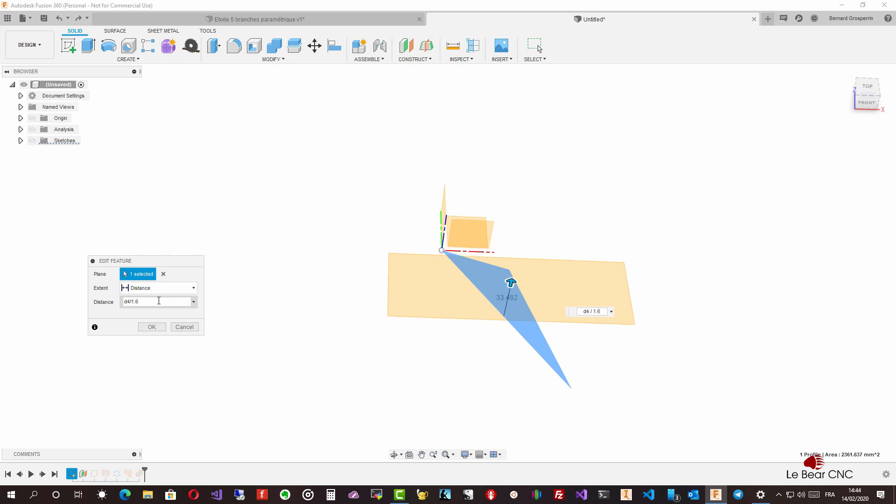
{"action": "key", "text": "Return"}
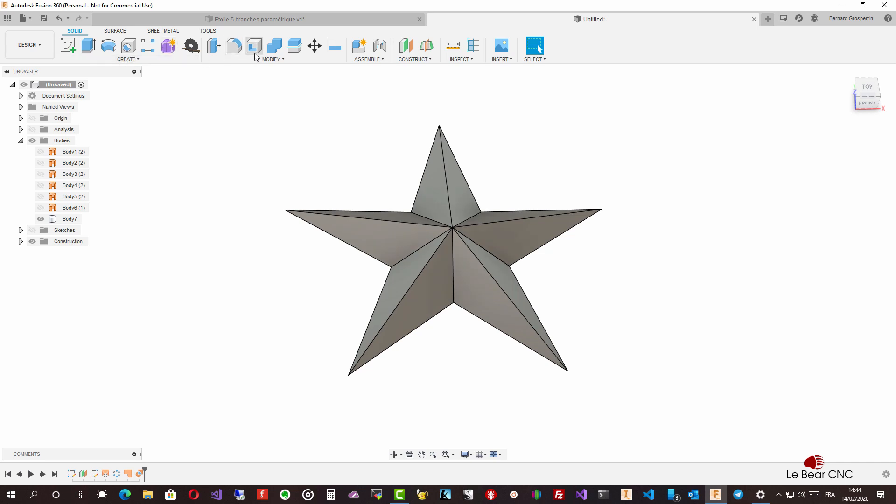
- Change the Sketch1 linear dimension parameter d1 to 180 mm, moving the parameters dialog clear of the star
{"action": "left_click", "coordinate": [264, 60]}
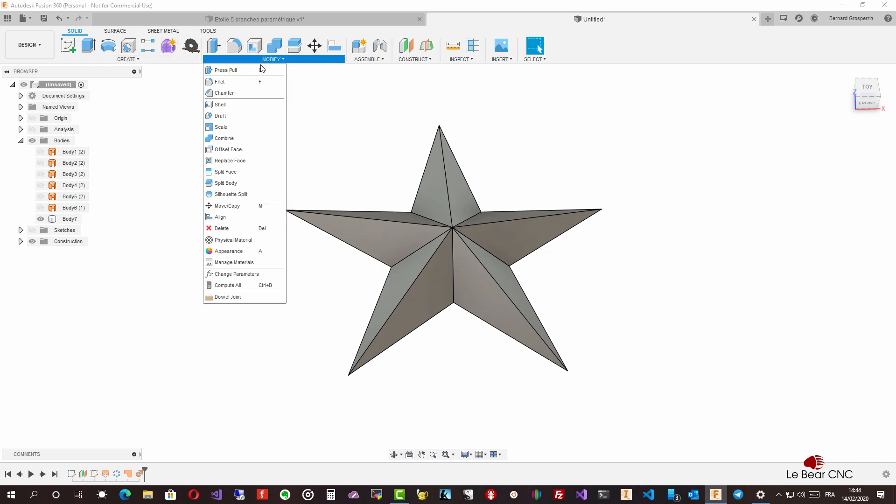
{"action": "left_click", "coordinate": [231, 275]}
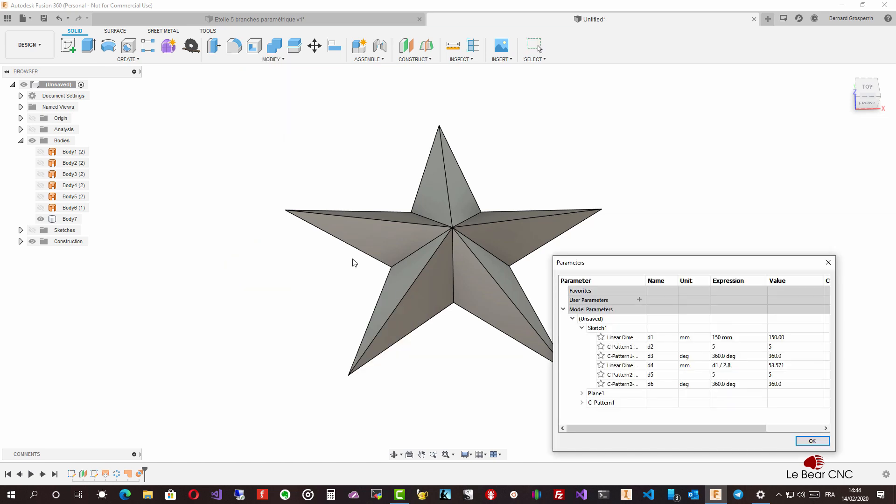
{"action": "left_click_drag", "start_coordinate": [656, 266], "coordinate": [653, 180]}
{"action": "middle_click_drag", "start_coordinate": [281, 196], "coordinate": [273, 173], "text": "shift"}
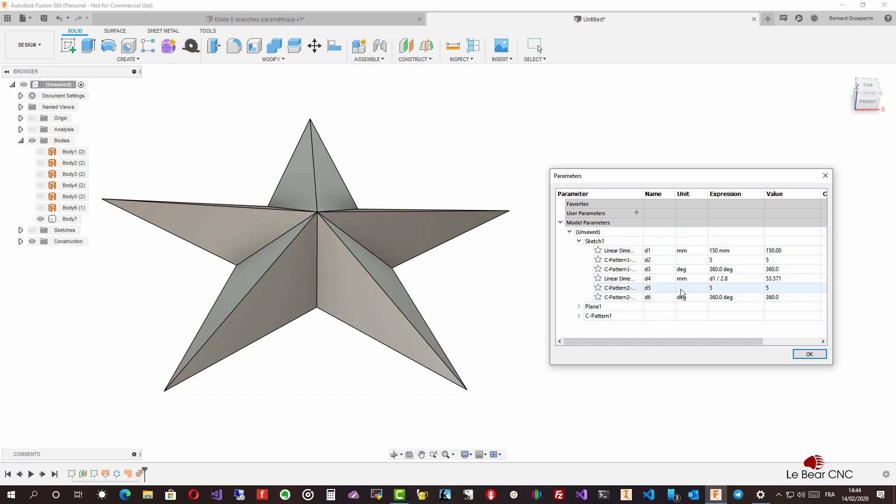
{"action": "left_click", "coordinate": [720, 251]}
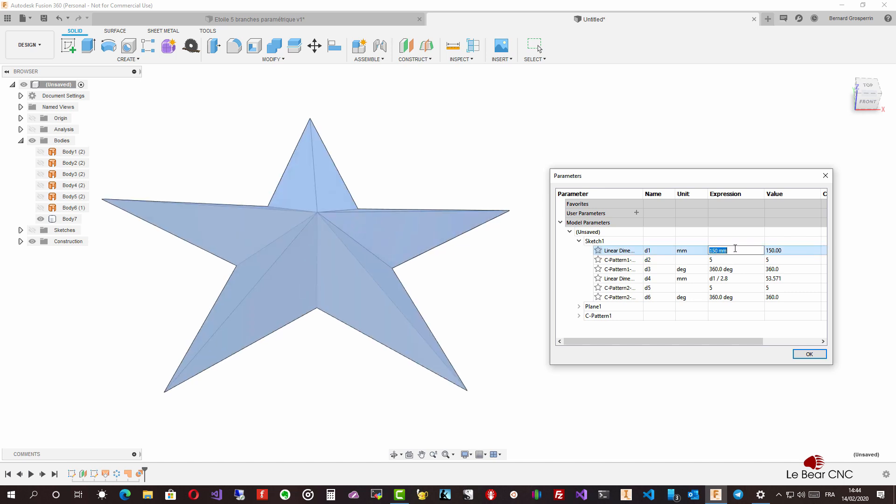
{"action": "key", "text": "Left"}
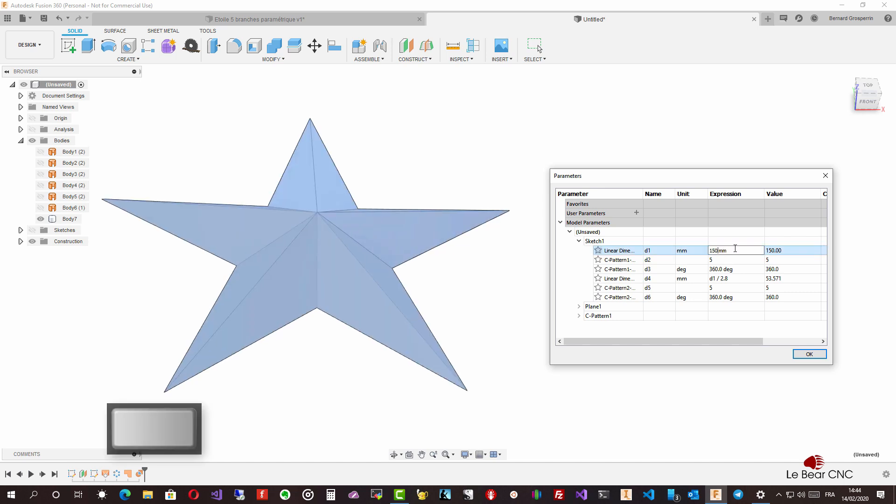
{"action": "key", "text": "shift+Left"}
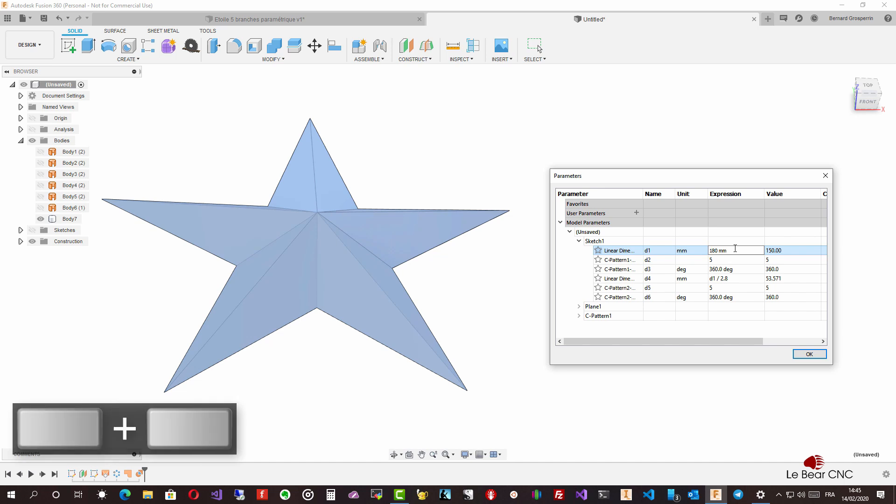
{"action": "key", "text": "Return"}
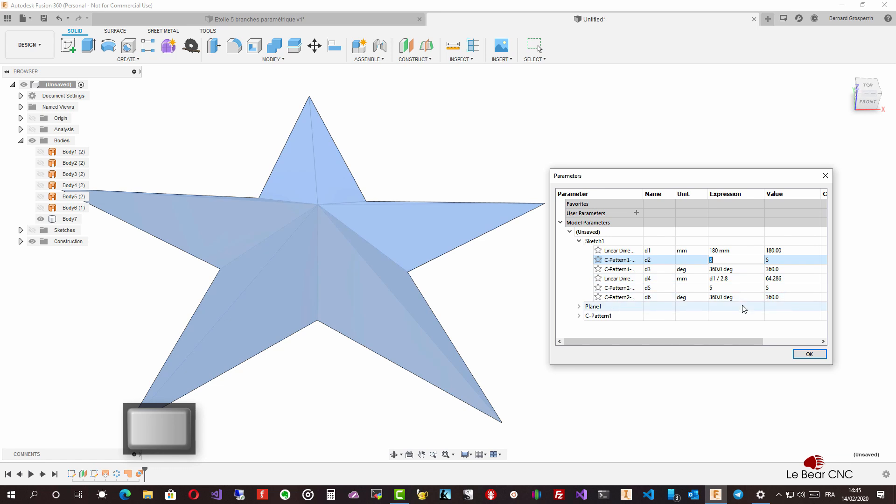
{"action": "left_click", "coordinate": [809, 354]}
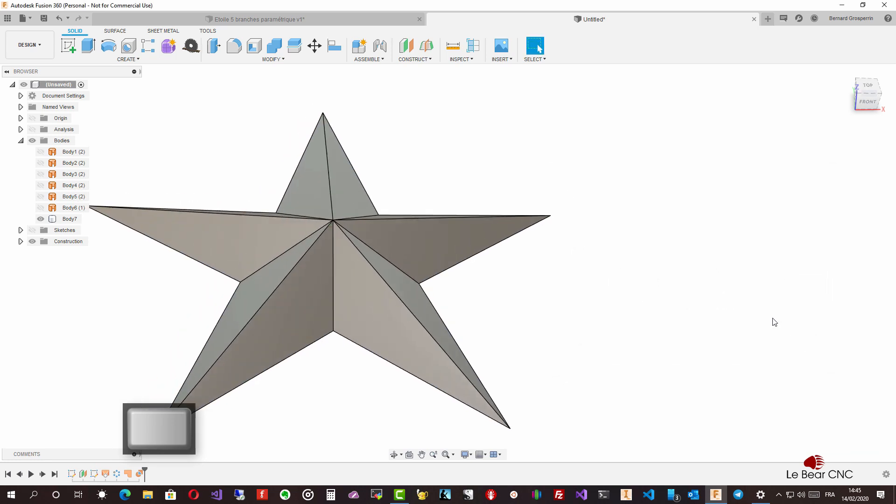